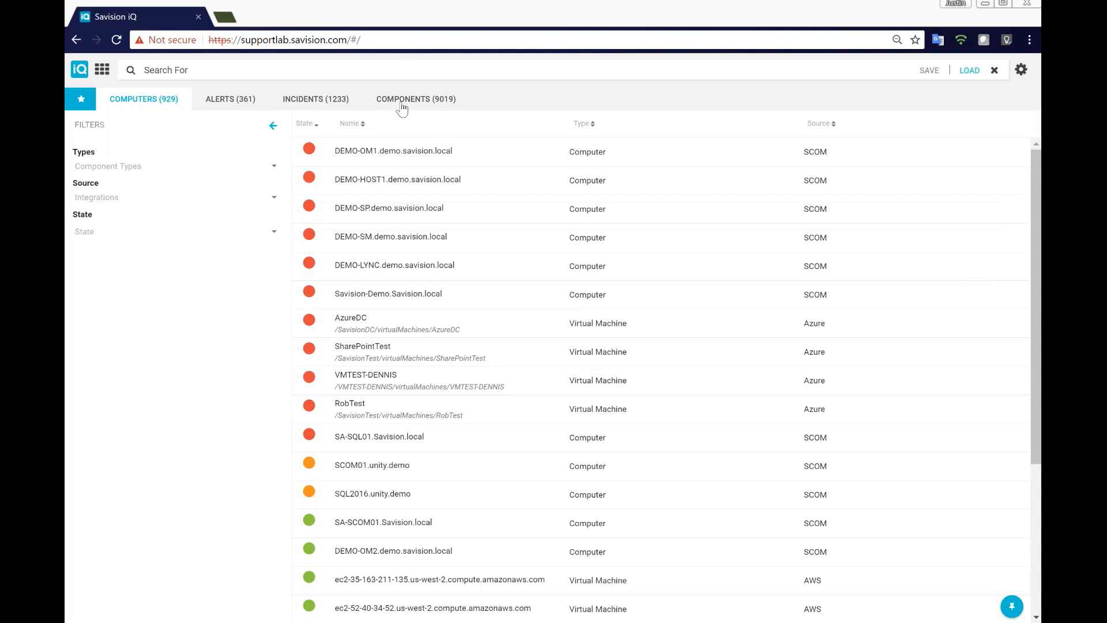
- Review the source integrations available for filtering the list of all components, and return to the computers list
click(402, 105)
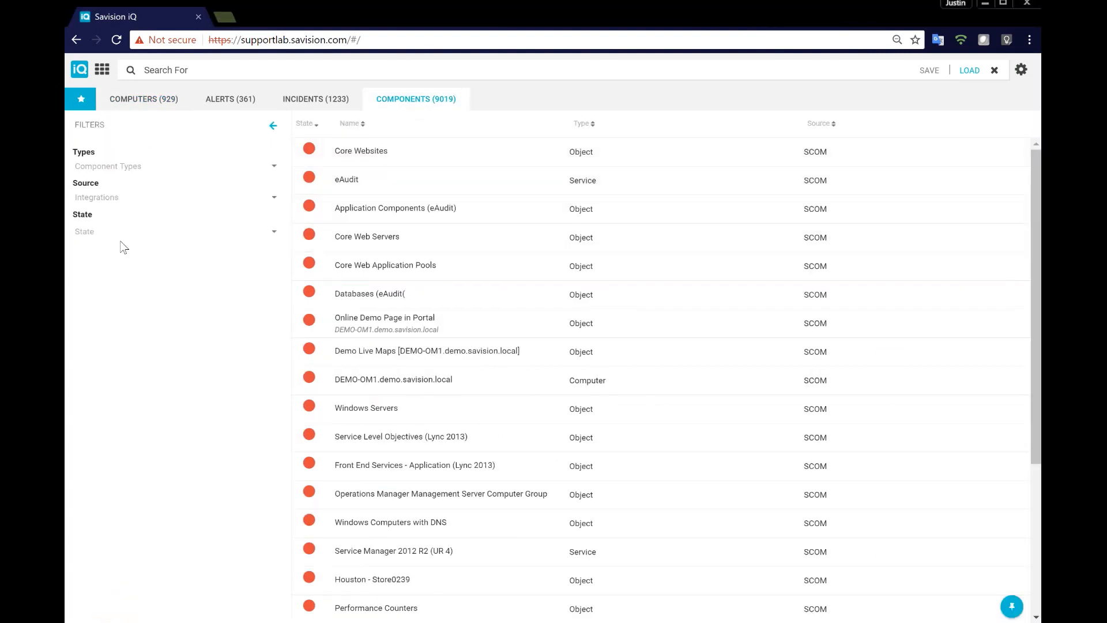
click(101, 204)
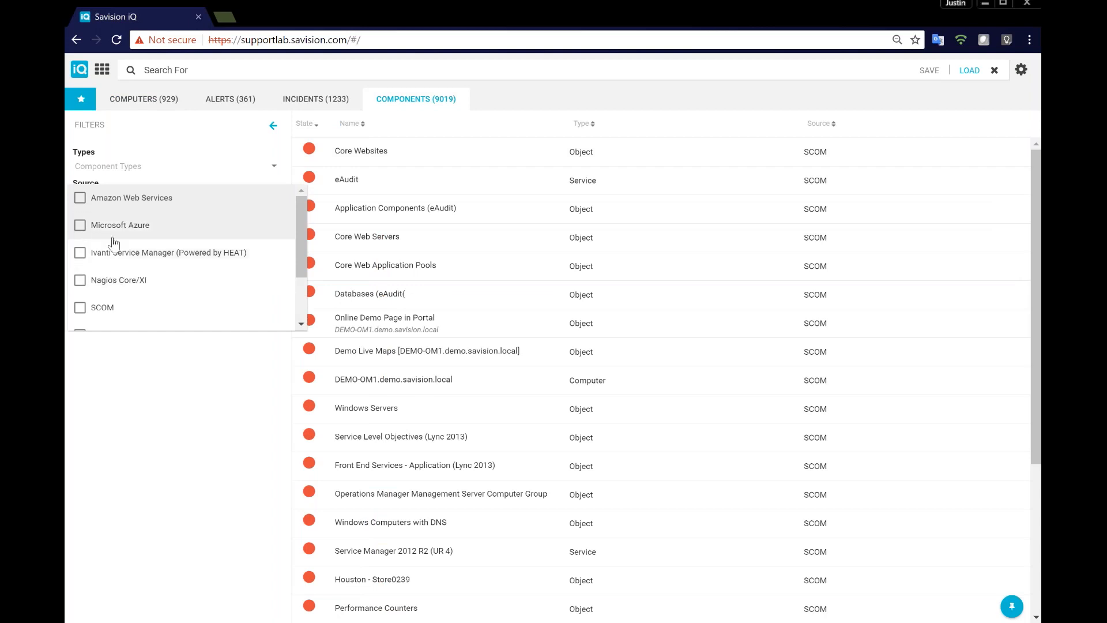
scroll(121, 256, down, 2)
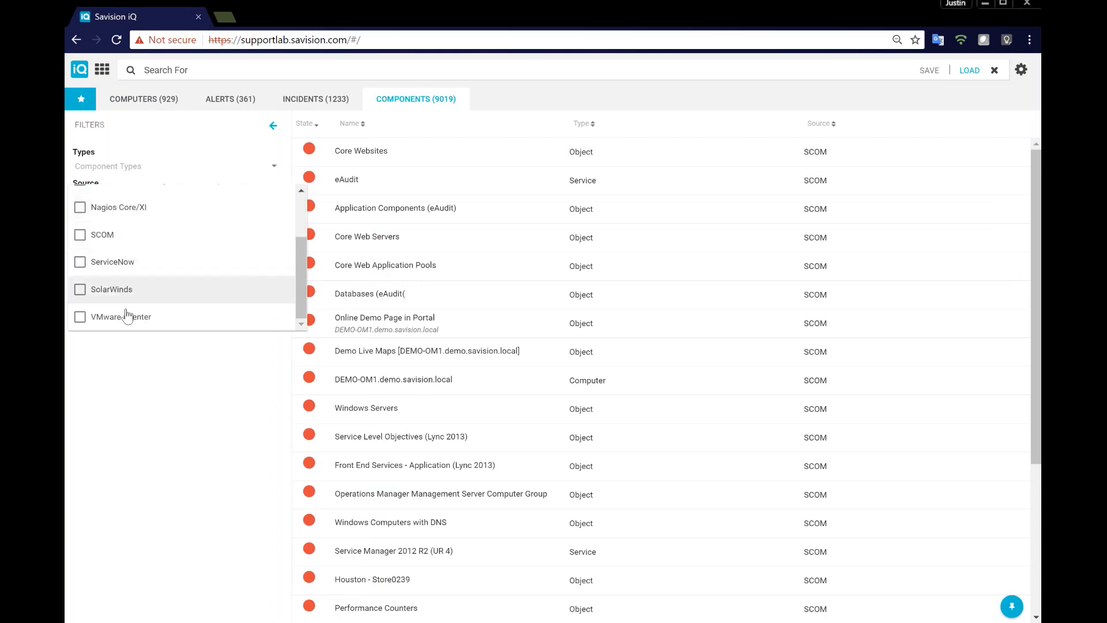
scroll(124, 294, up, 2)
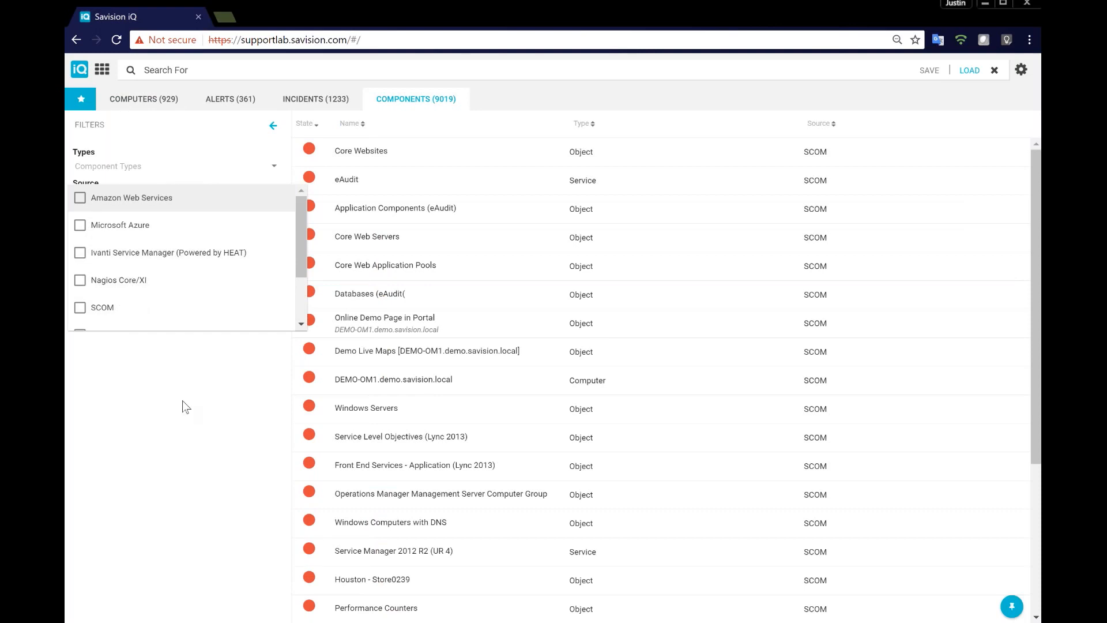
click(168, 102)
click(166, 100)
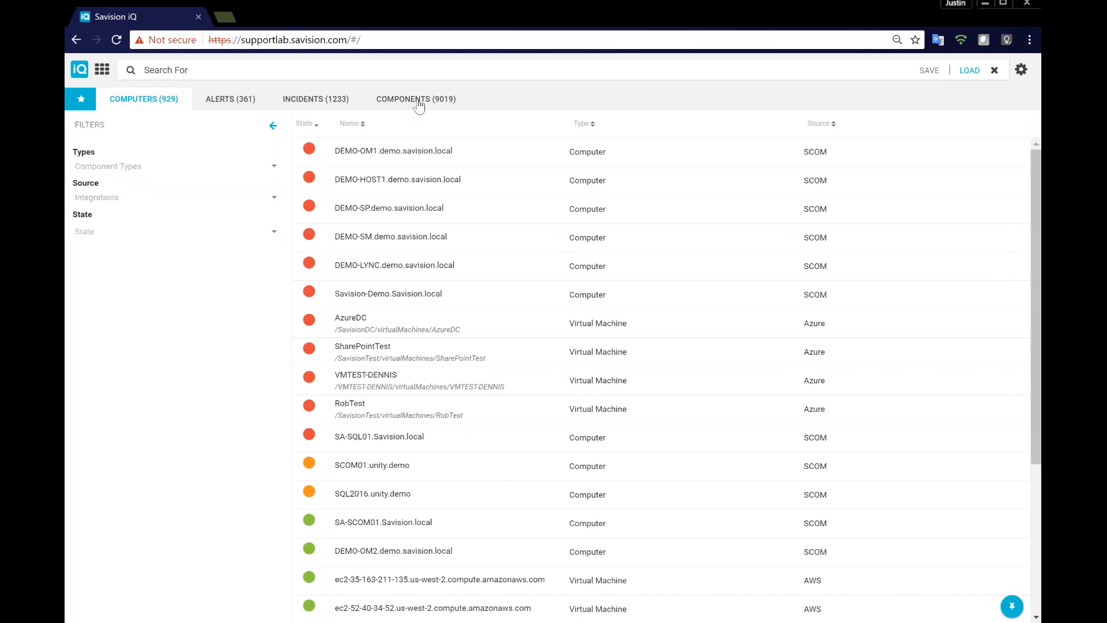
- Compare the component type filter choices offered for computers with those offered for all components
click(118, 173)
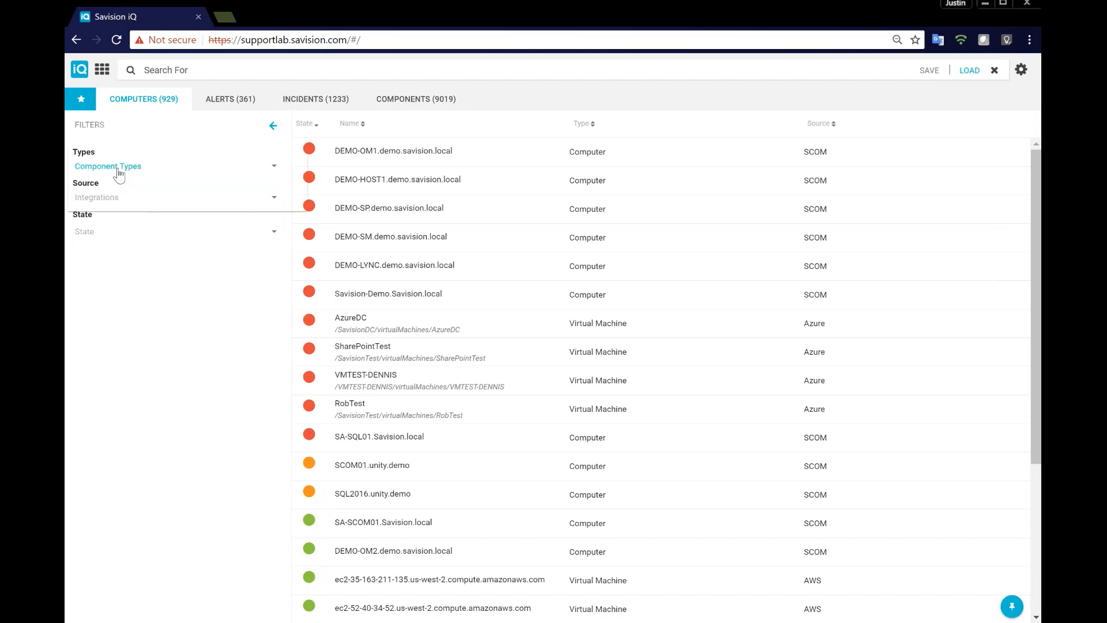
click(169, 276)
click(385, 104)
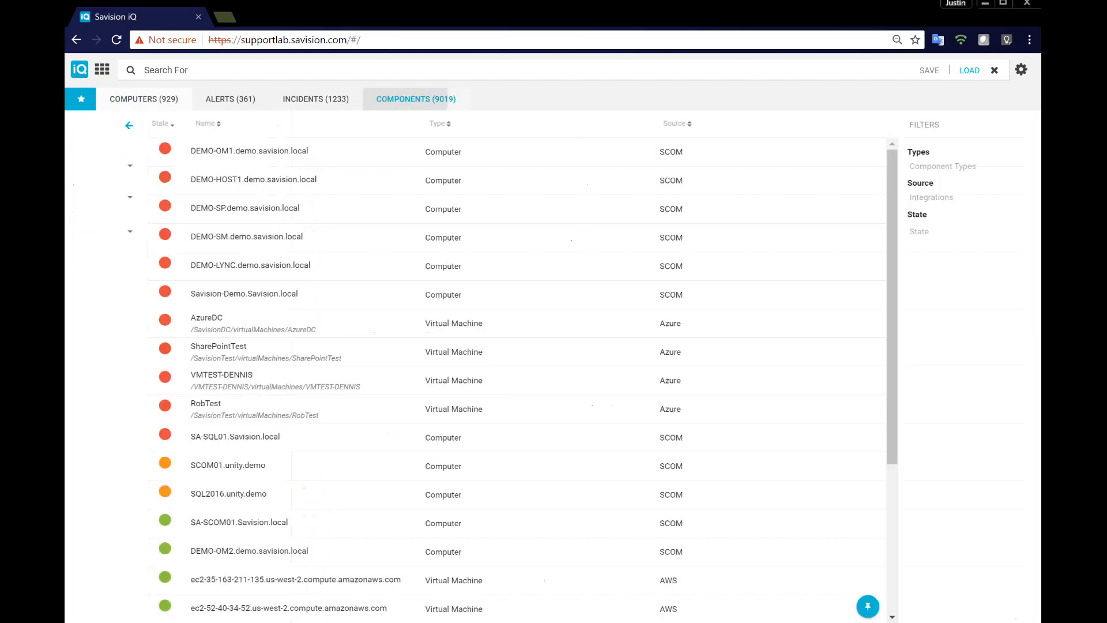
click(95, 164)
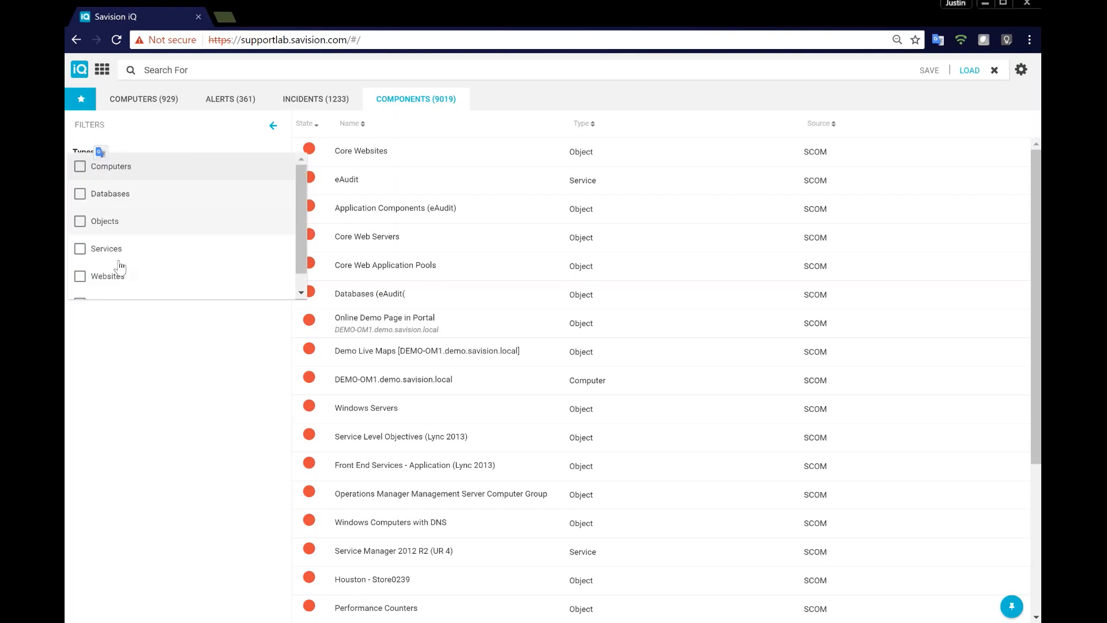
click(164, 366)
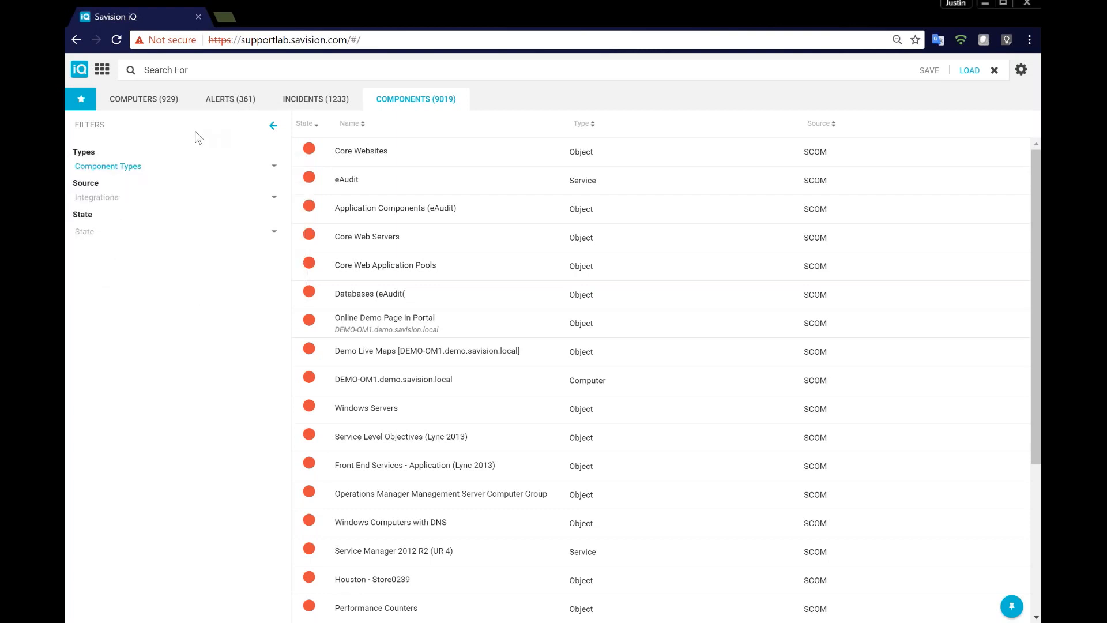
click(212, 71)
click(172, 103)
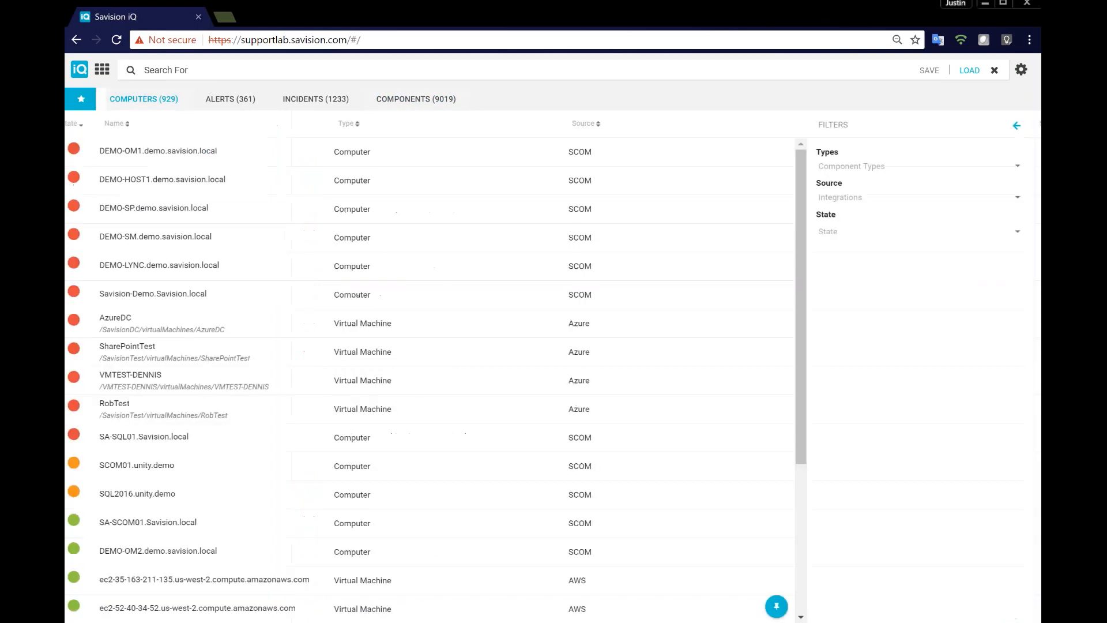
- Search the whole environment for "DOmain" and view the matching alerts
click(199, 70)
text(DOmain)
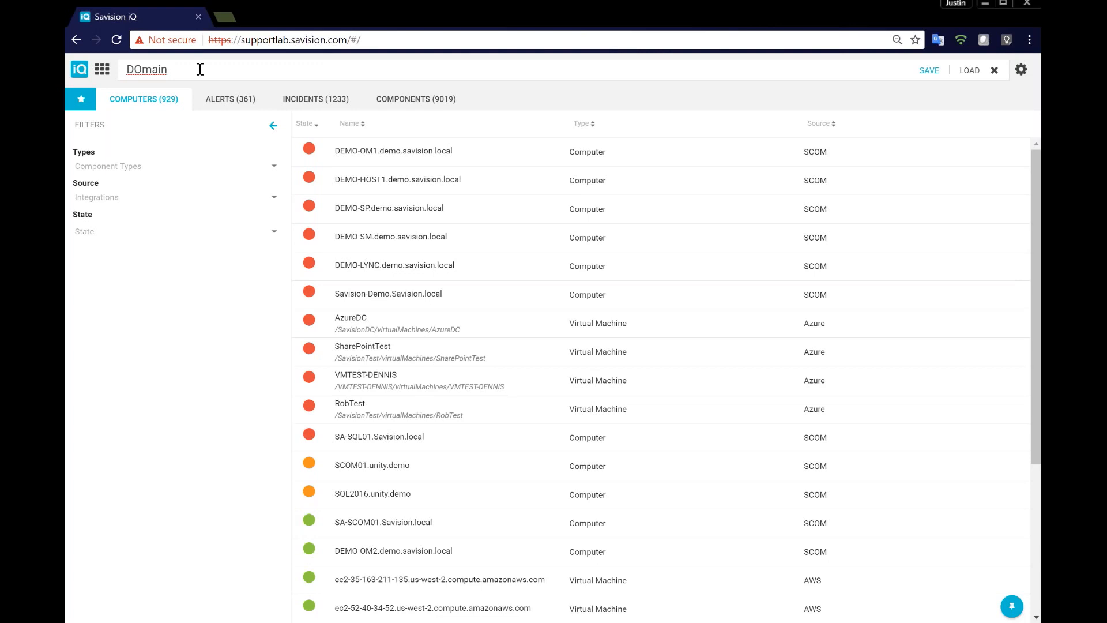
key(Return)
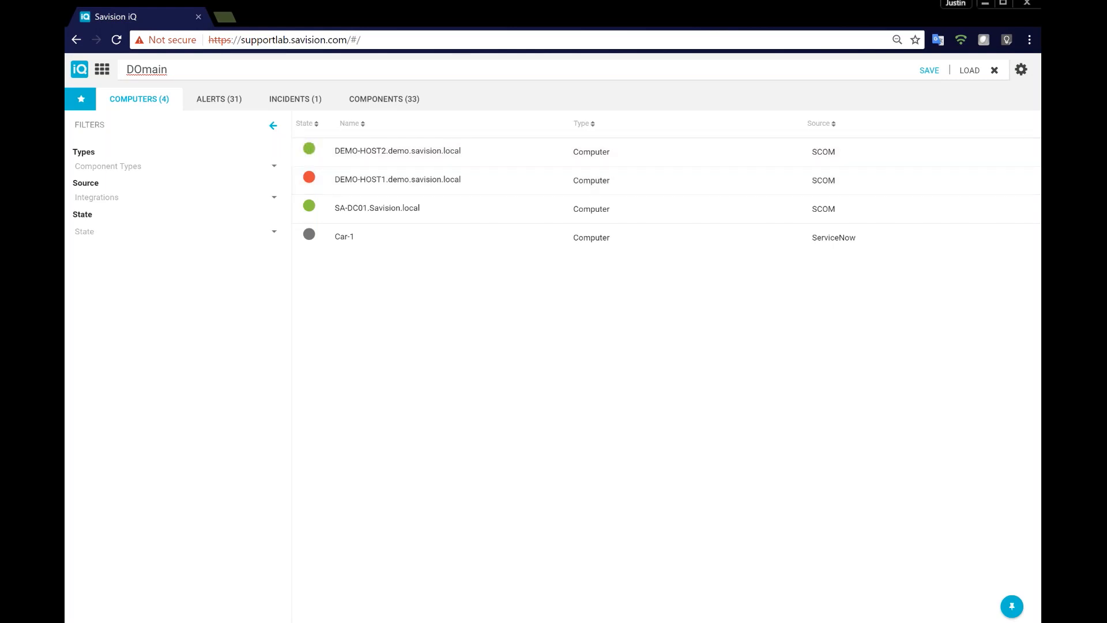
click(217, 102)
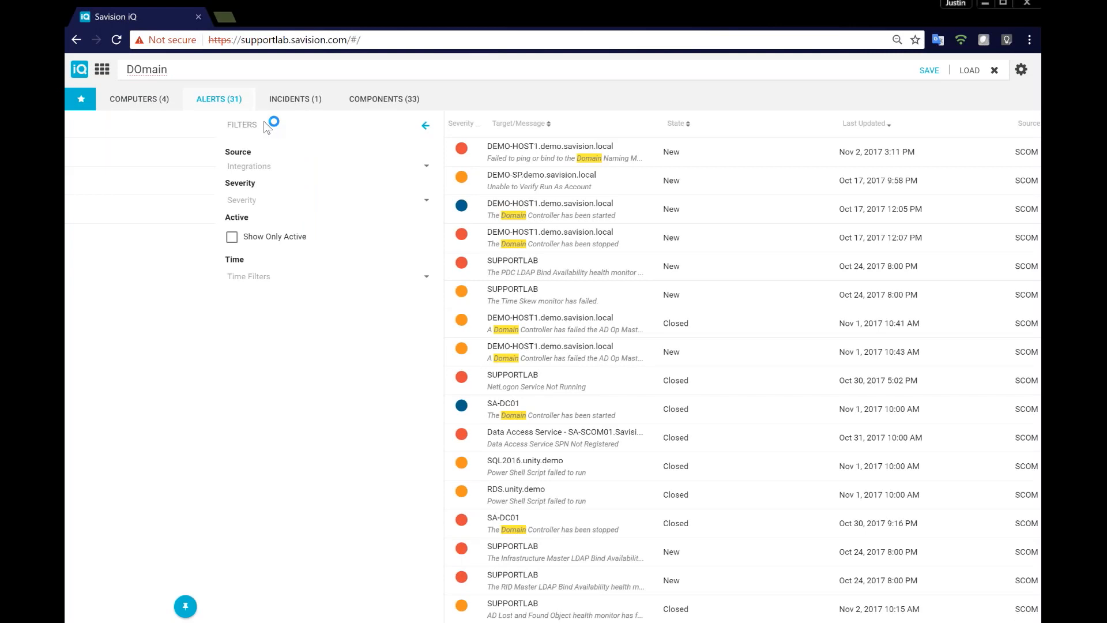
- Filter the matching components to those in the Critical state
click(375, 101)
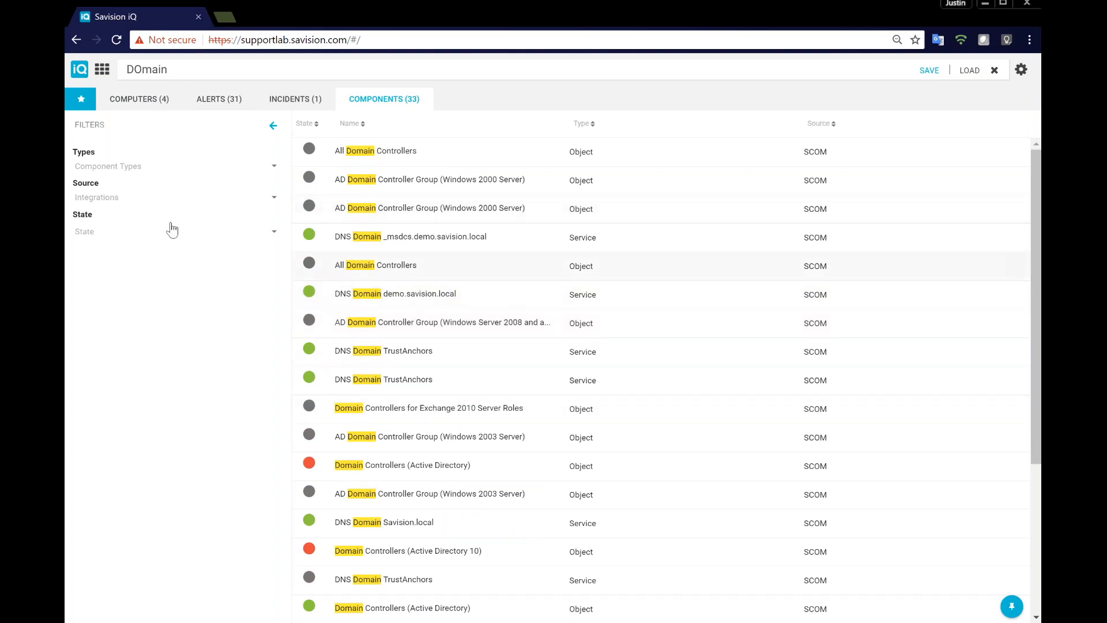
click(97, 233)
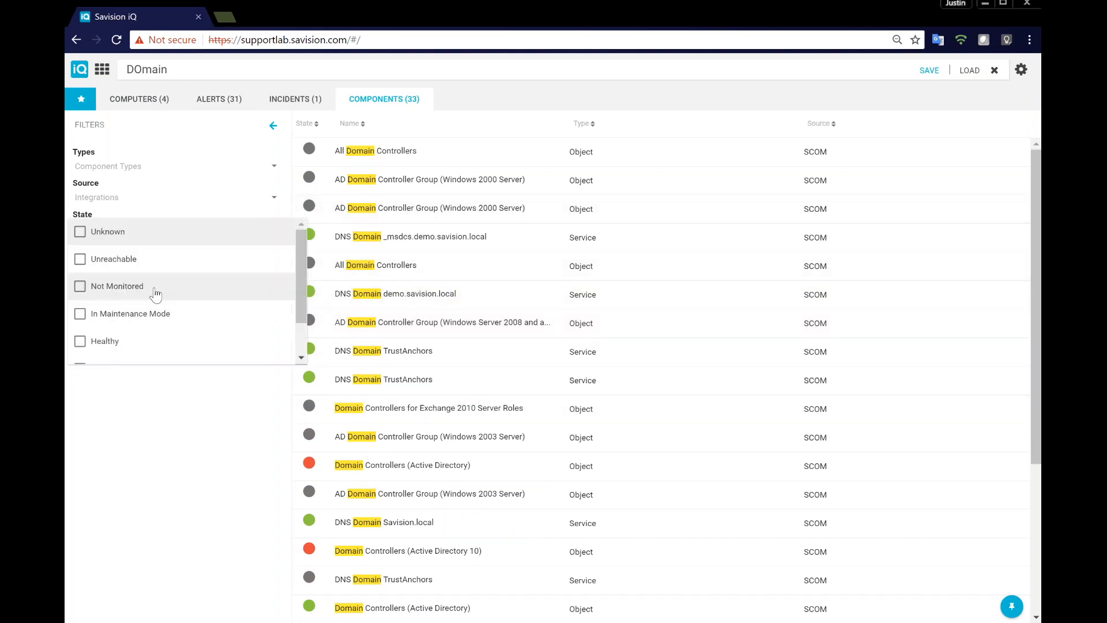
scroll(116, 345, down, 1)
click(110, 350)
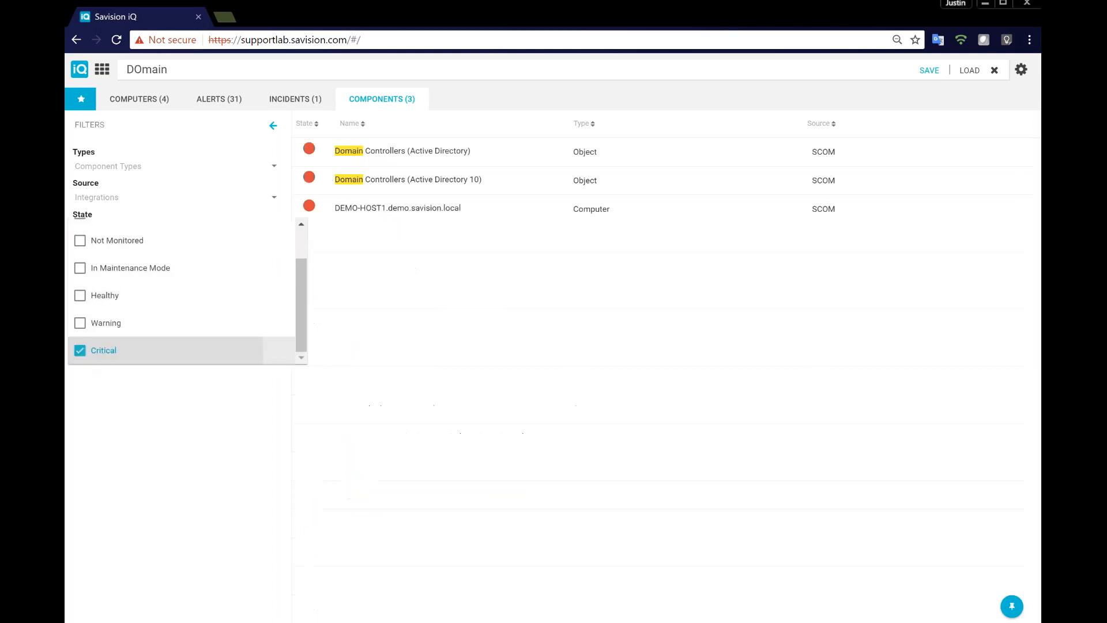
click(427, 315)
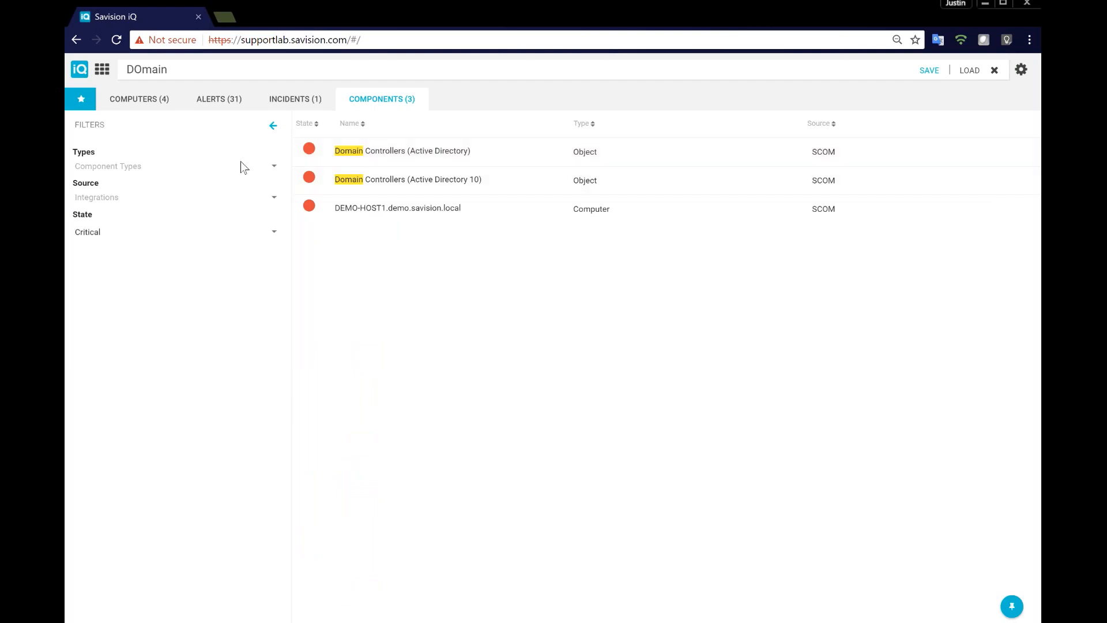
- Filter the matching computers to those in the Critical state
click(142, 103)
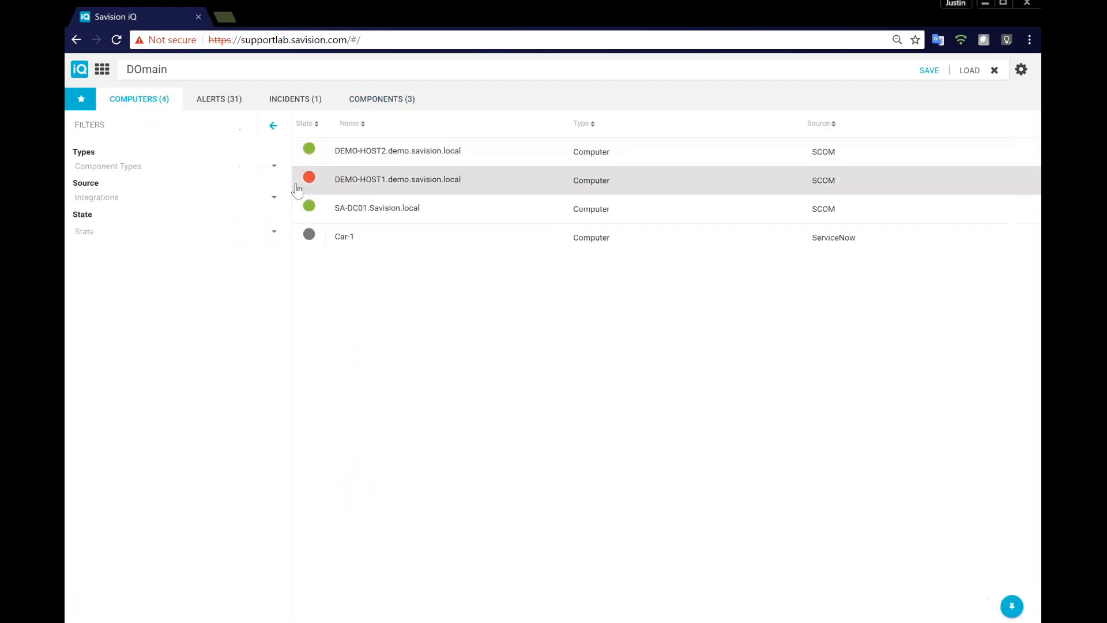
click(156, 231)
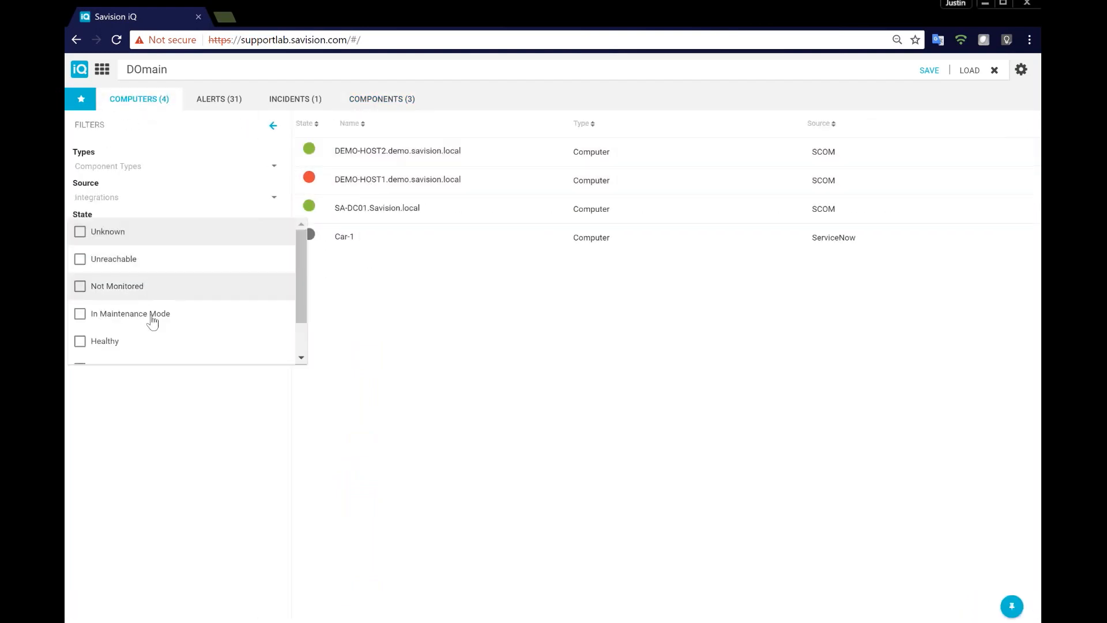
scroll(149, 317, down, 2)
click(81, 351)
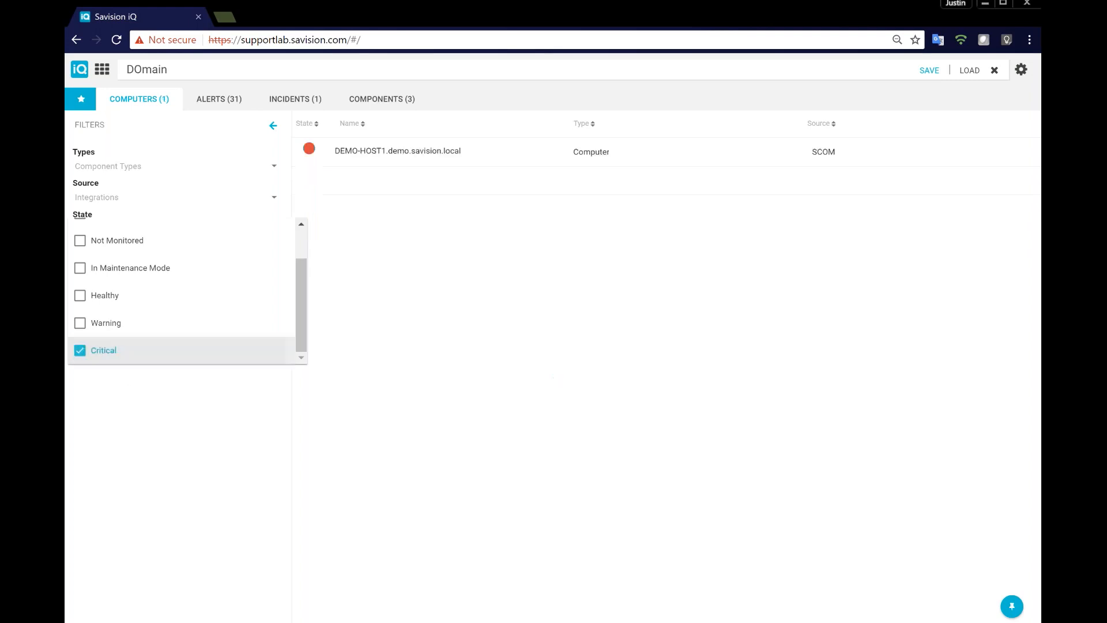
click(196, 436)
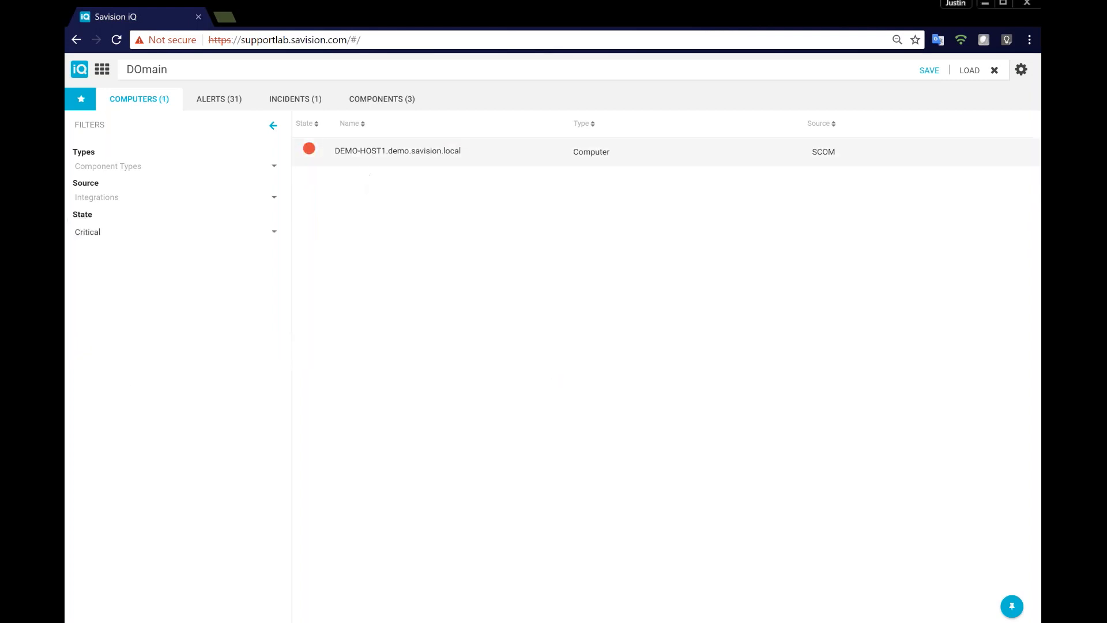
- Open the summary of the computer DEMO-HOST1.demo.savision.local and examine its raw properties for the search term
click(379, 159)
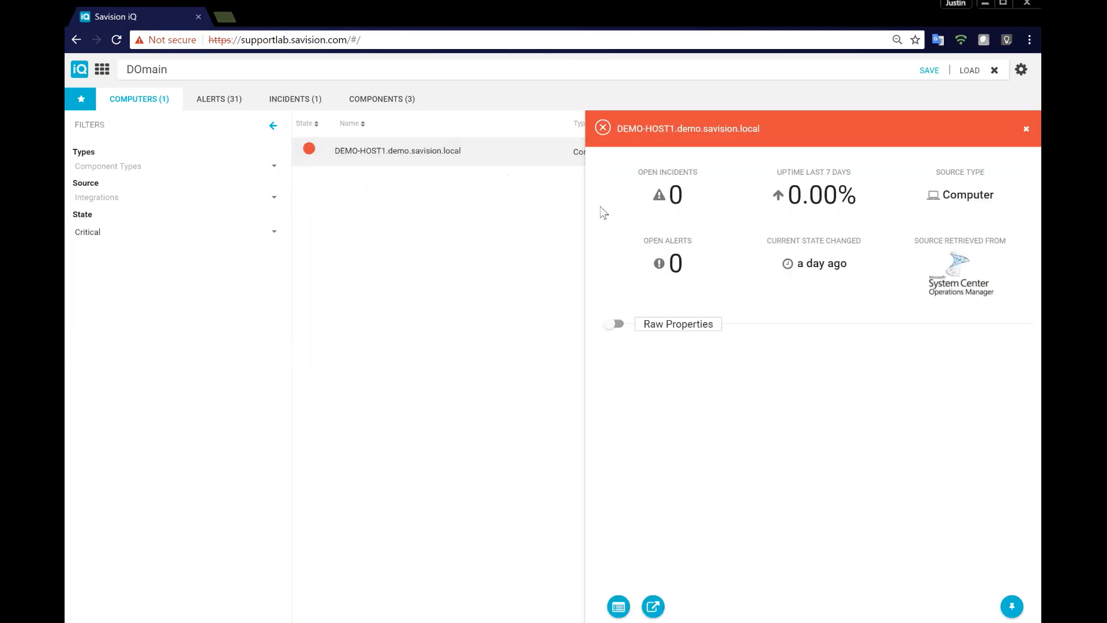
click(616, 323)
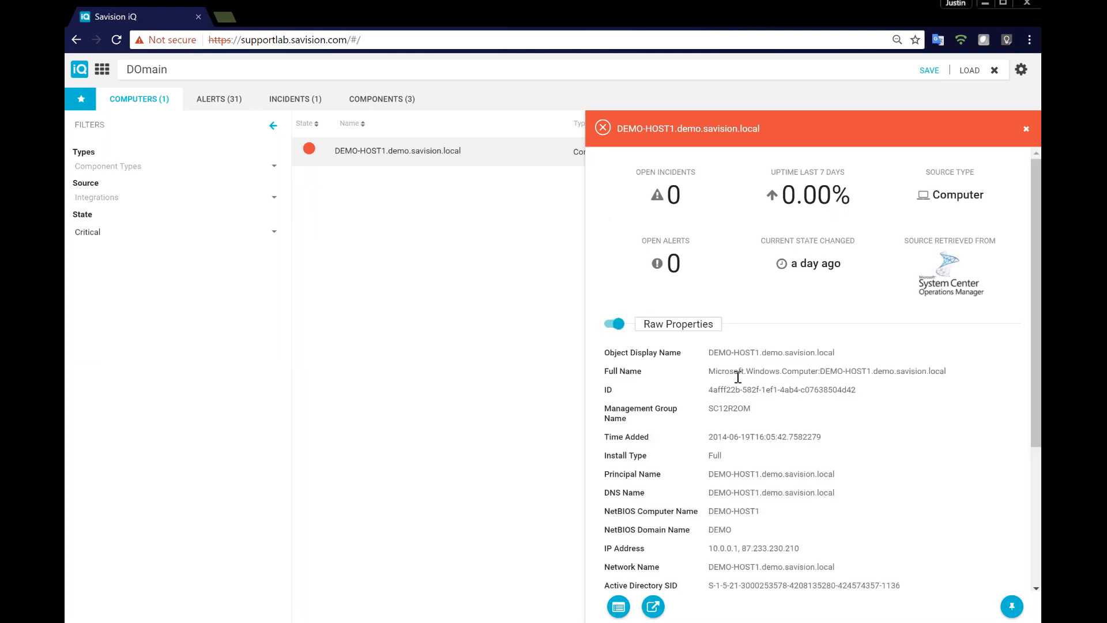
scroll(770, 397, down, 3)
scroll(771, 397, down, 2)
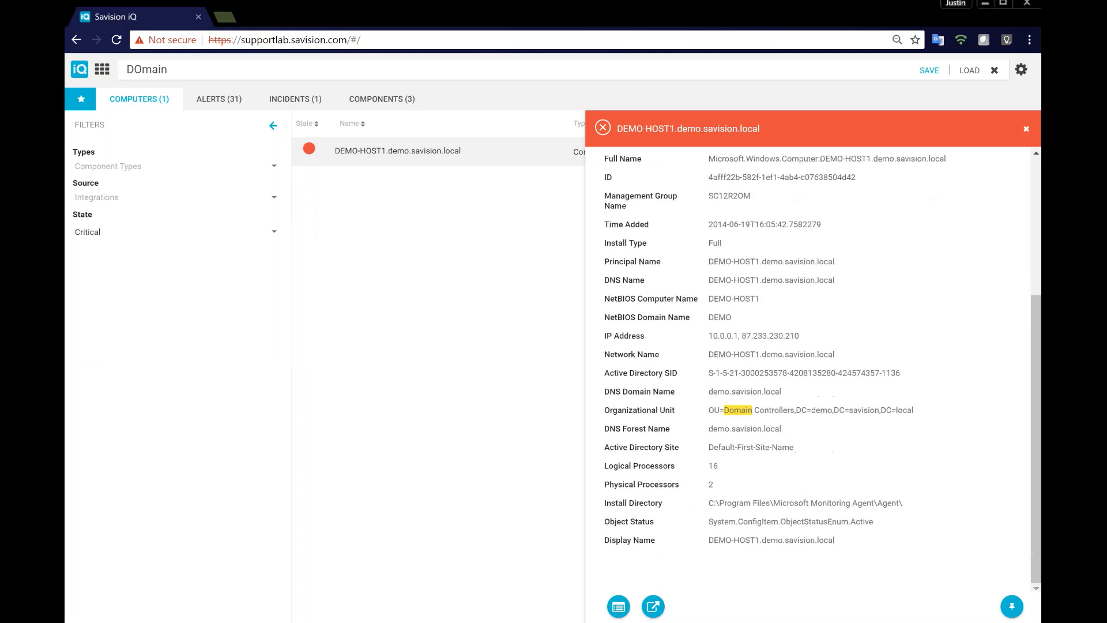
scroll(749, 415, up, 3)
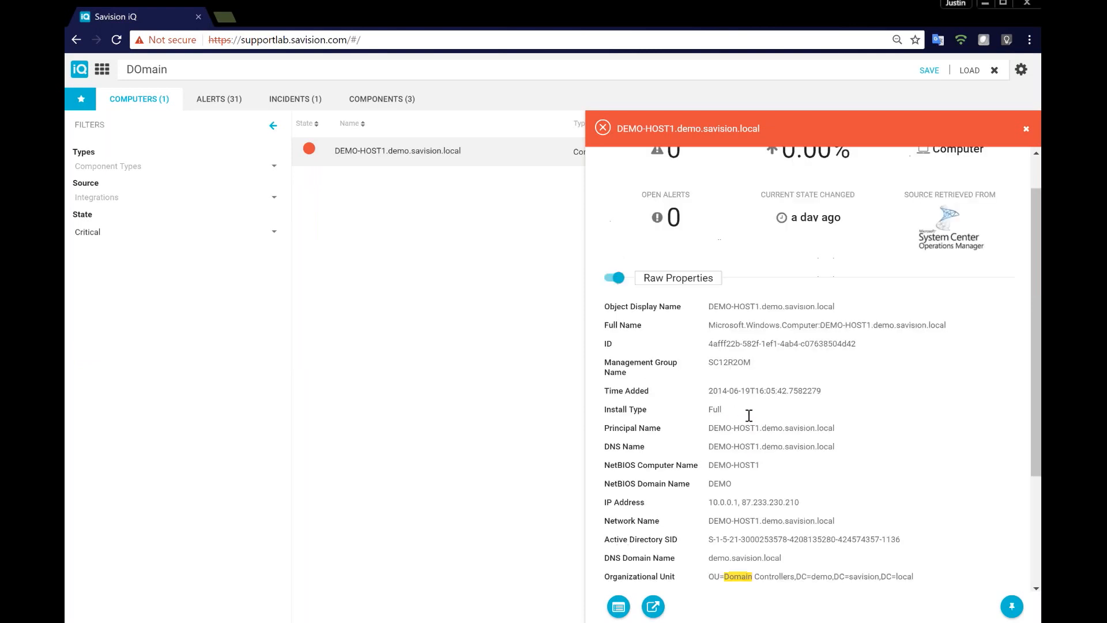
scroll(744, 429, down, 3)
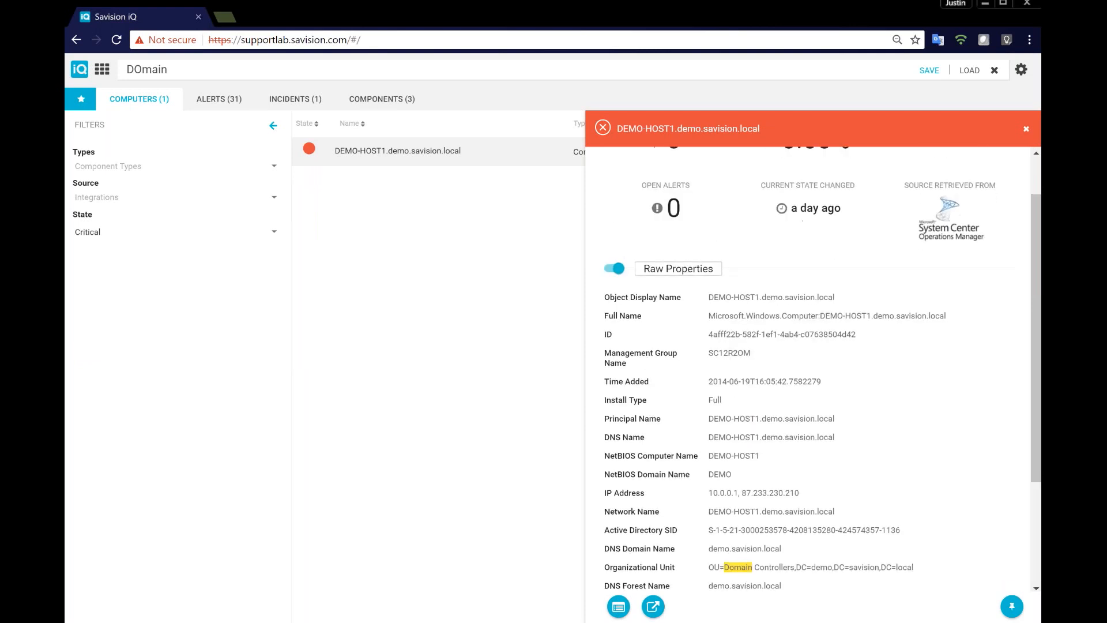
- View the full overview page of DEMO-HOST1, and return to the matching components to open that computer's summary
click(618, 606)
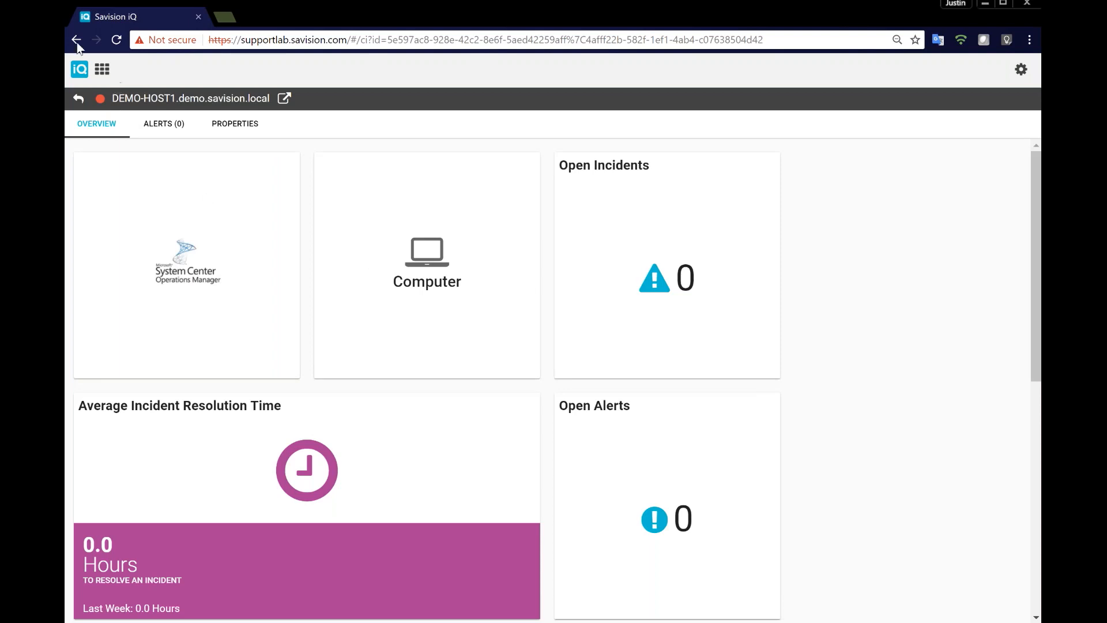
click(78, 100)
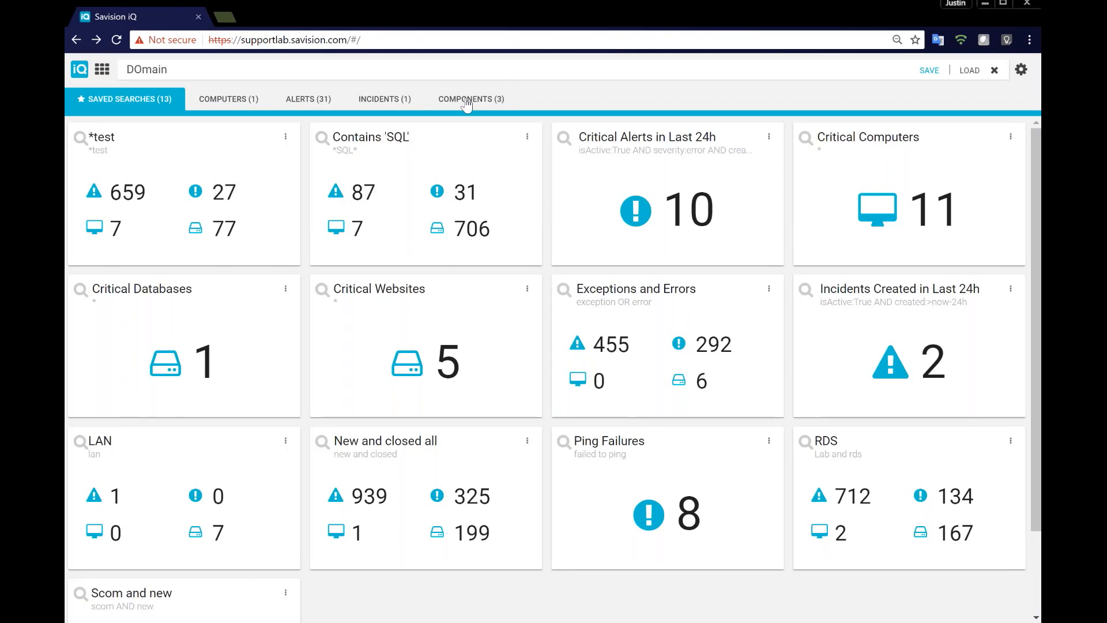
click(466, 101)
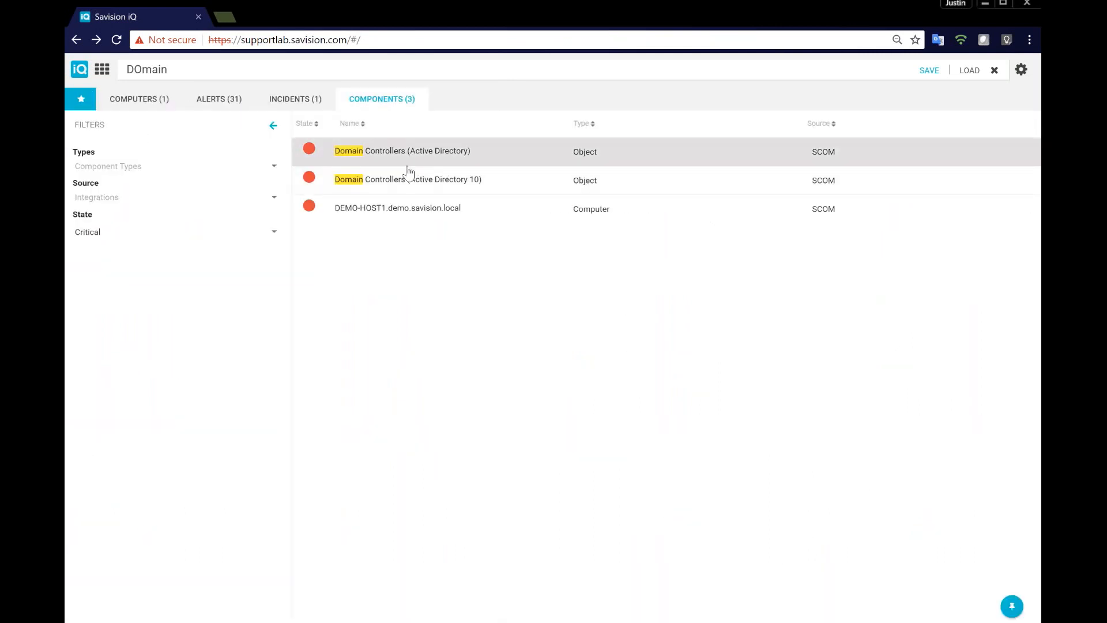
click(391, 218)
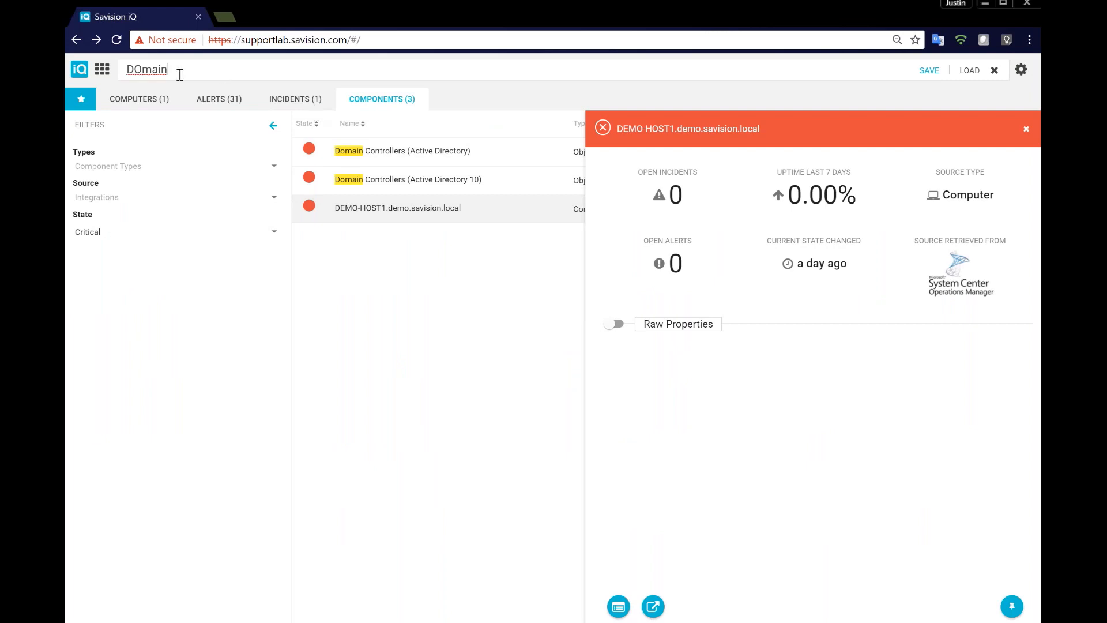
- Replace the search term with "host1" and run the search on the critical components
triple_click(222, 75)
text(host1)
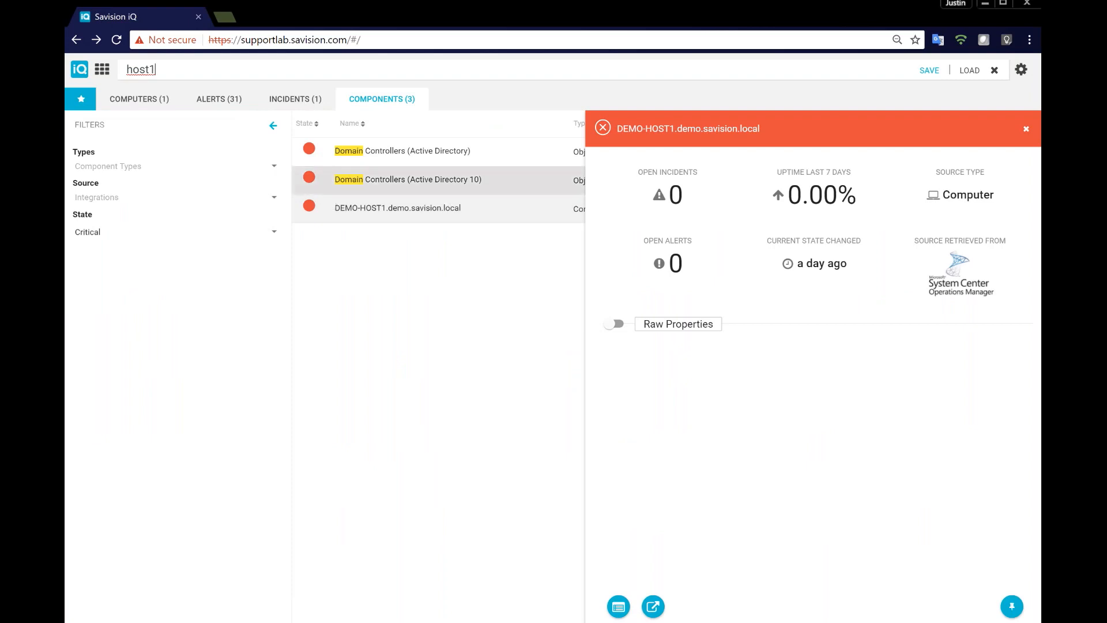
key(Return)
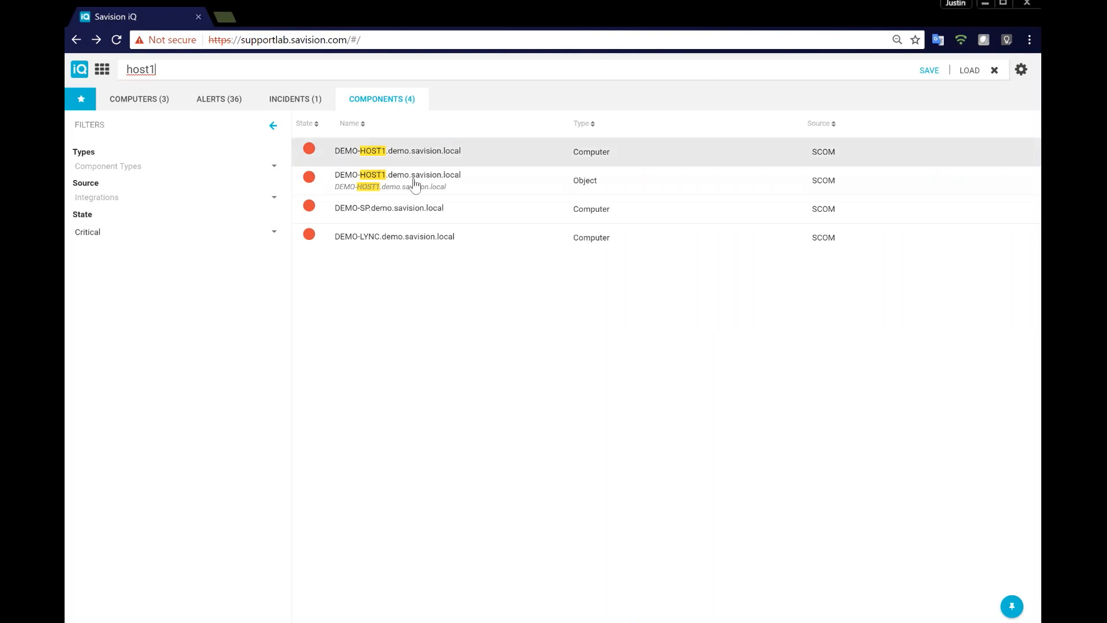
- Open the full details page of the DEMO-HOST1.demo.savision.local component of type Object and view its alerts
click(414, 183)
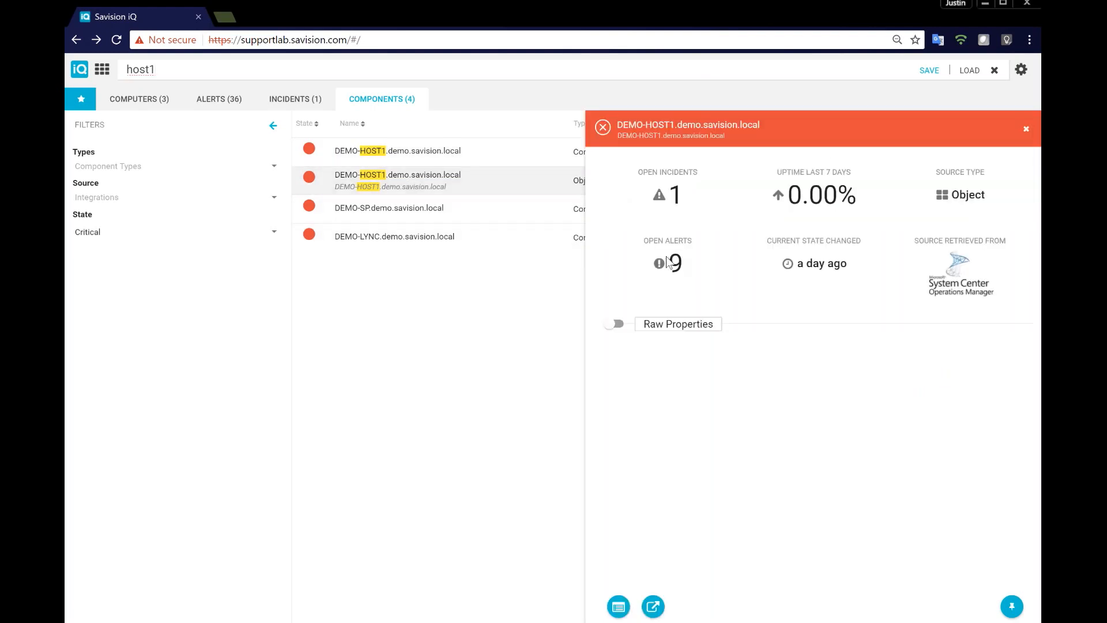
click(618, 605)
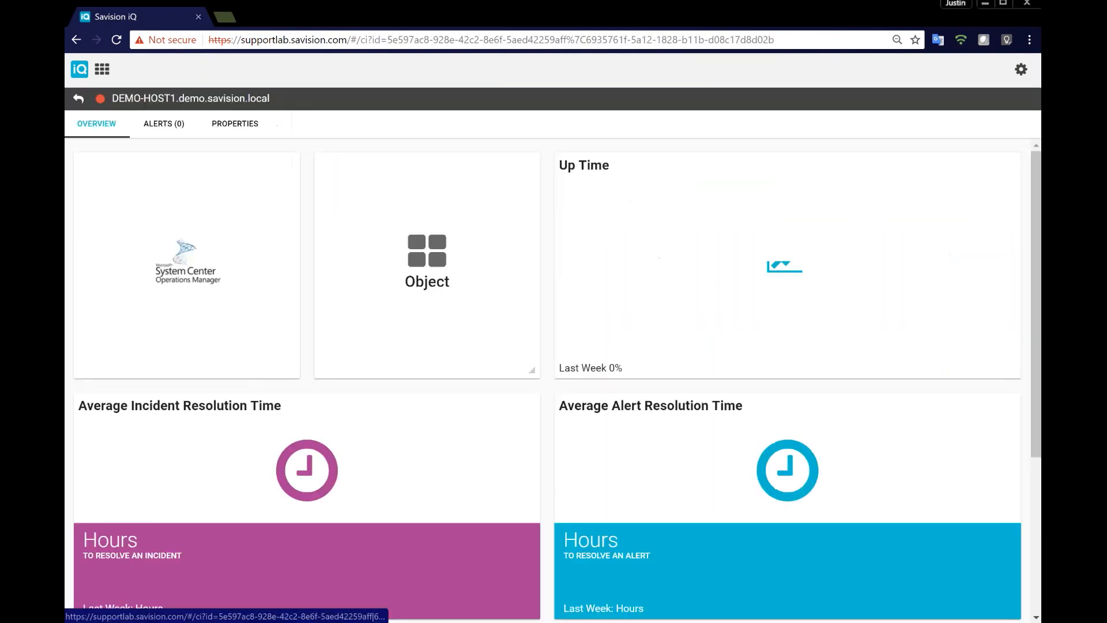
click(171, 129)
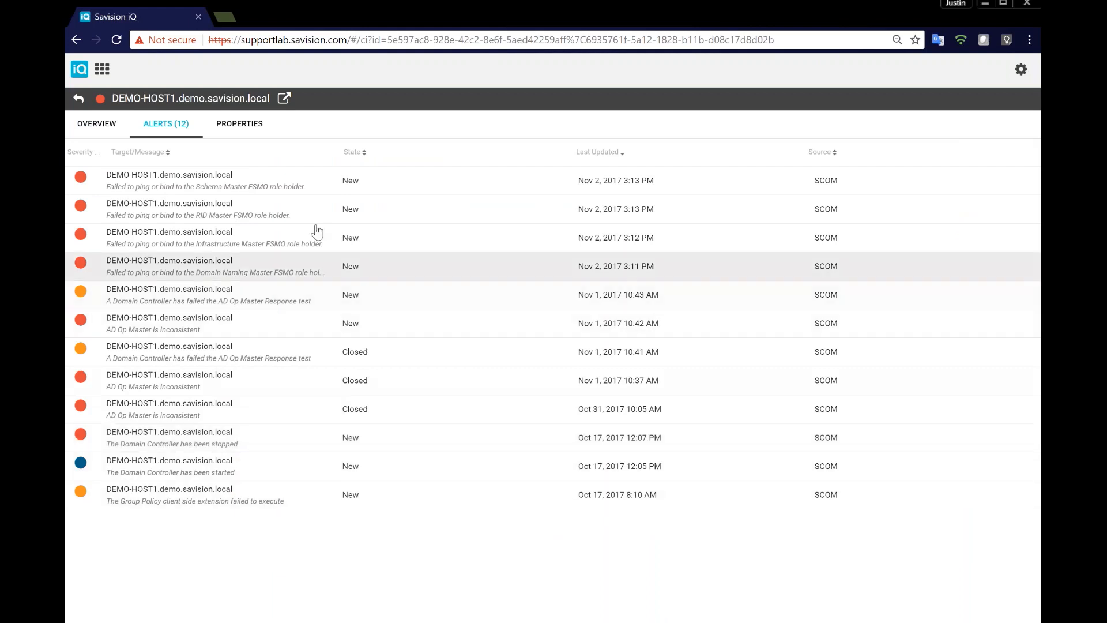
- Open the alert about failing to ping or bind to the Schema Master FSMO role holder and examine its details and raw properties
click(311, 181)
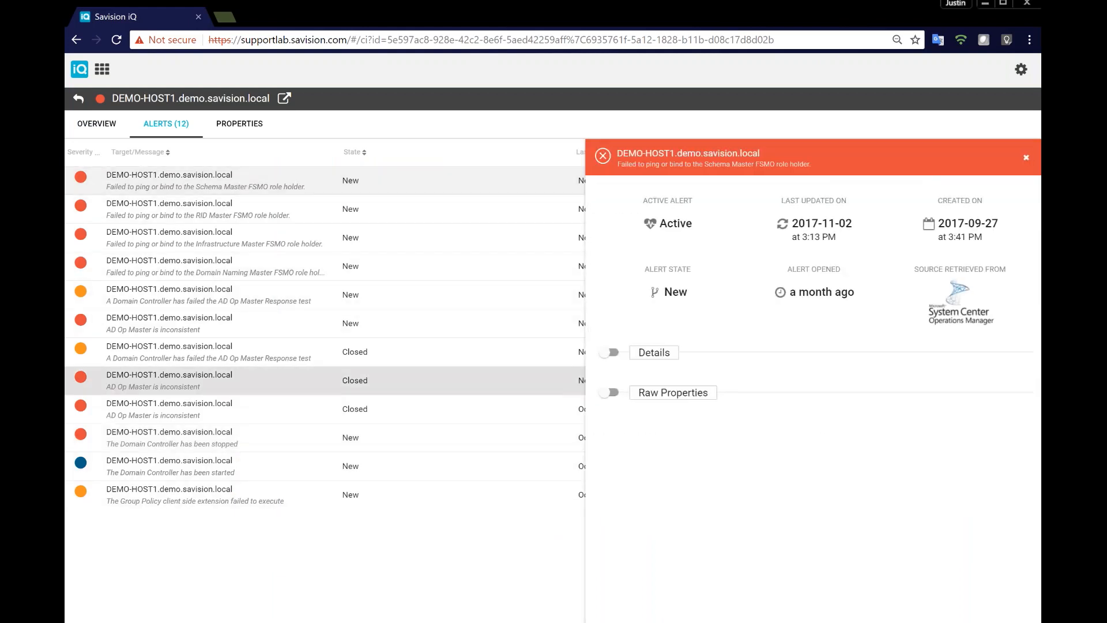
click(612, 392)
click(611, 352)
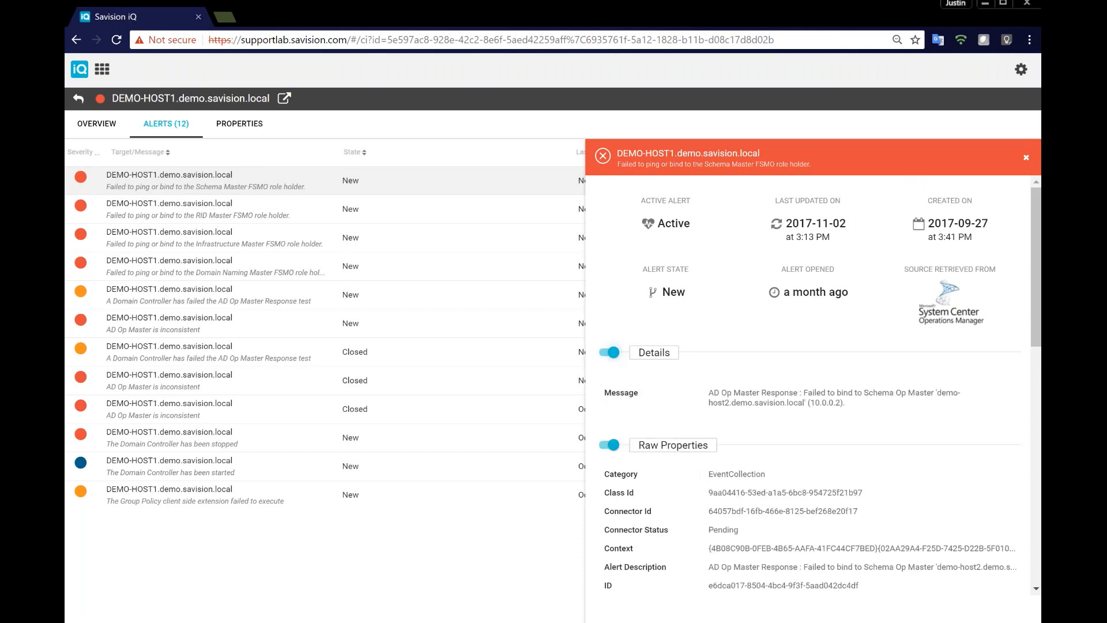
click(610, 352)
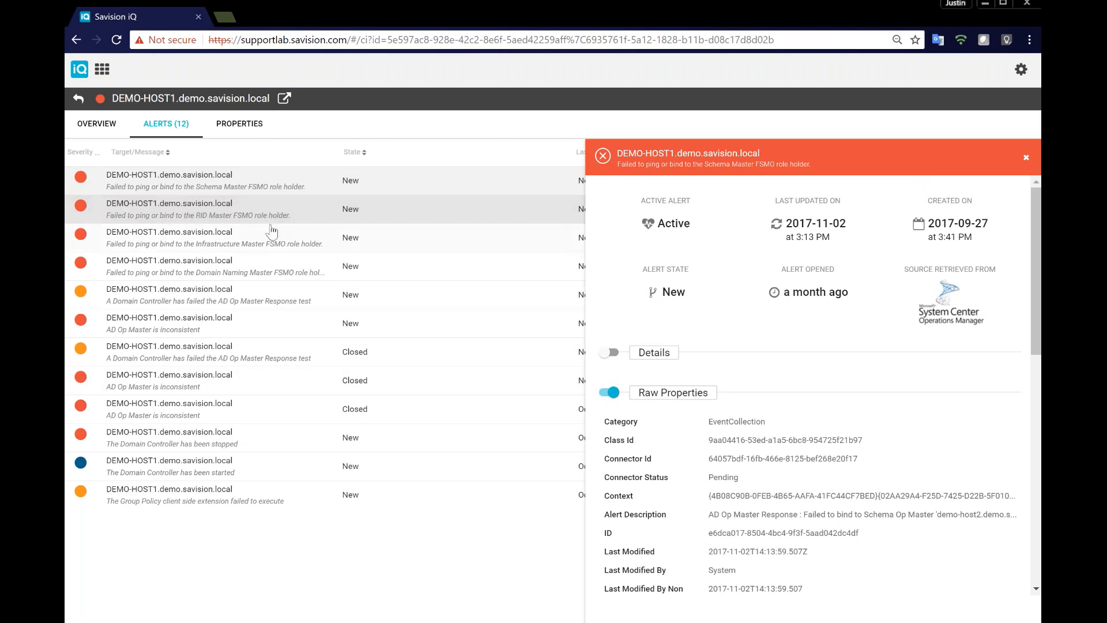
- Return to the matching components and open the summary of the DEMO-HOST1.demo.savision.local component of type Object
click(79, 100)
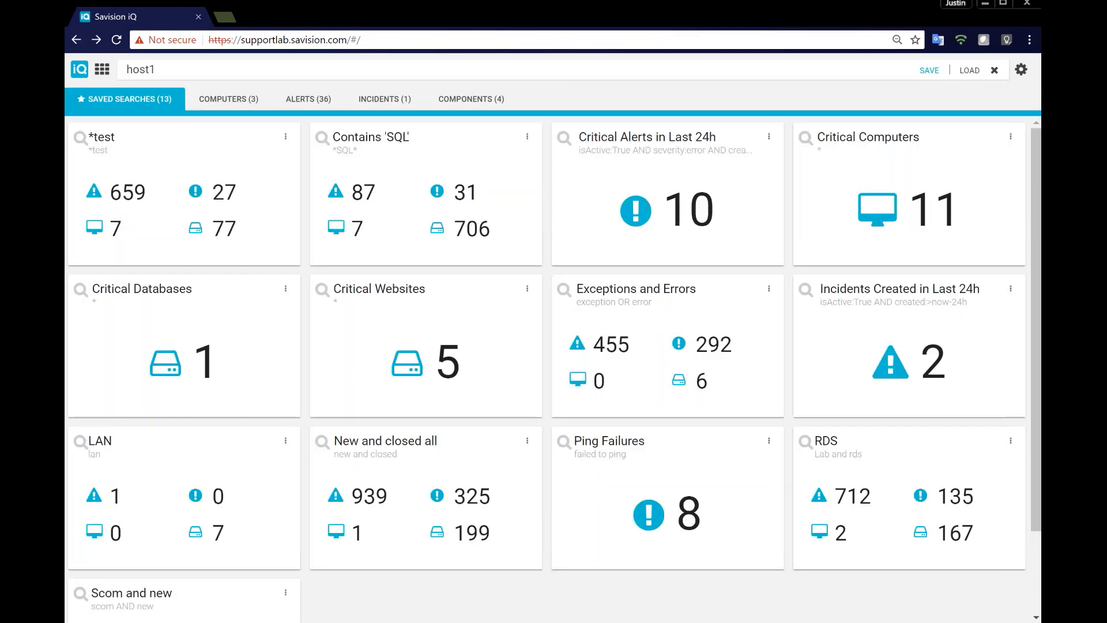
click(471, 98)
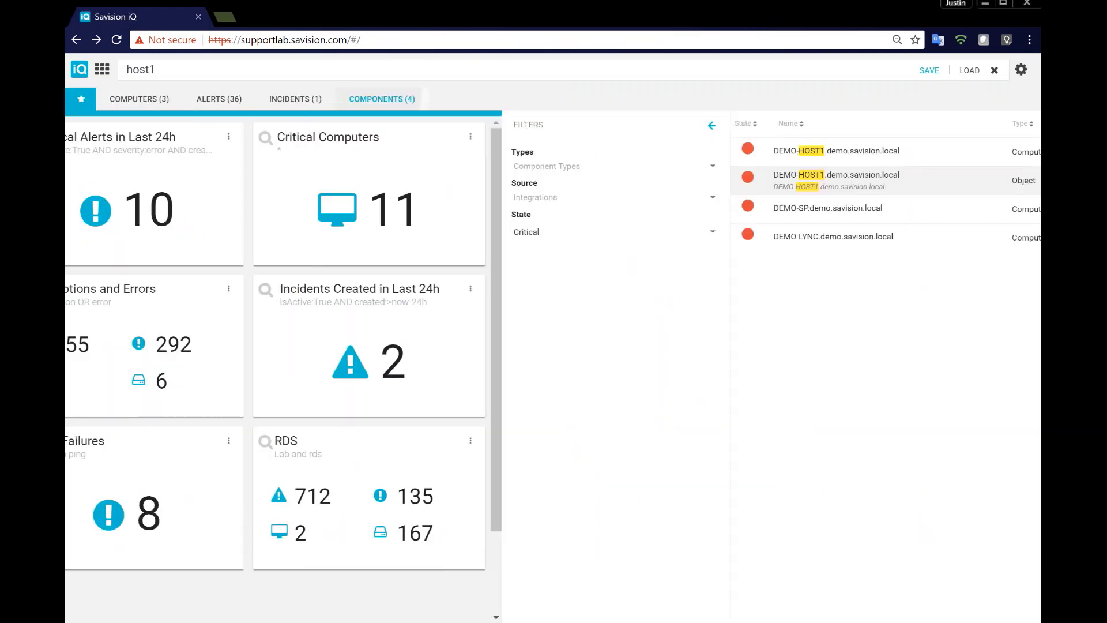
click(409, 180)
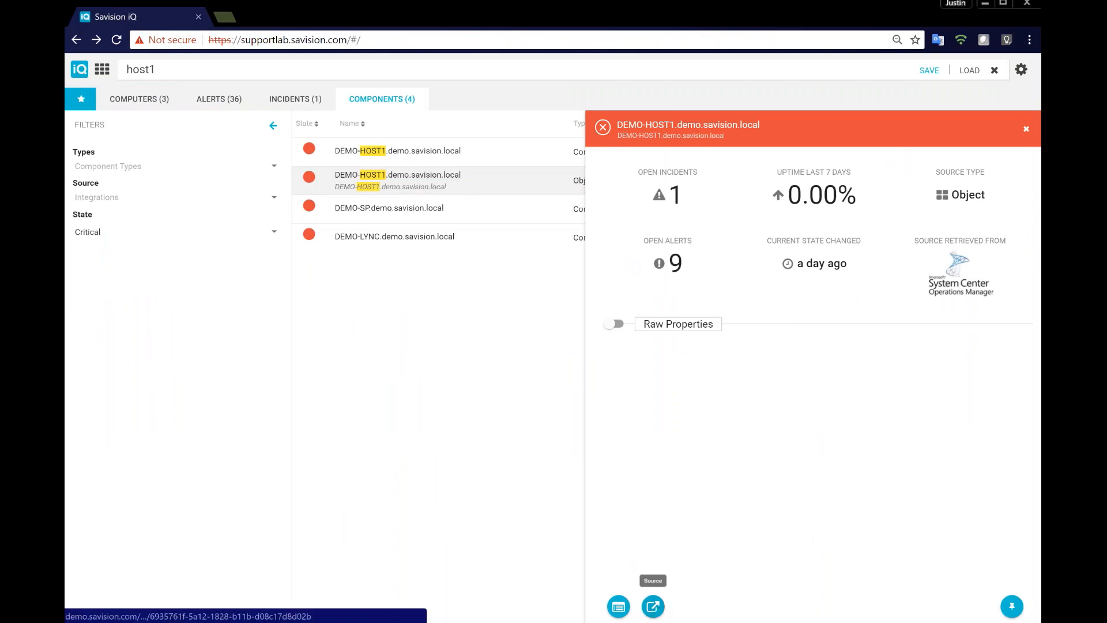
- Open the component in its source system, the Live Maps Object Explorer, and view its alerts and performance charts
click(653, 605)
click(440, 453)
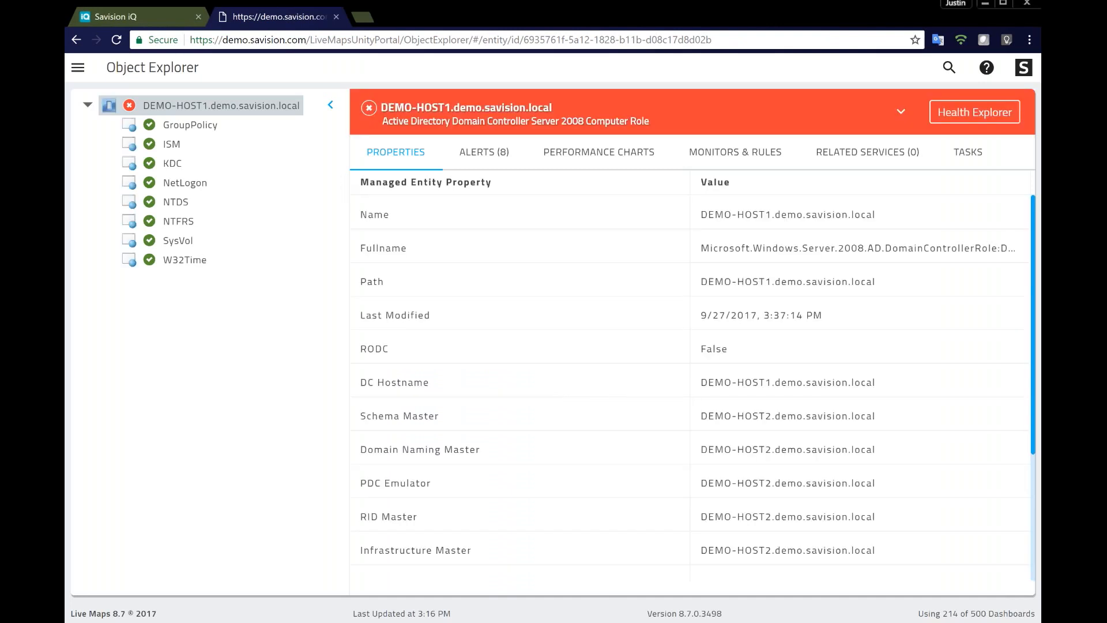
click(486, 153)
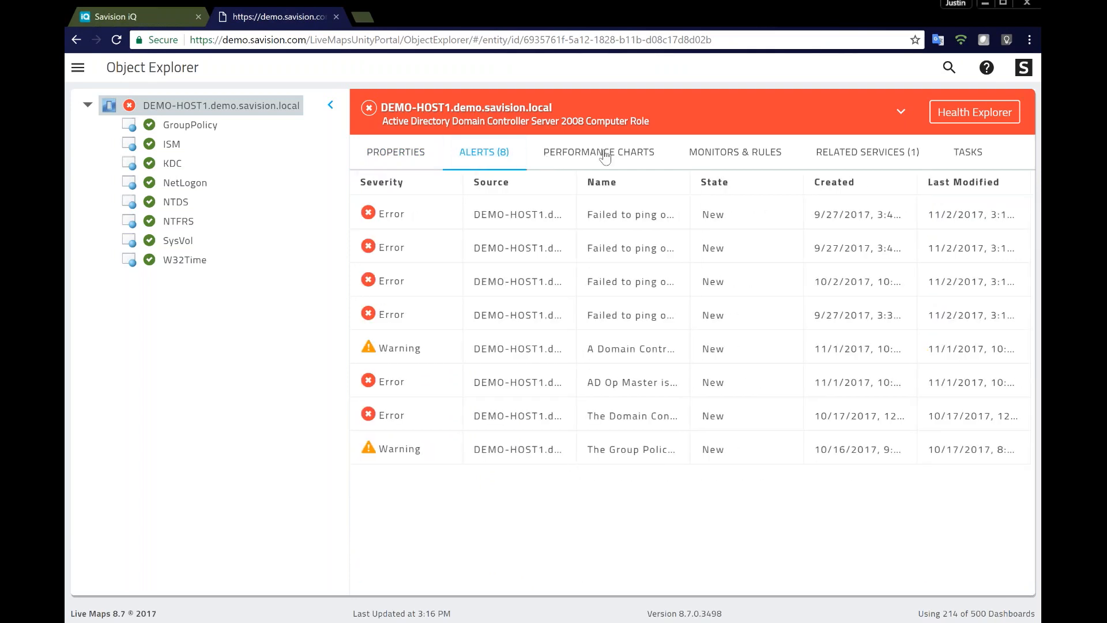
click(547, 160)
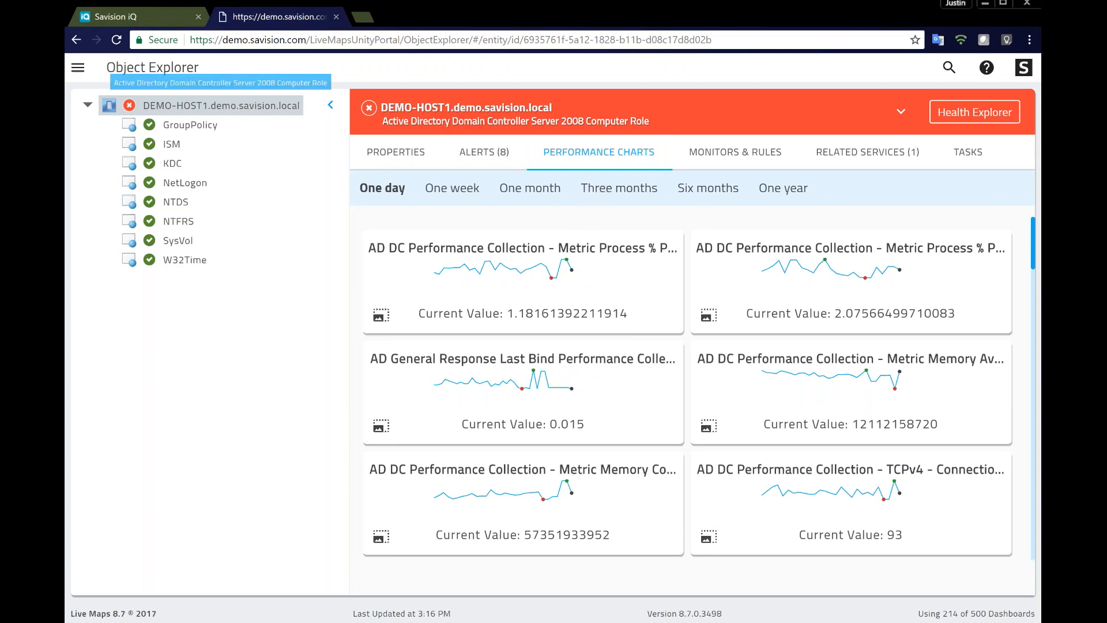
- Switch back to Savision iQ, show the matching alerts, and replace the search term with "SQL"
click(168, 22)
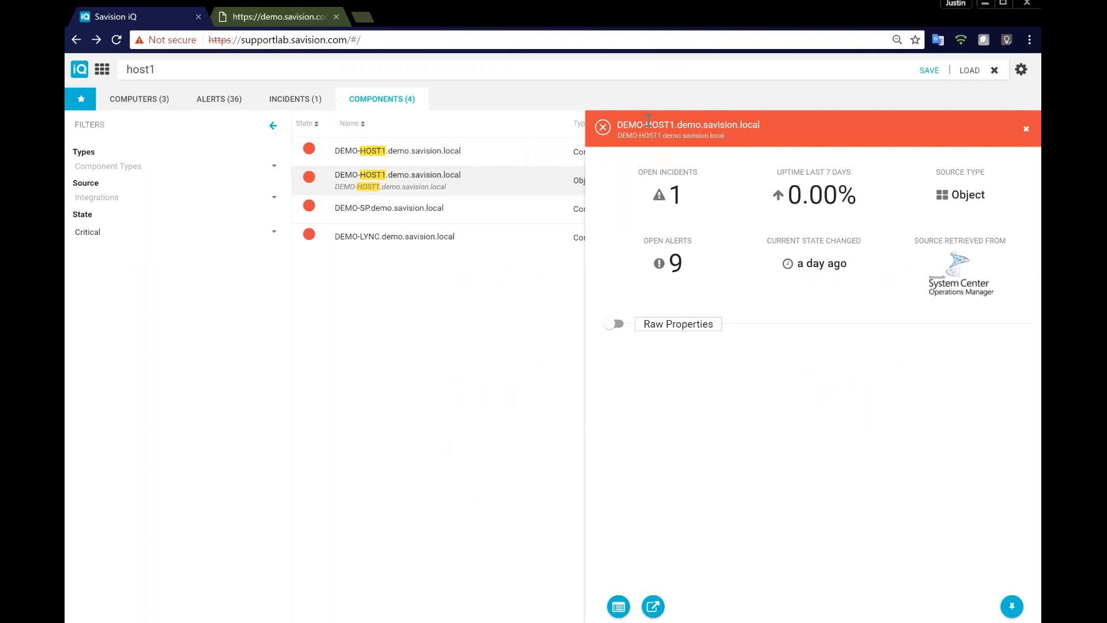
click(217, 101)
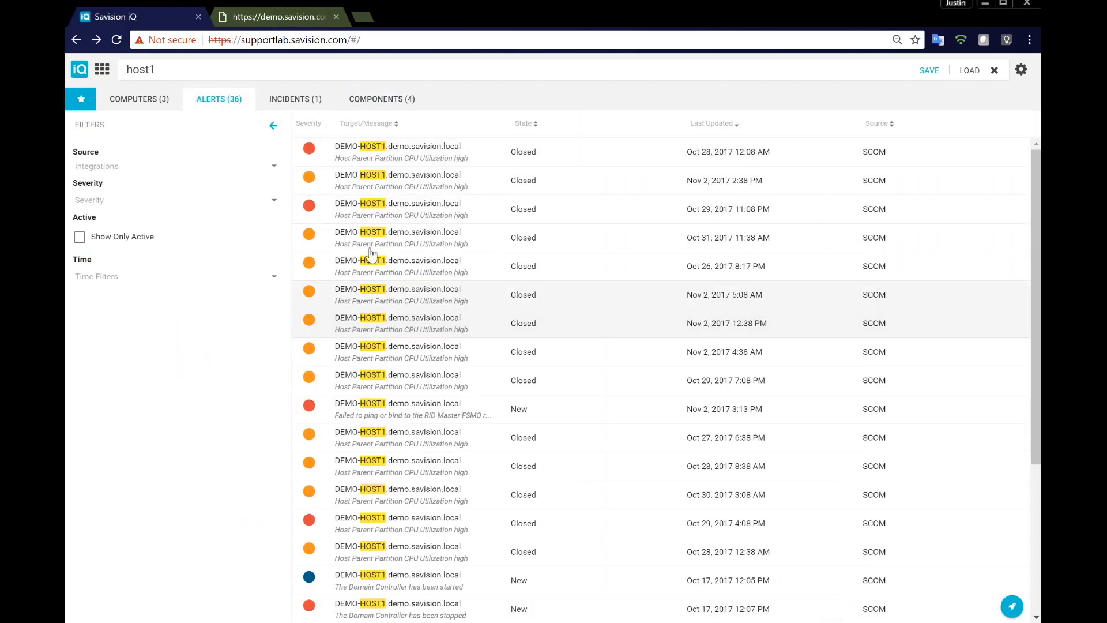
click(194, 70)
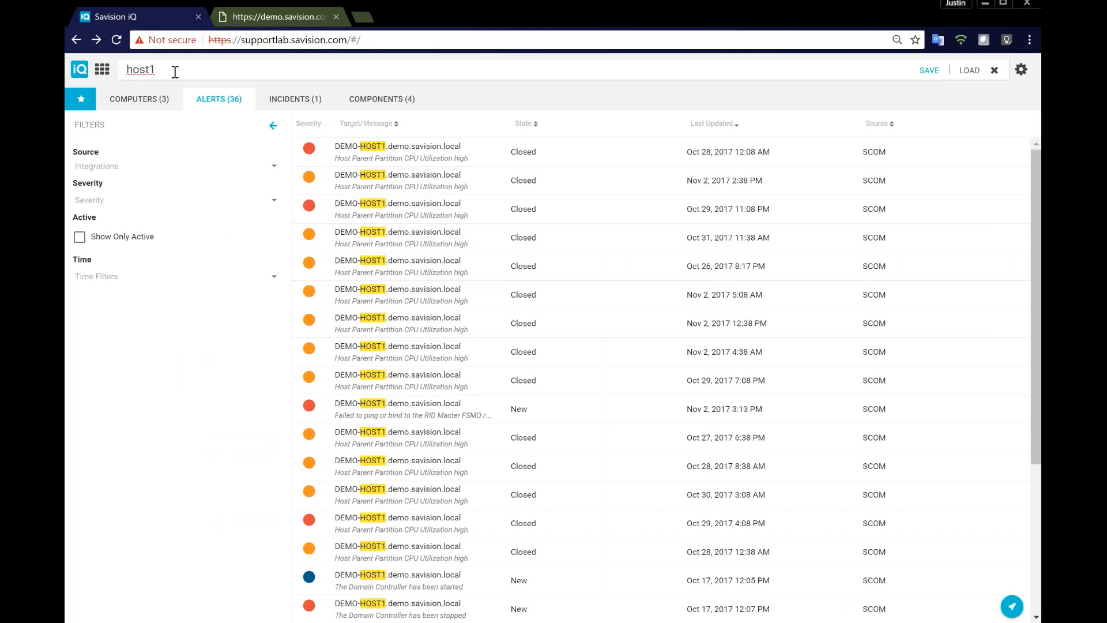
key(BackSpace)
key(BackSpace)
key(BackSpace)
key(BackSpace)
key(BackSpace)
text(SQL)
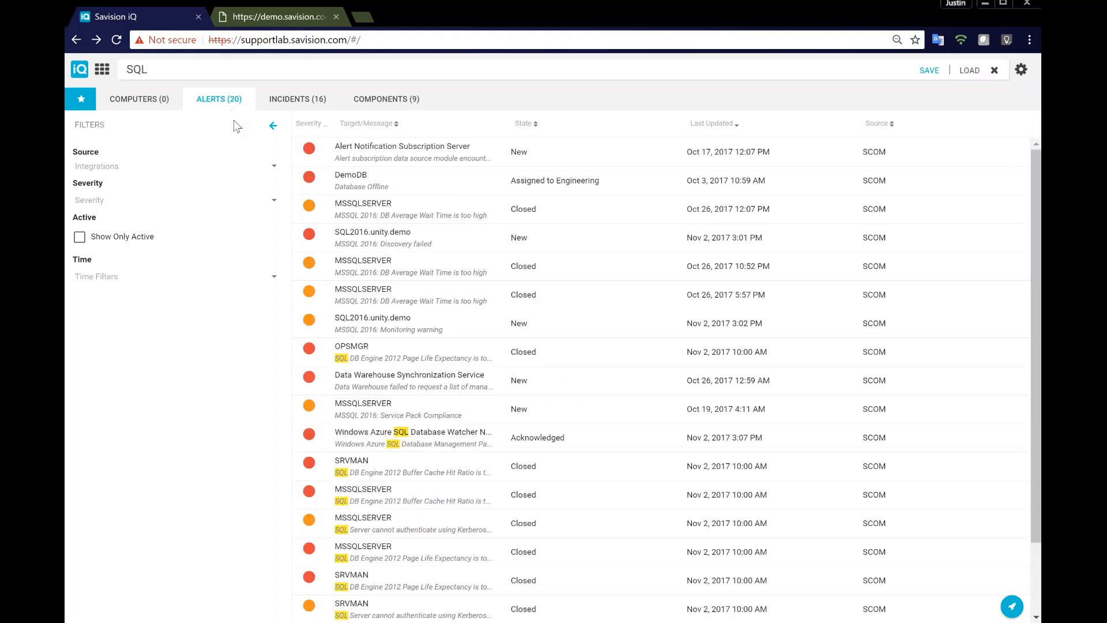
- Show the components matching the search and remove the Critical state filter from them
click(376, 102)
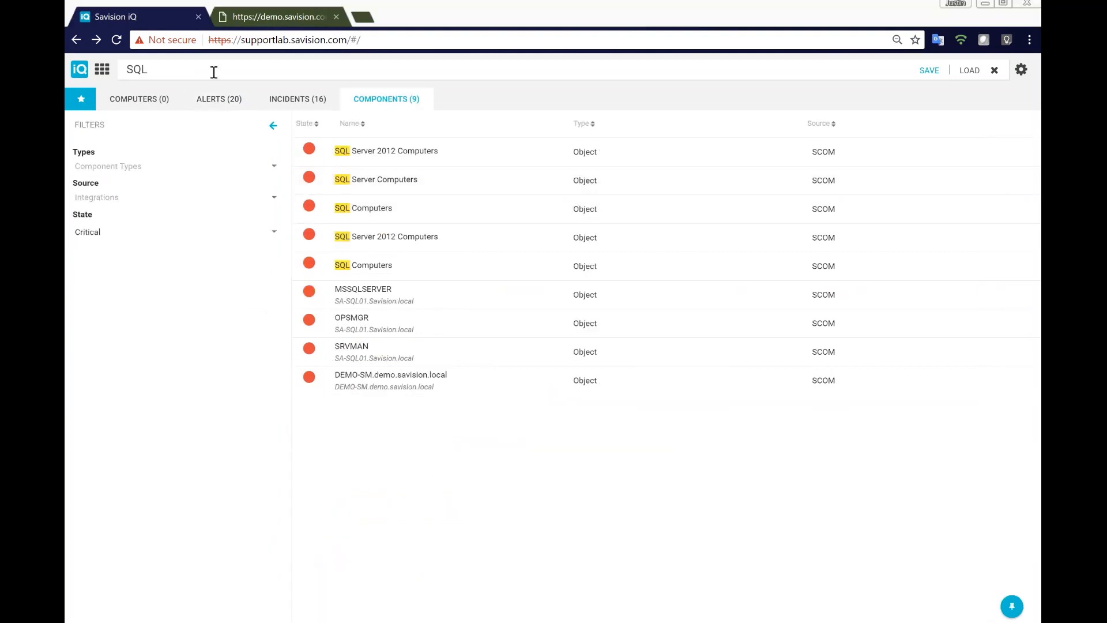
click(213, 72)
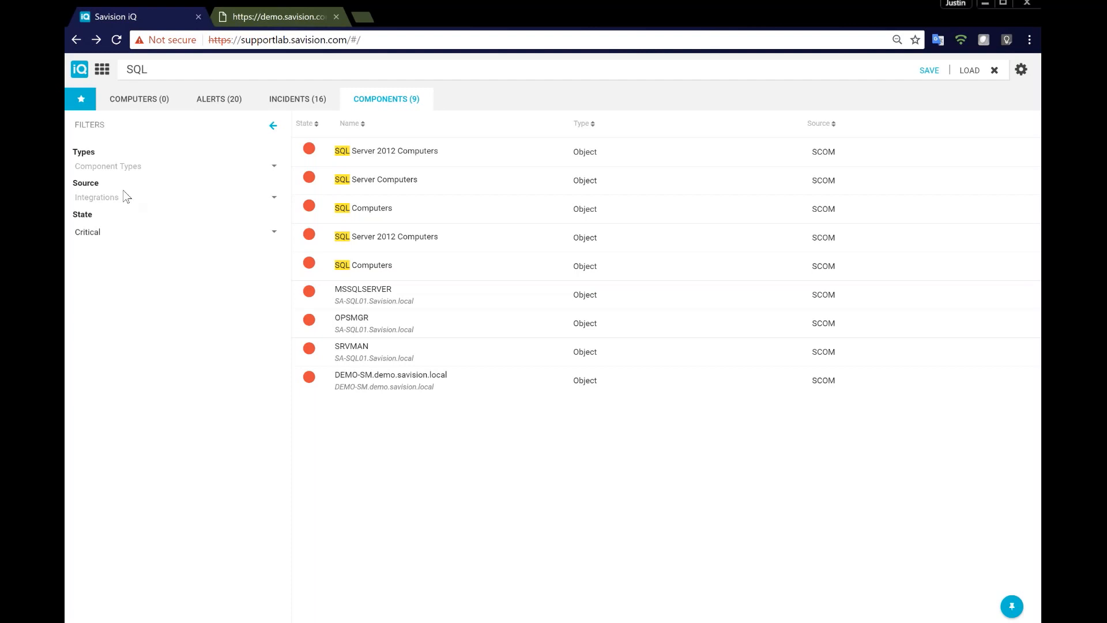
click(96, 233)
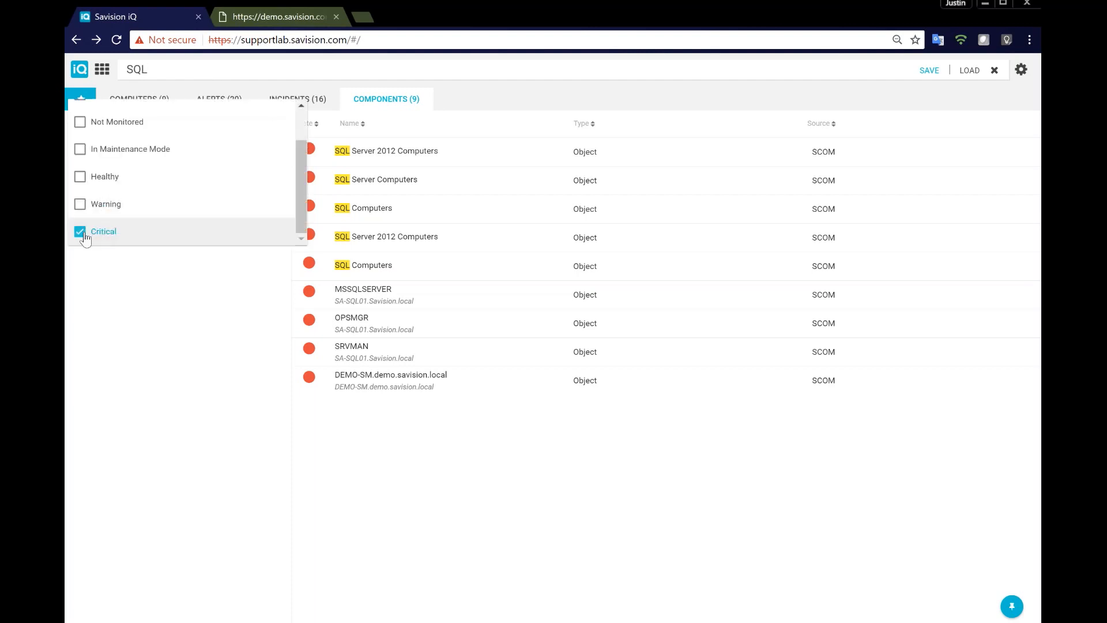
click(84, 234)
click(258, 276)
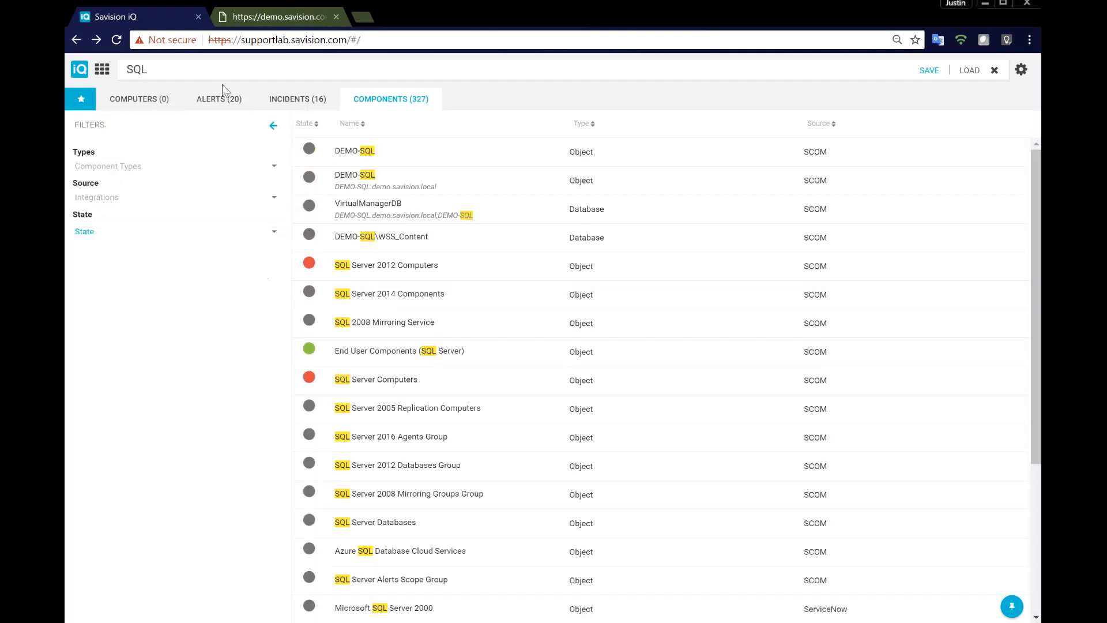
- Extend the search query to "SQL 2014 AND 2008" and look through the matching components
click(208, 68)
text(2014 AND2008)
click(208, 68)
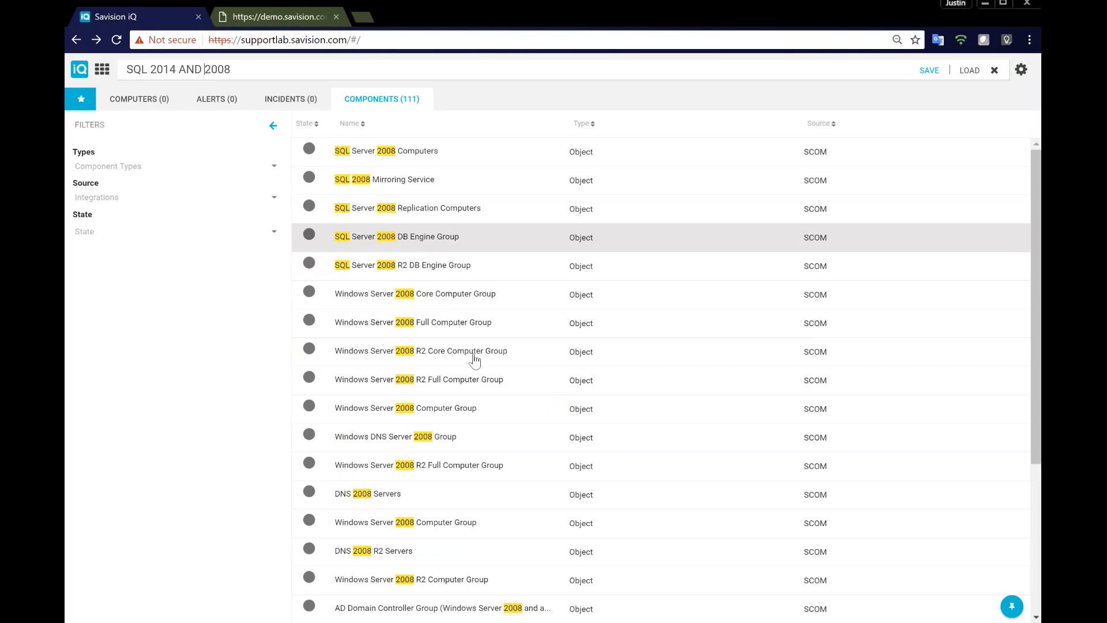
scroll(492, 384, down, 4)
scroll(492, 384, down, 8)
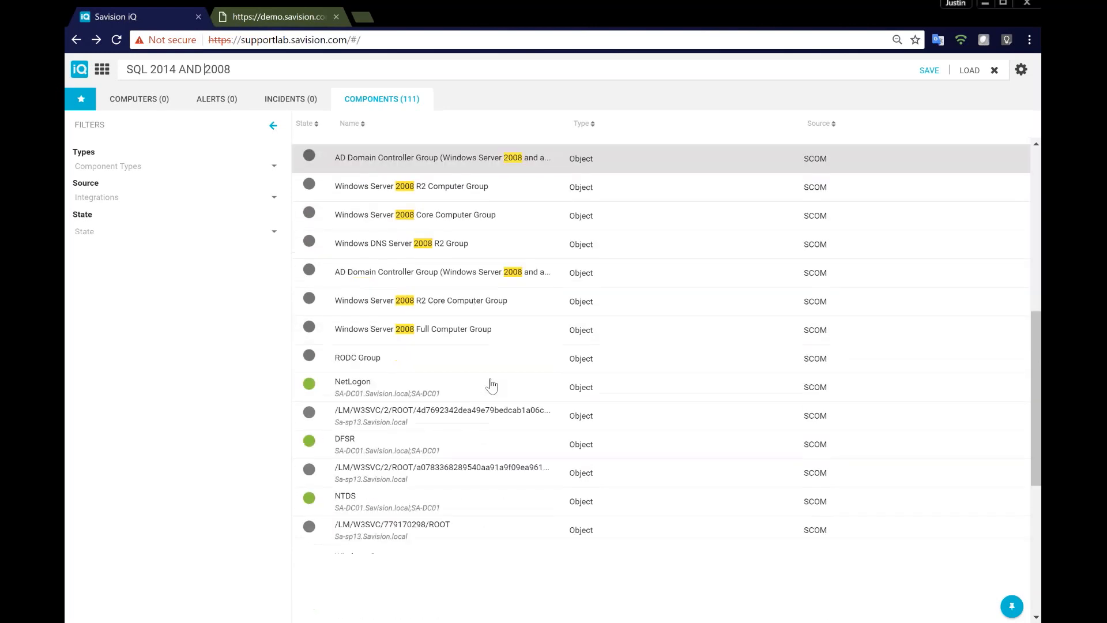
scroll(492, 382, up, 11)
scroll(492, 380, up, 1)
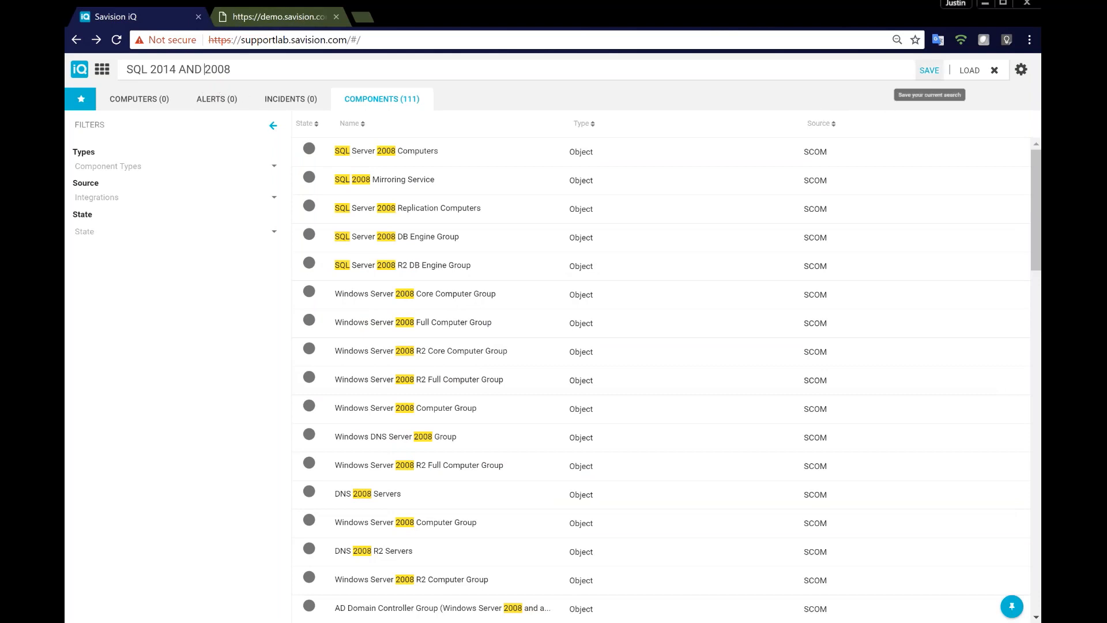
- Save the current search under the name "SQL 2014", keeping all target tabs and the current filters
click(929, 69)
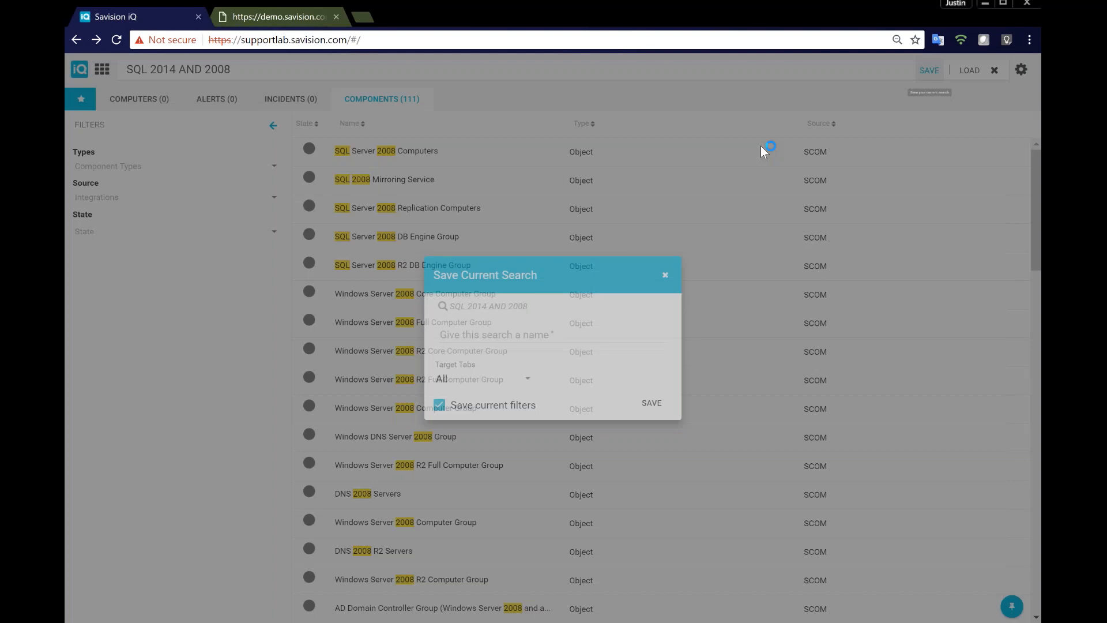
click(520, 334)
text(S)
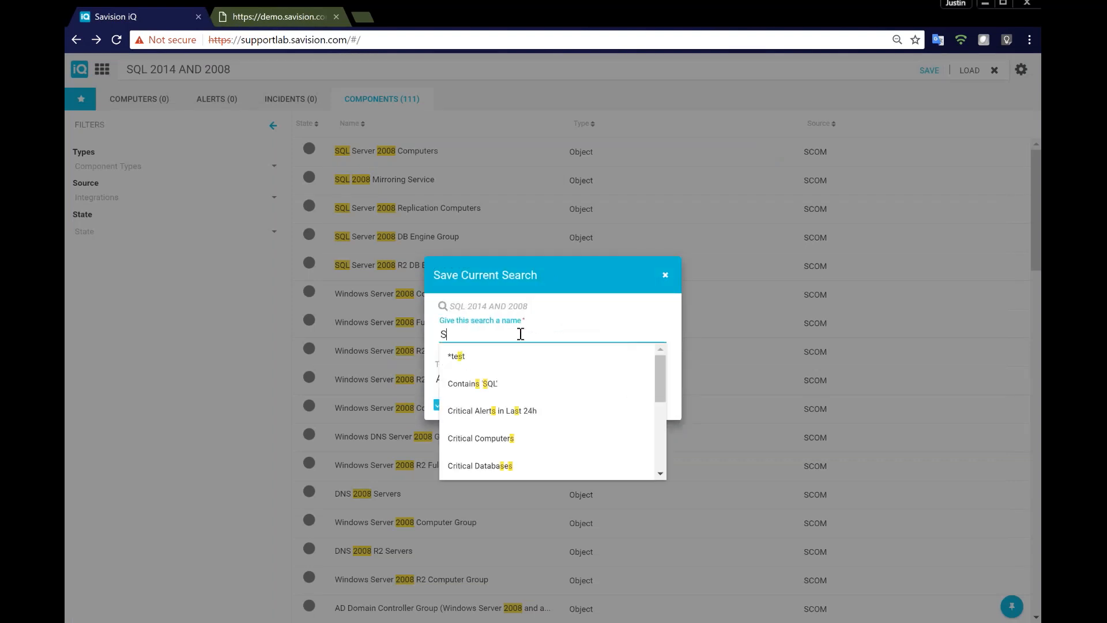
text(QL)
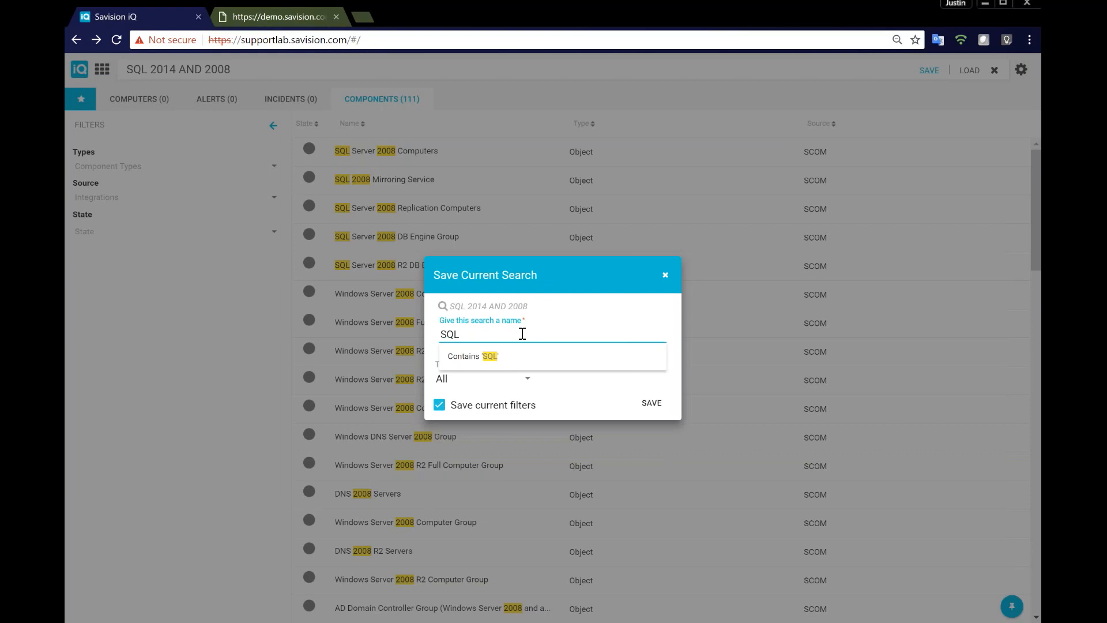
text( 2014)
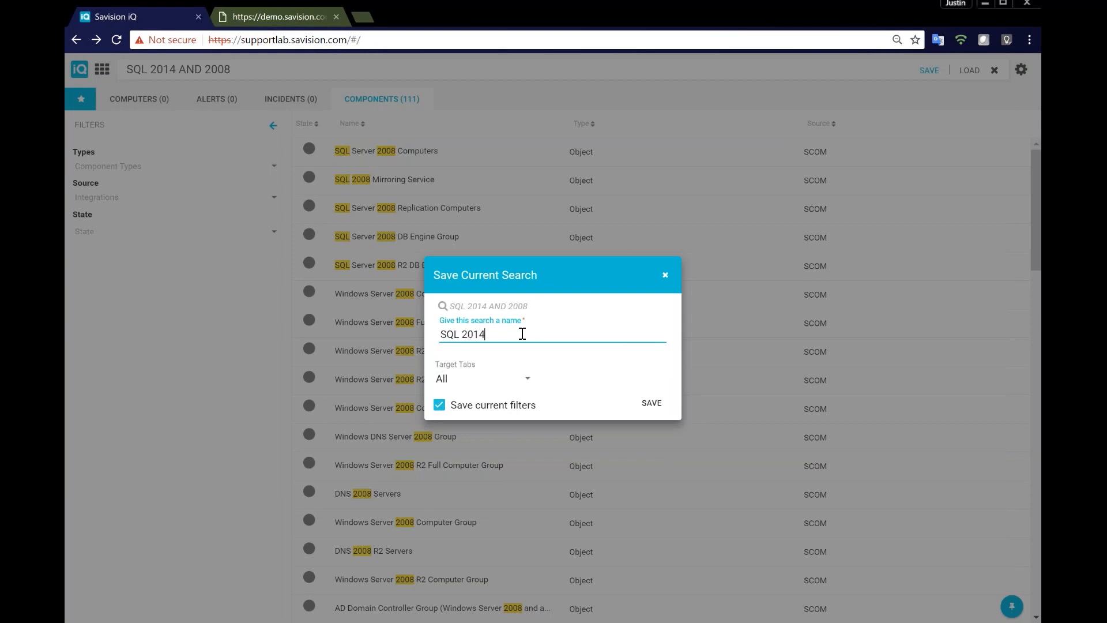
key(Return)
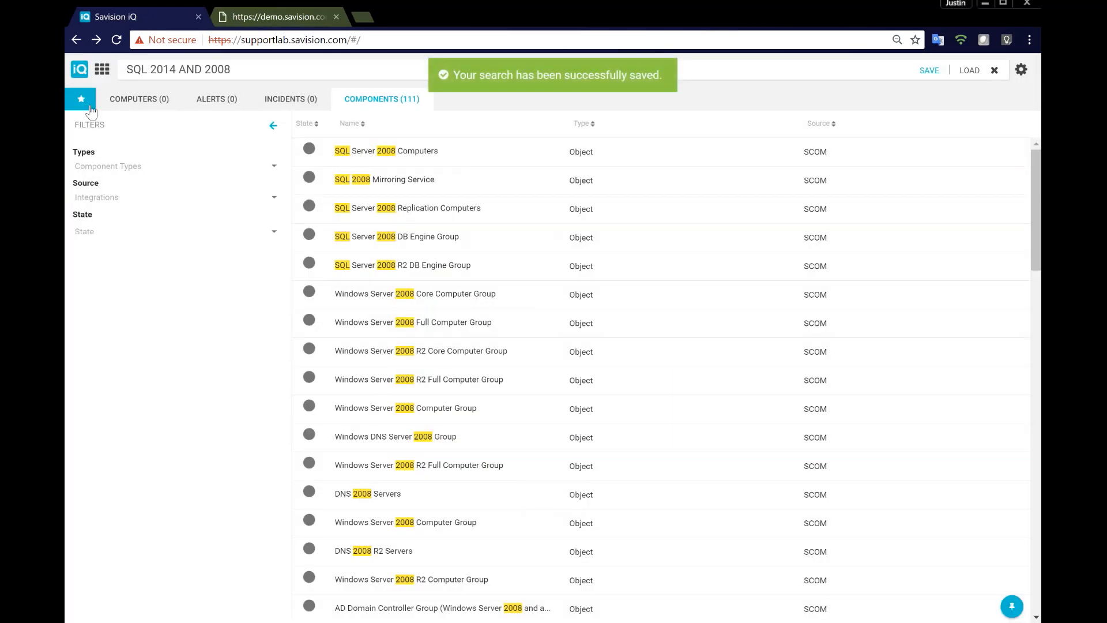
- Open the saved search Critical Websites to view its components, and return to the saved searches overview
click(91, 110)
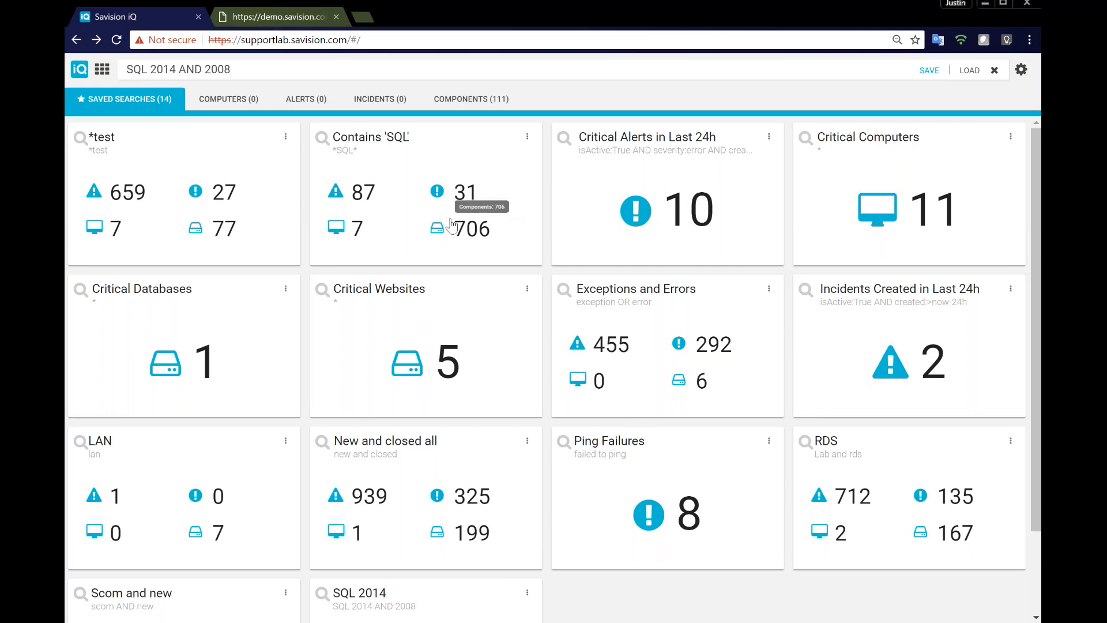
click(407, 362)
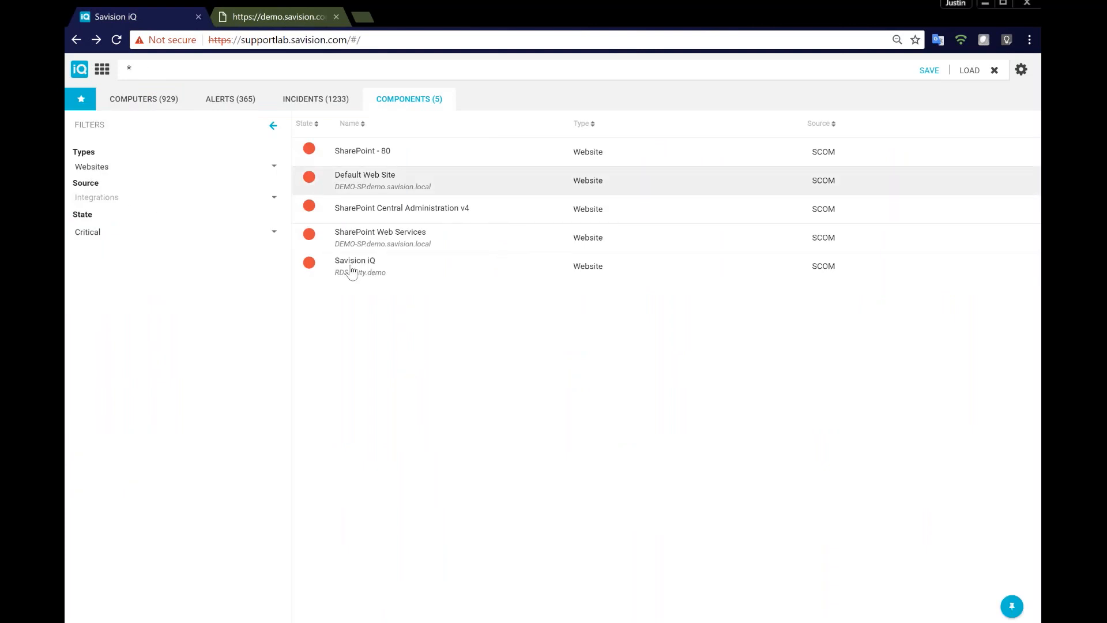
click(81, 99)
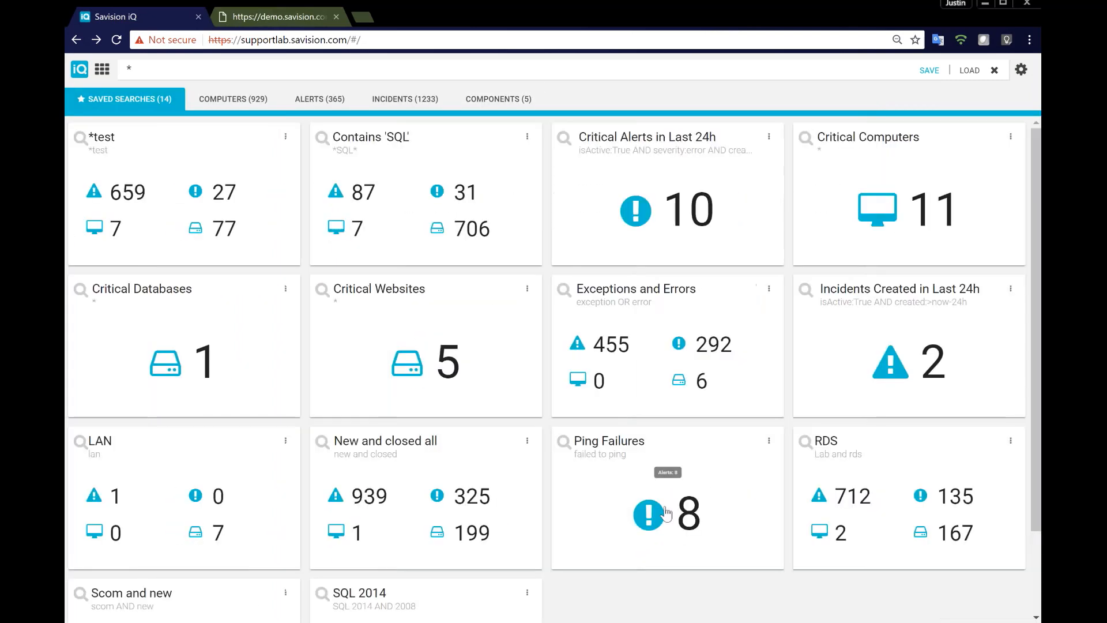
- Open the Ping Failures saved search and examine the raw properties of its first Automation-Alarm-3 alert
click(652, 518)
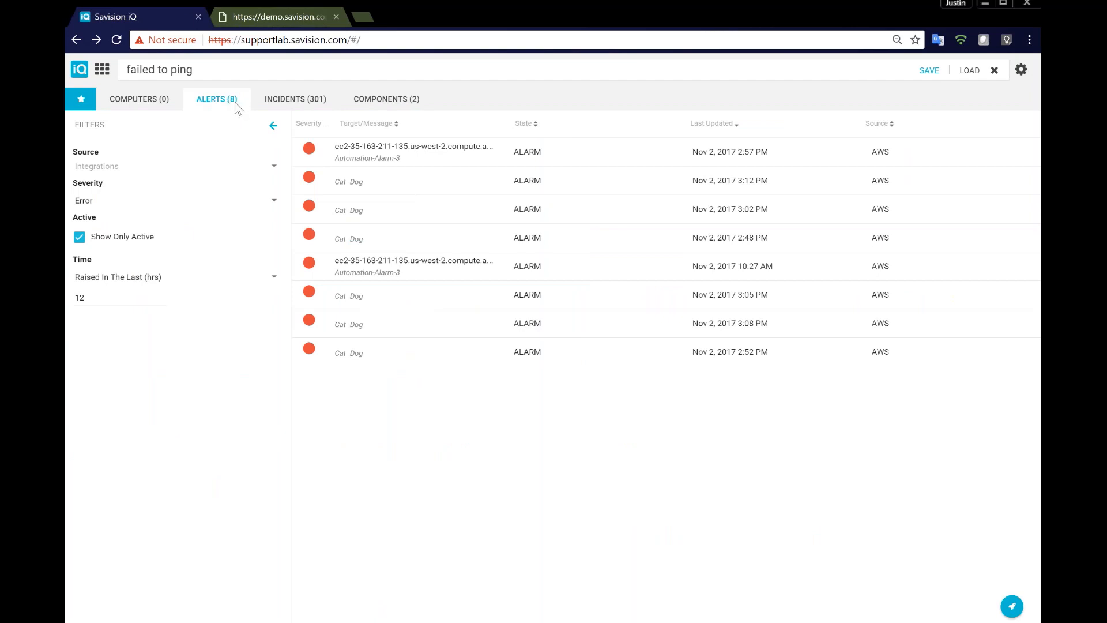
click(382, 156)
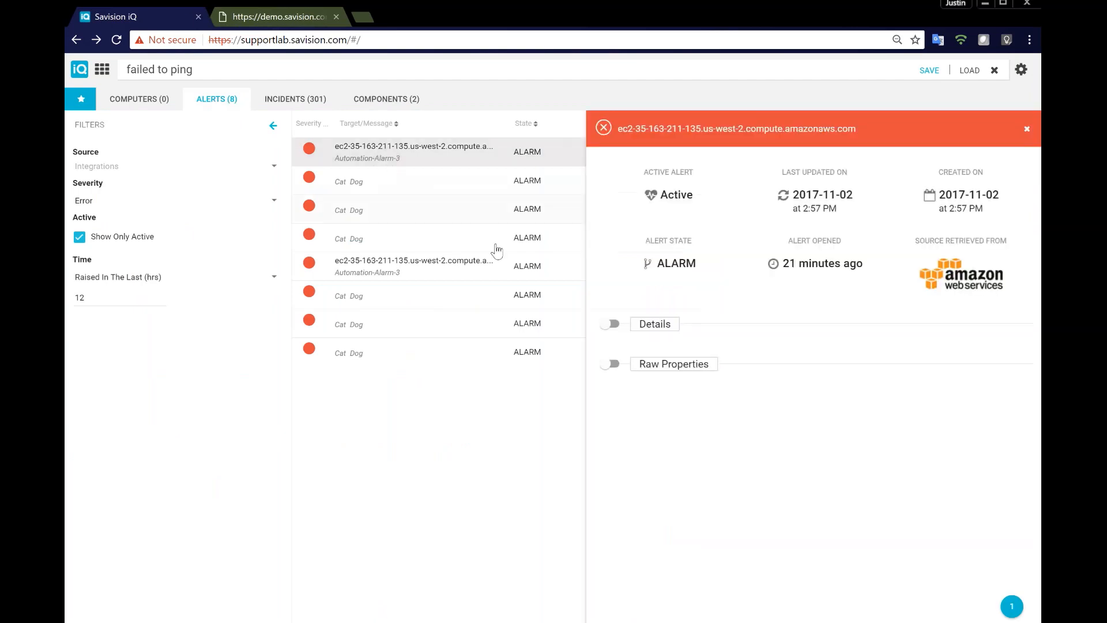
click(608, 363)
scroll(710, 497, down, 5)
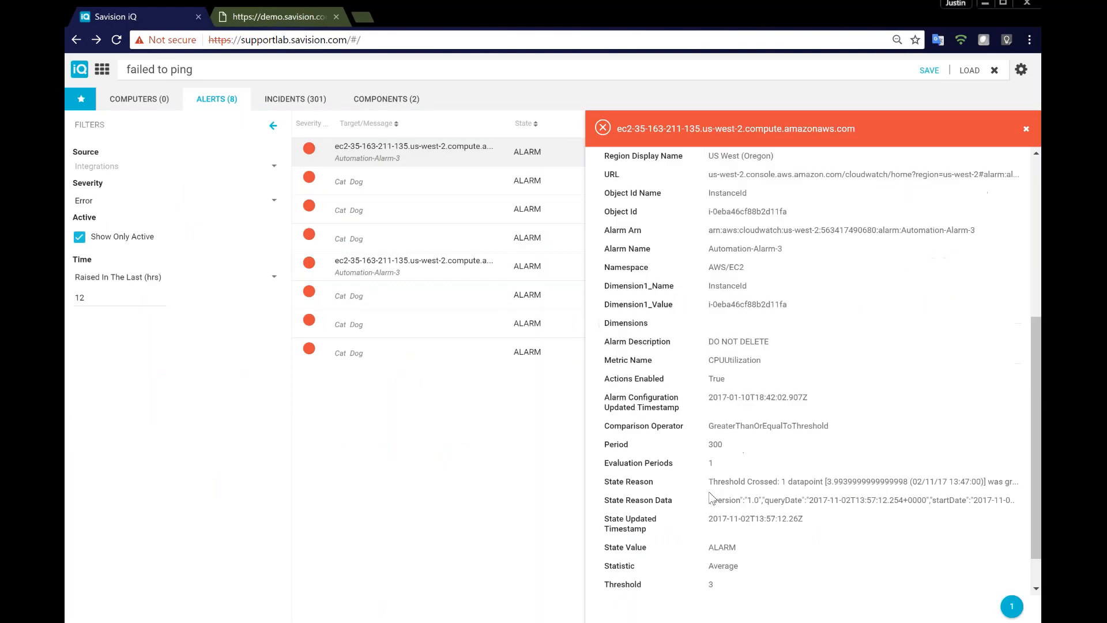
scroll(710, 497, down, 1)
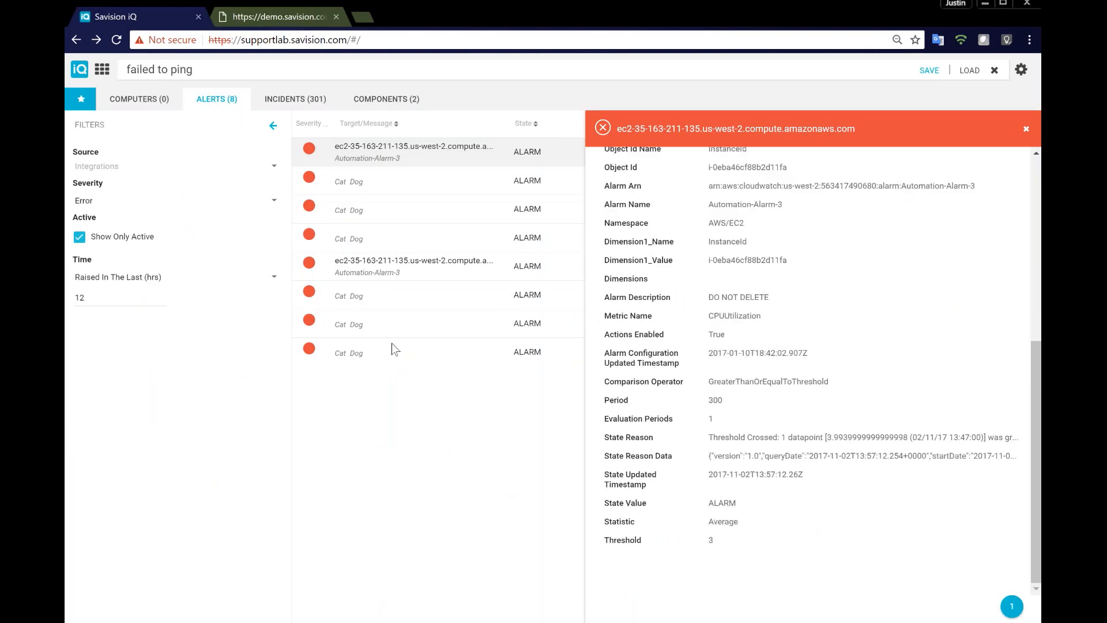
- Return to the saved searches overview and look over all its tiles, including SQL 2014
click(78, 102)
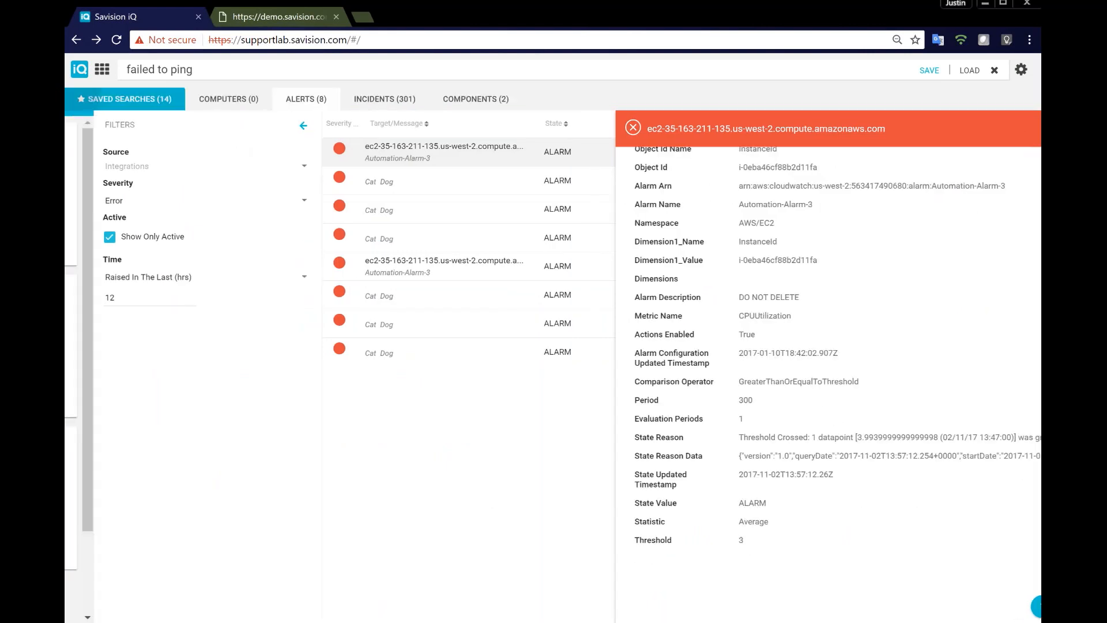
scroll(449, 385, down, 1)
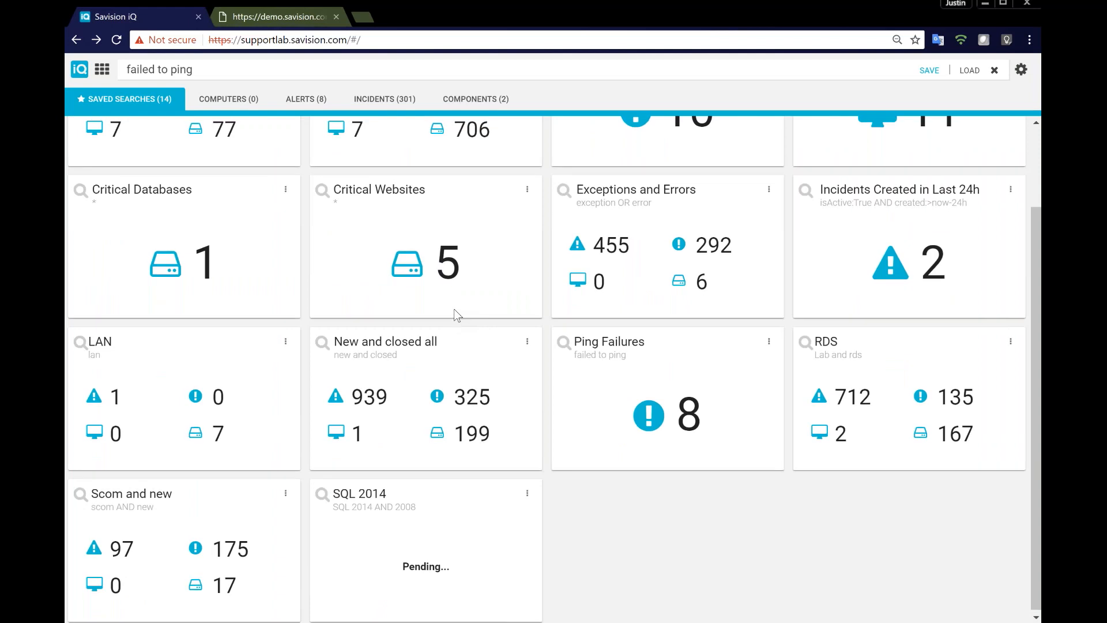
scroll(454, 310, up, 2)
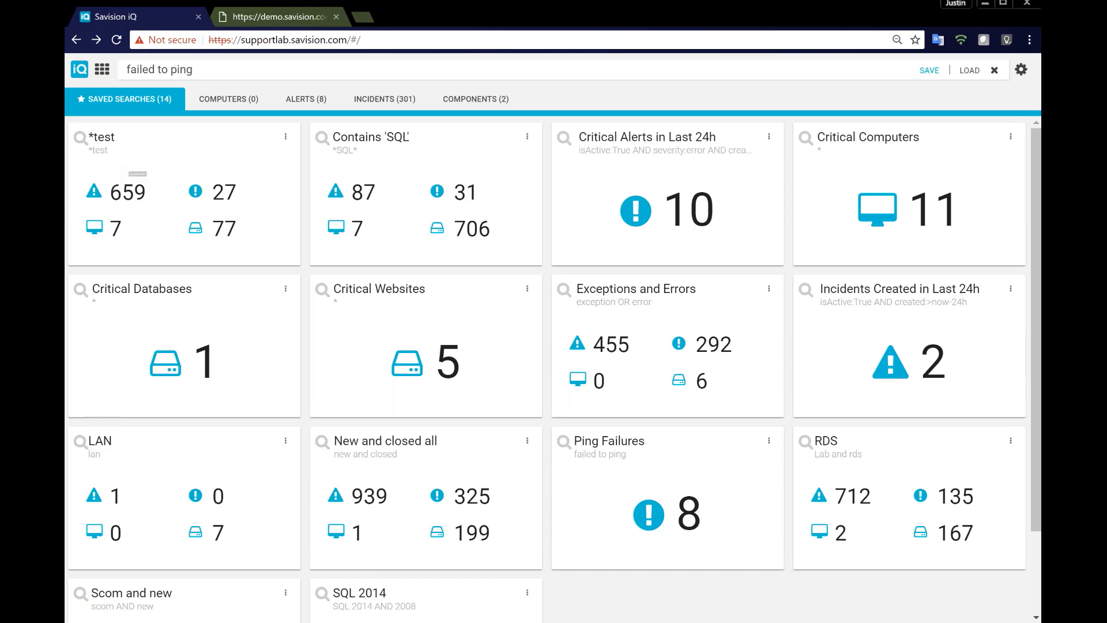
- Open the *test saved search to view its incidents and computers, and return to the saved searches overview
click(107, 192)
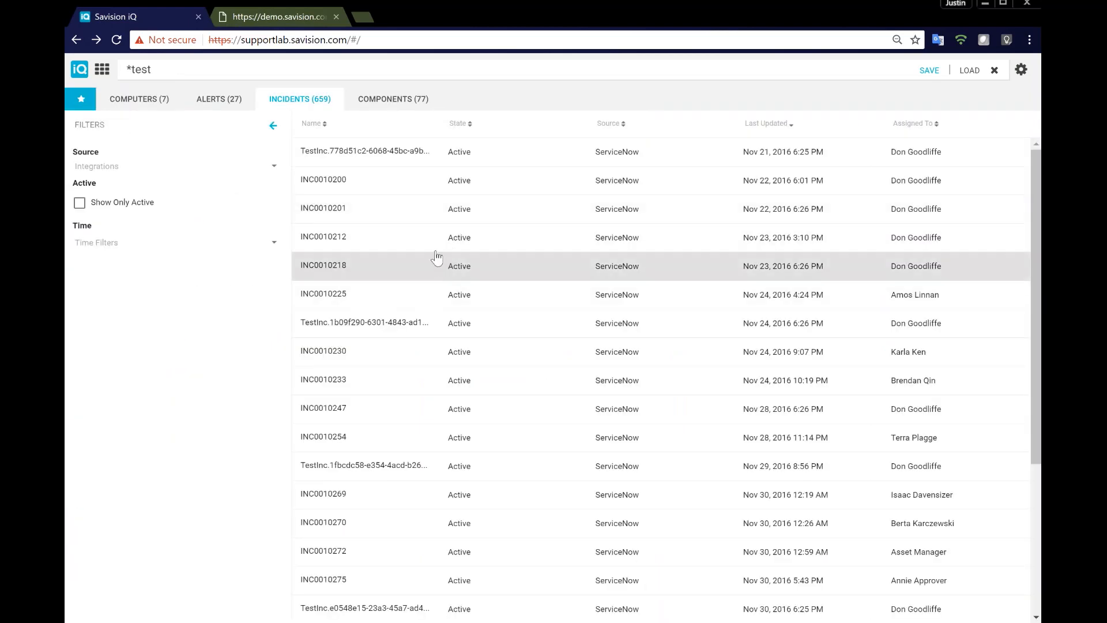
click(137, 99)
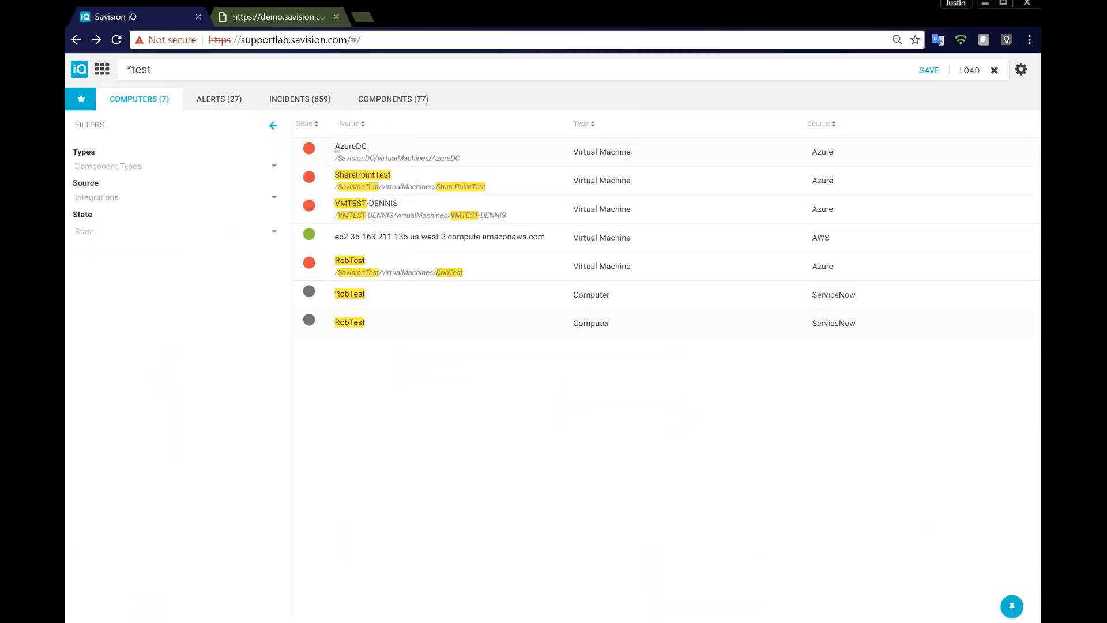
click(80, 100)
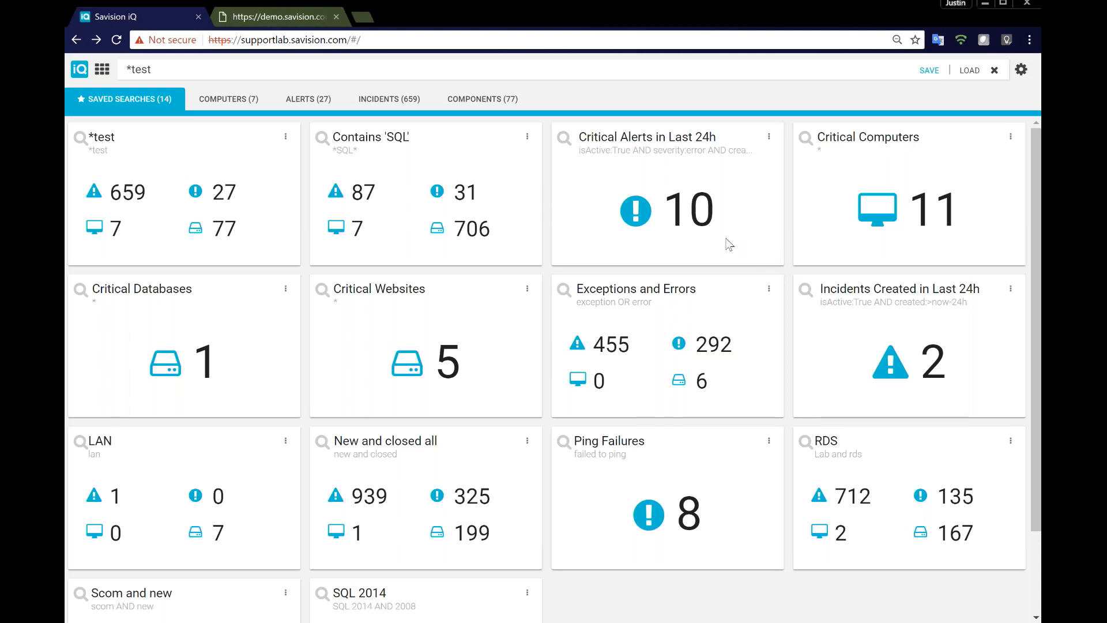
- View the Sample-env alert among the *test alerts and bring up the available actions for the first five alerts
click(323, 101)
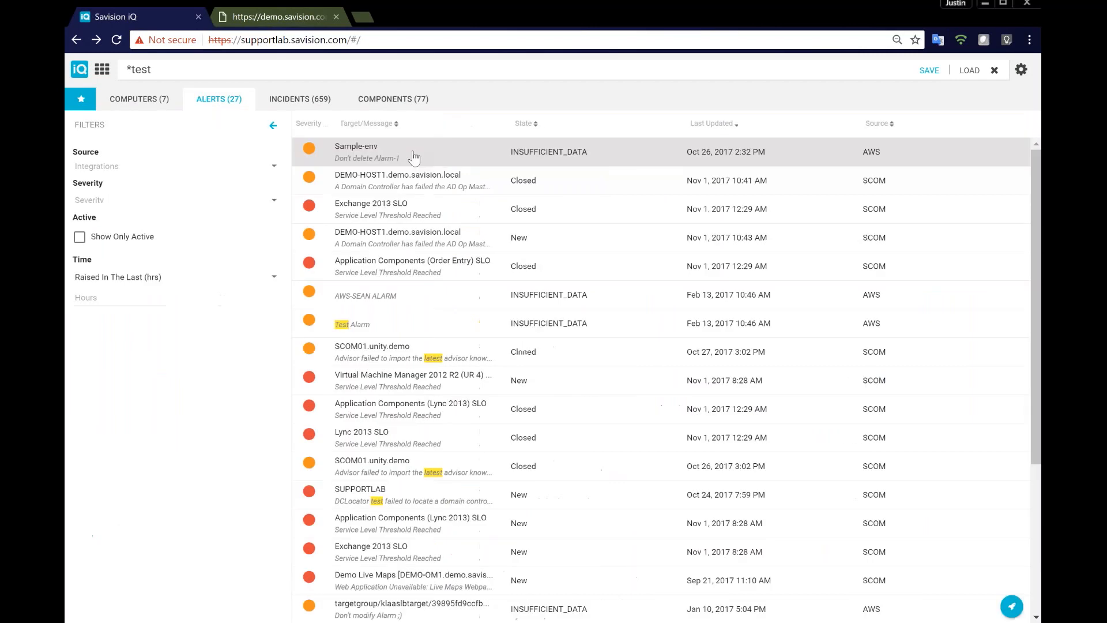
click(414, 157)
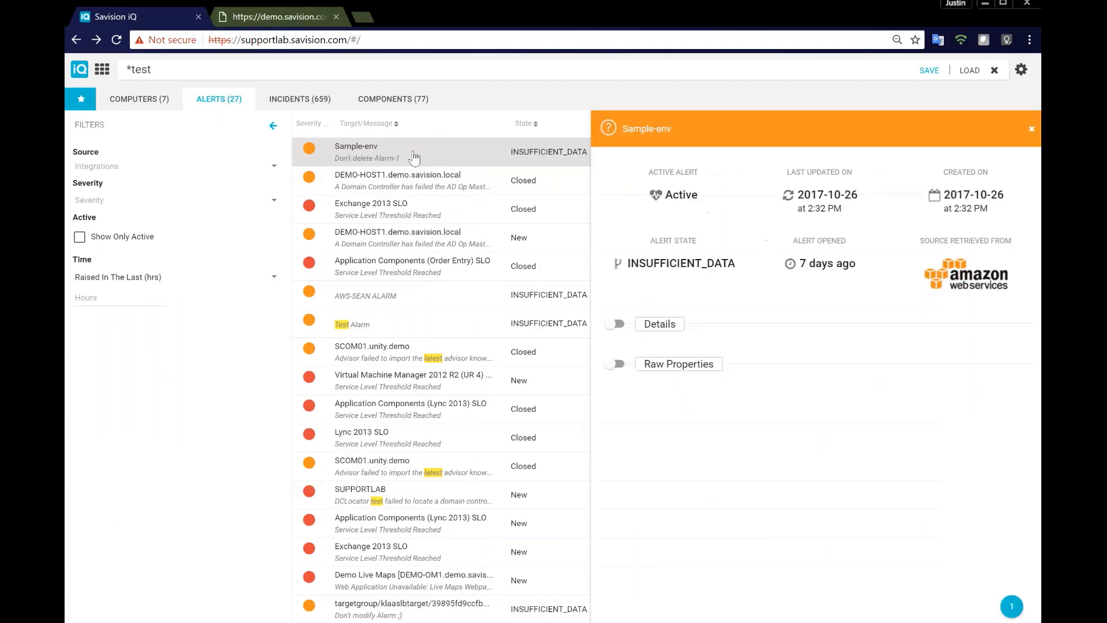
mouse_move(1009, 610)
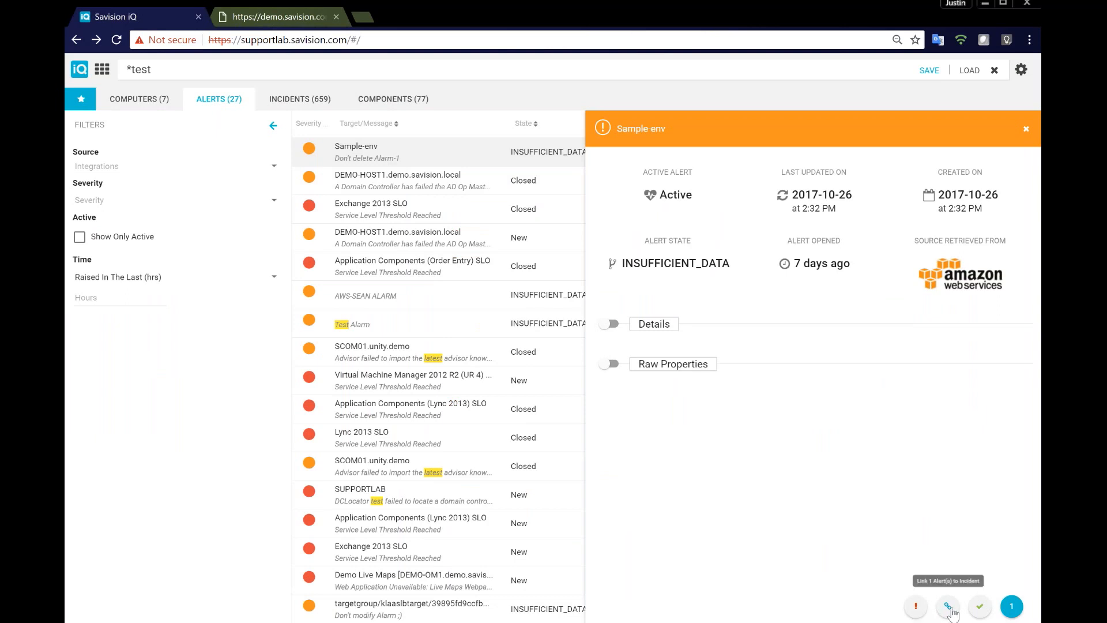
click(980, 606)
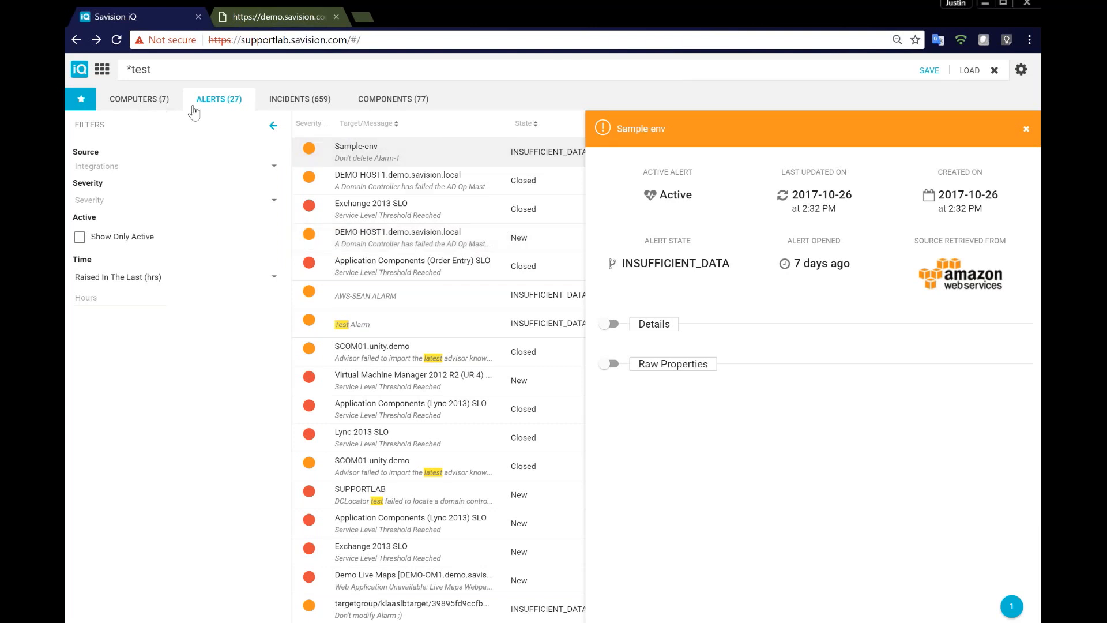
shift+click(400, 266)
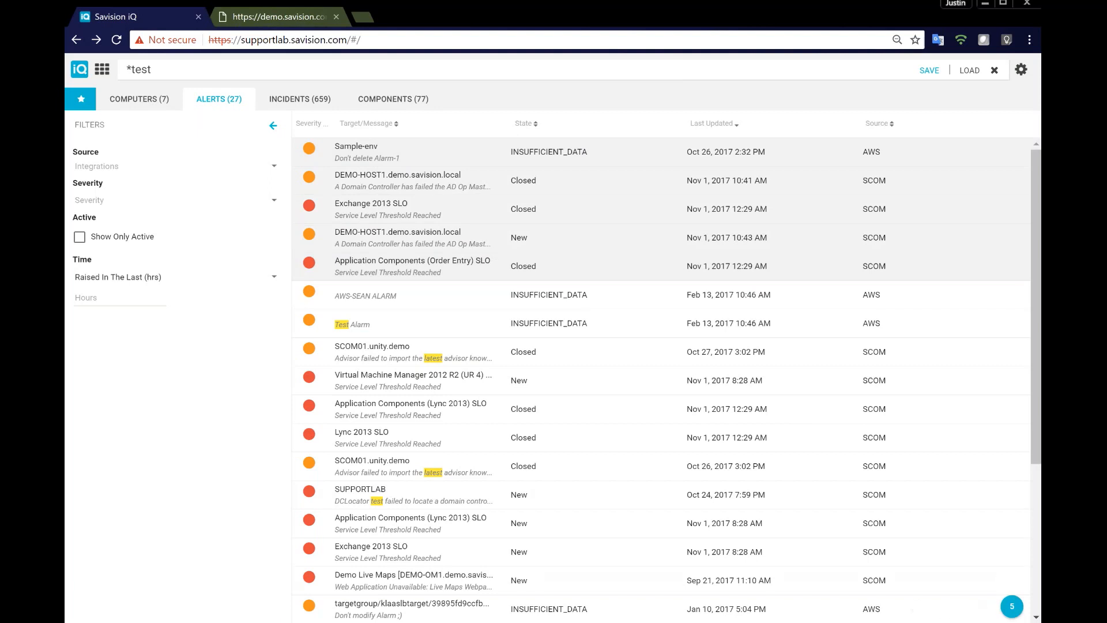
click(1010, 606)
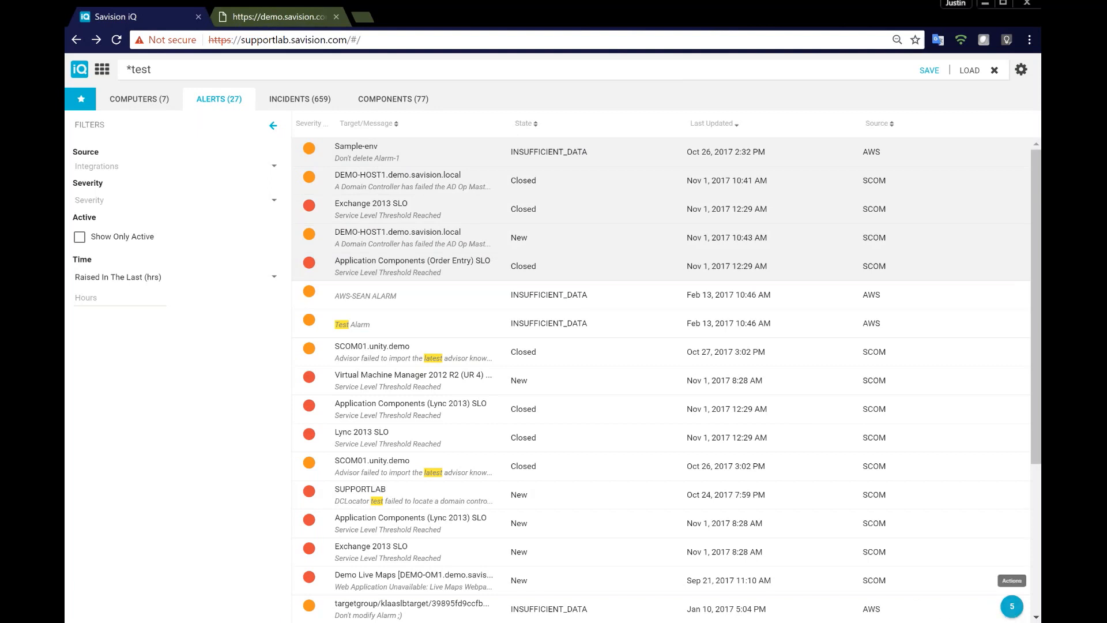
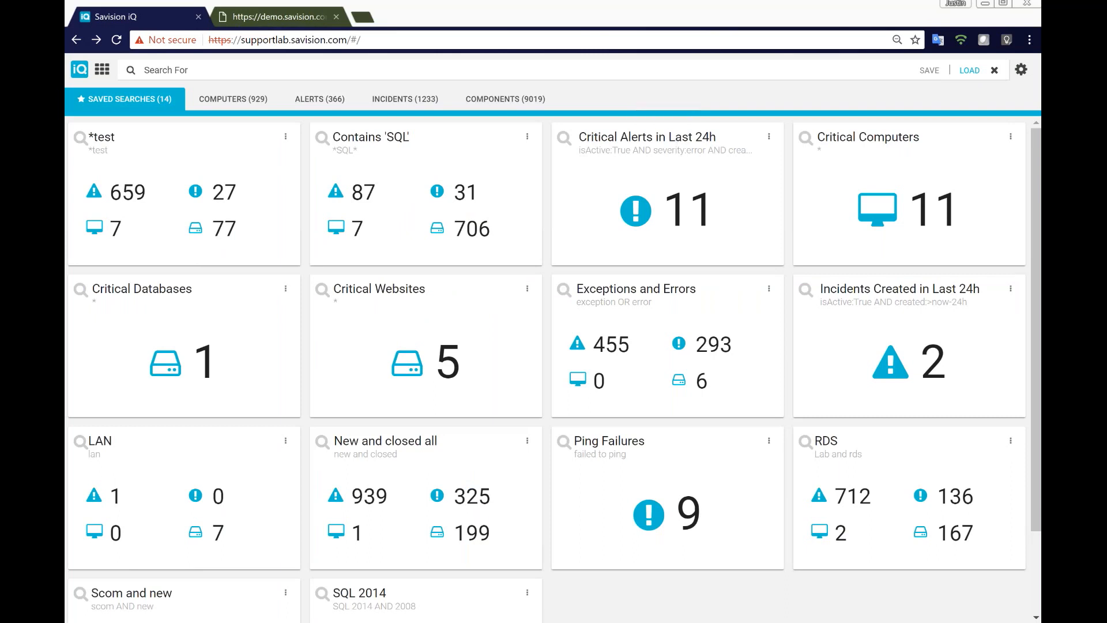
- Open Critical Alerts in Last 24h and select the eAudit Application Performance Problems alert and the Automation-Alarm-3 alert directly below it
click(634, 215)
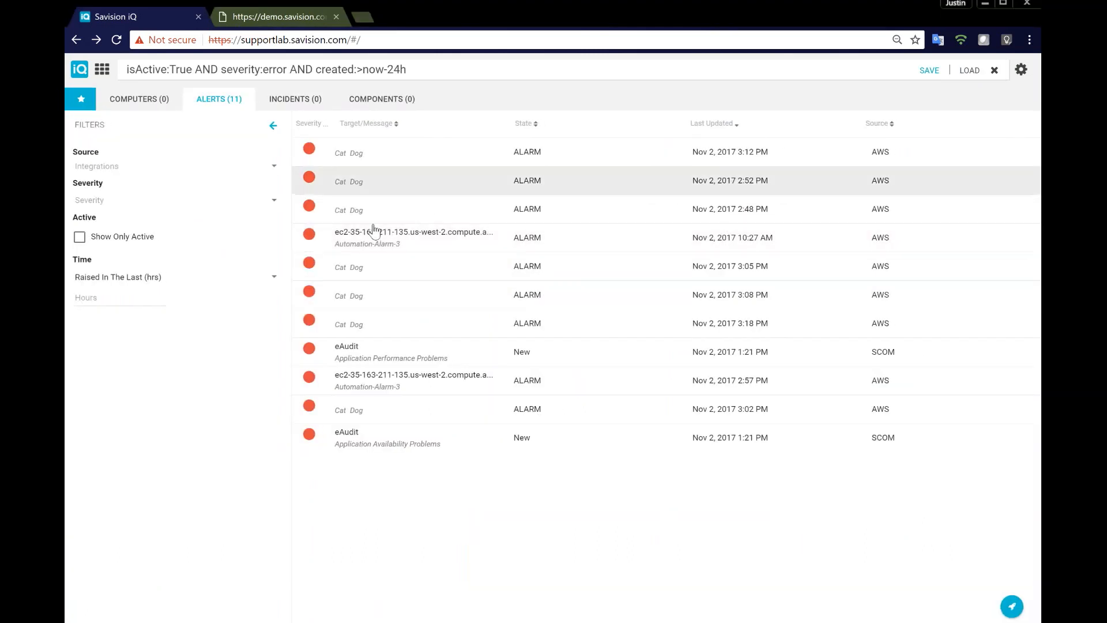
click(380, 163)
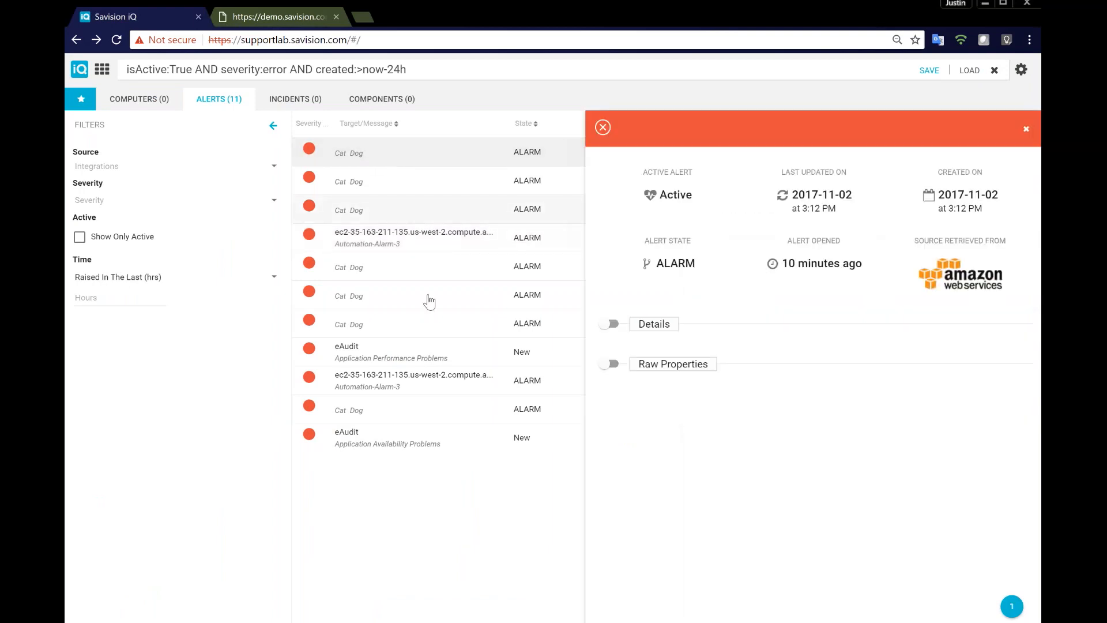
shift+click(407, 350)
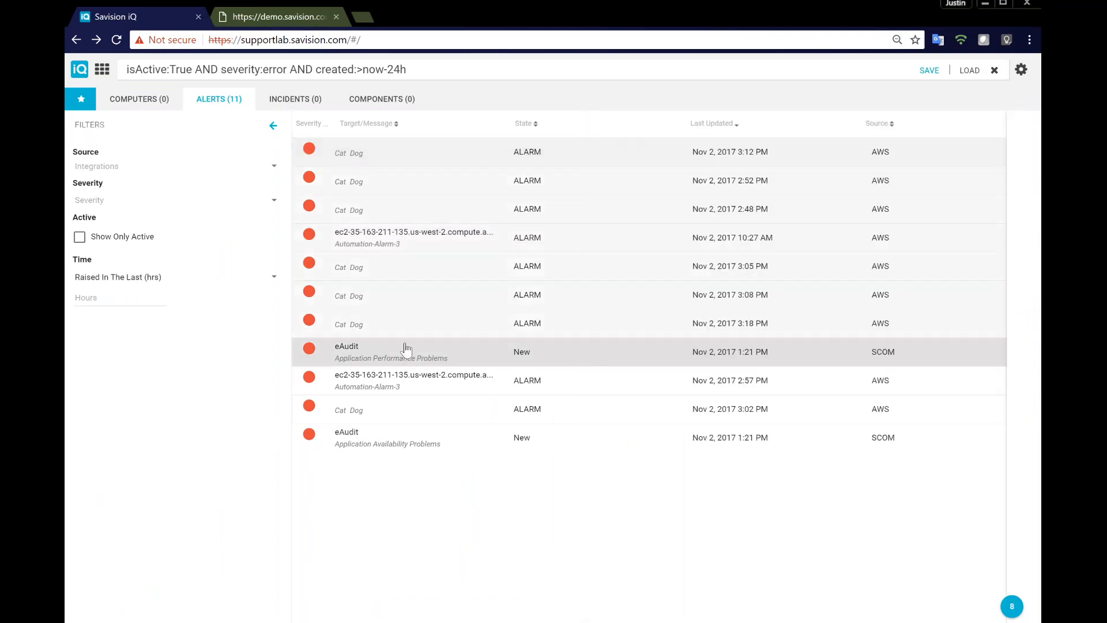
shift+click(408, 376)
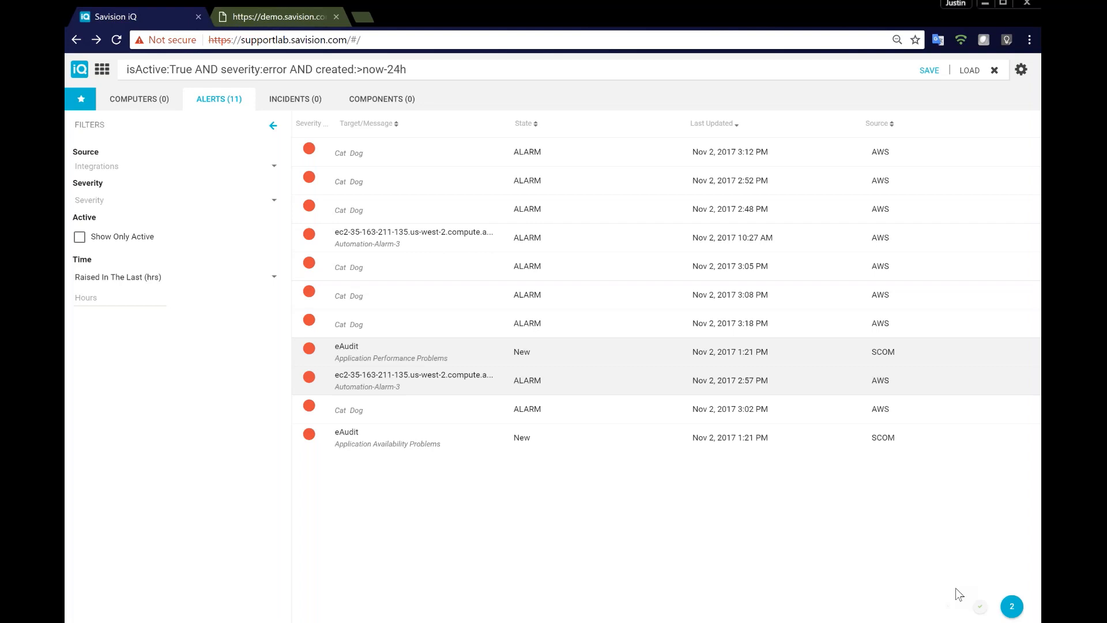
mouse_move(1019, 612)
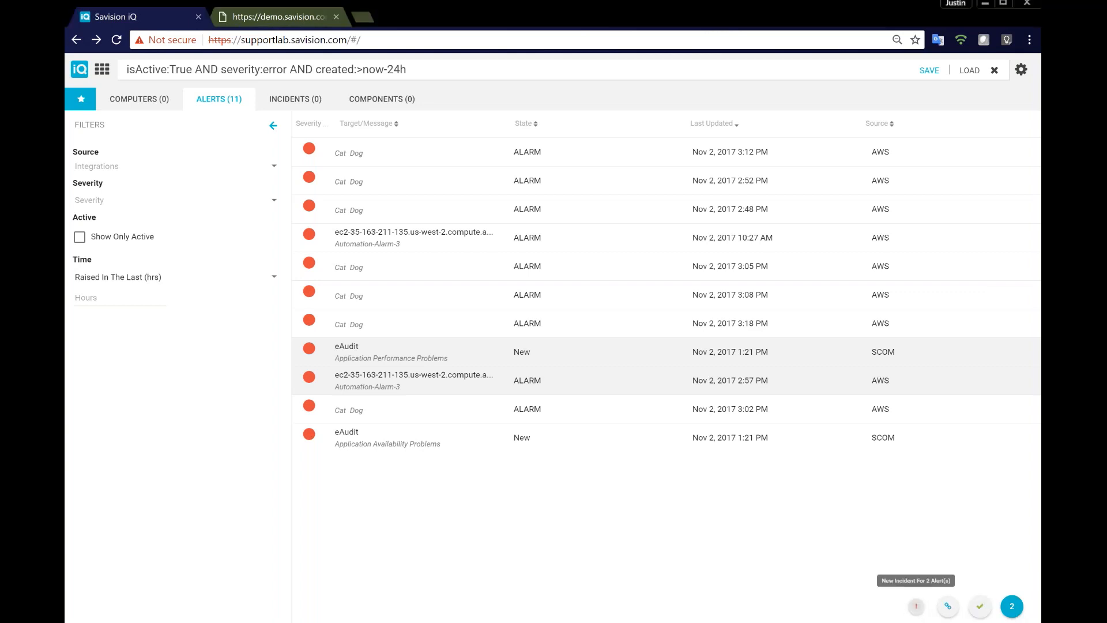
- Start a new incident for the two selected alerts with Savision ServiceNow as source and number 0000111
click(916, 605)
click(415, 351)
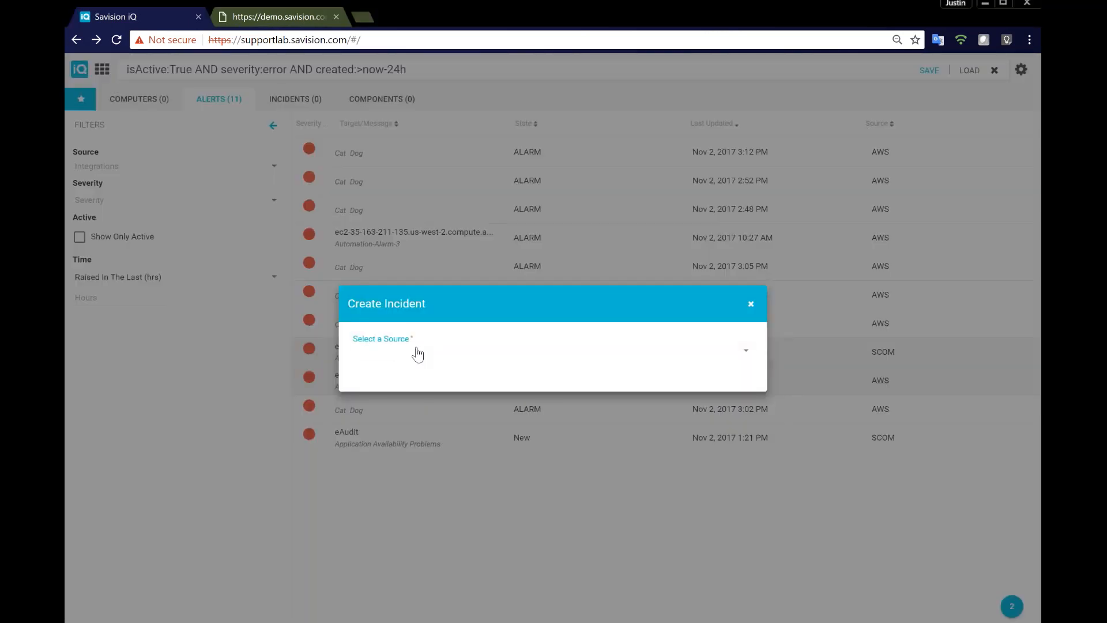
click(422, 358)
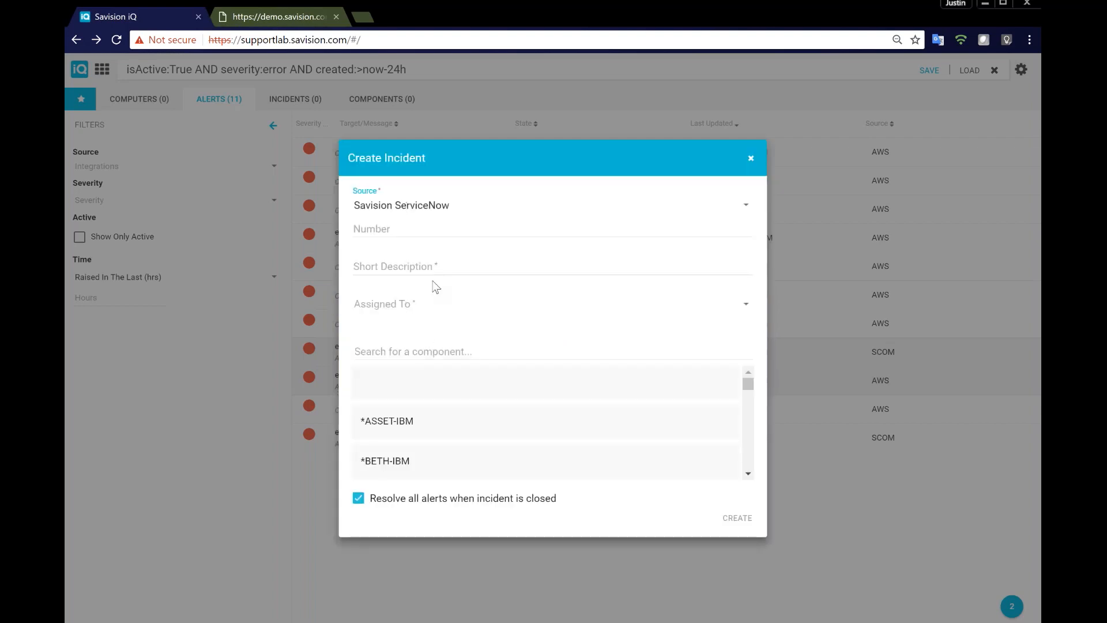
click(405, 232)
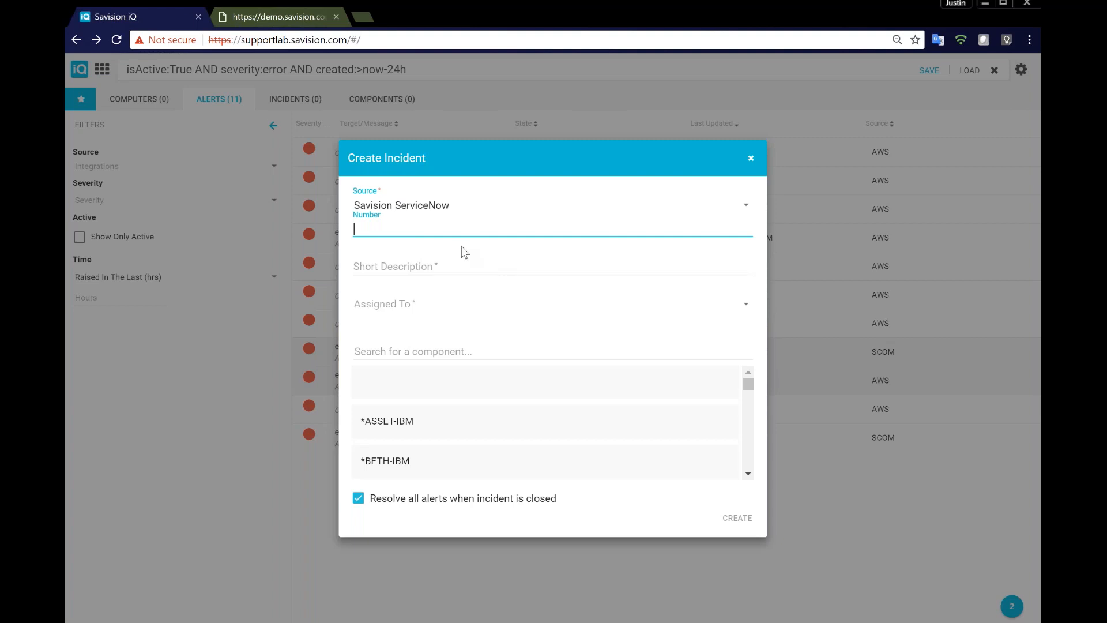
text(0000111)
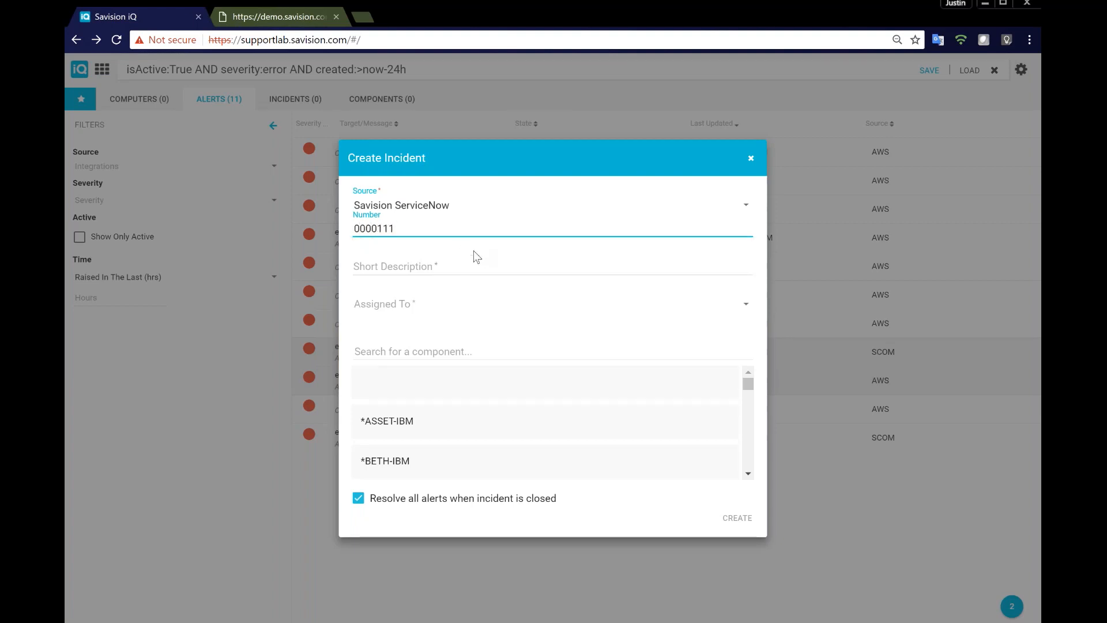
- Enter "These alert need Database Admin" as the incident's short description, correcting its misspelled words
click(444, 271)
text(These alrea)
key(BackSpace)
key(BackSpace)
text(eart n)
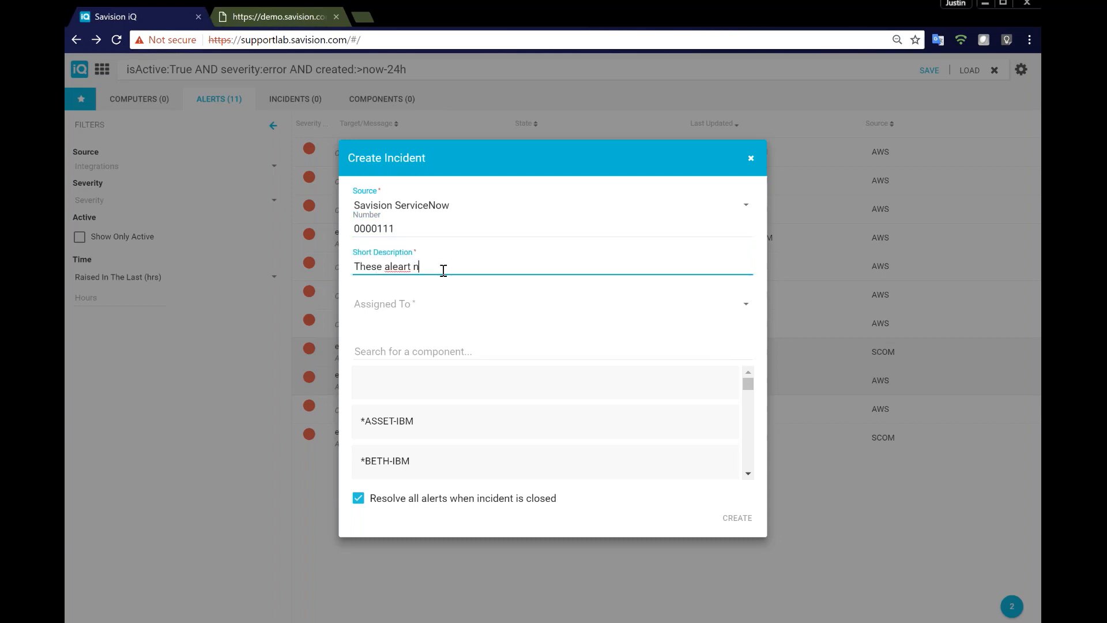
text(eed DAtabase ADmin)
key(BackSpace)
key(BackSpace)
key(BackSpace)
key(BackSpace)
text(dmin)
right_click(453, 266)
click(485, 277)
right_click(397, 269)
click(406, 280)
- Choose an assignee for the incident, look through the component list, try to create the incident, and close the form
click(417, 311)
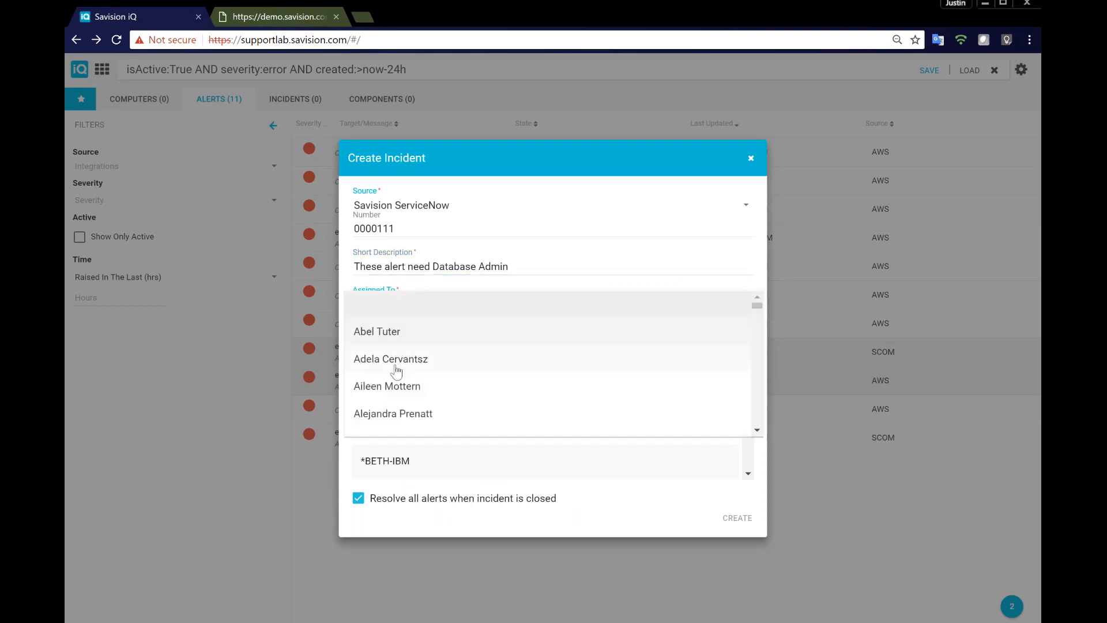
click(394, 398)
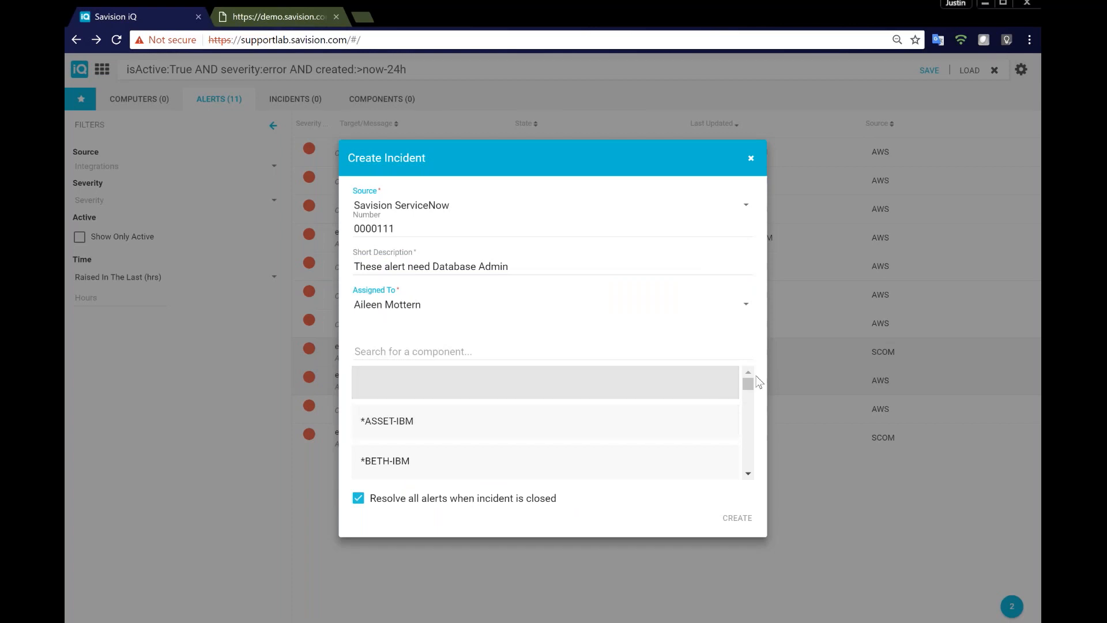
drag(747, 385, 755, 464)
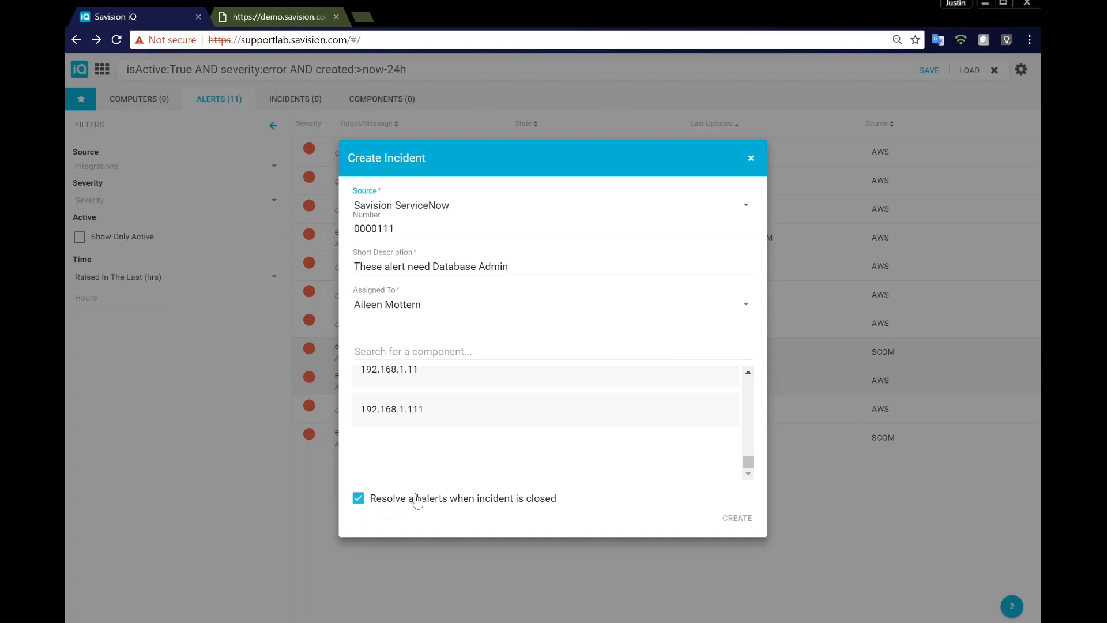
click(736, 519)
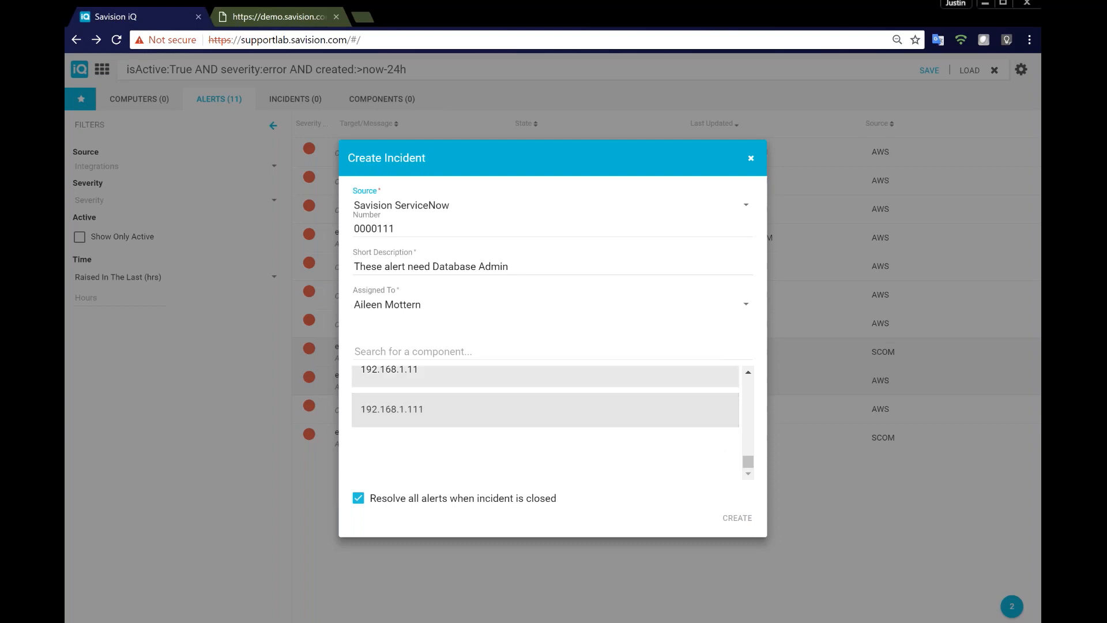
click(750, 159)
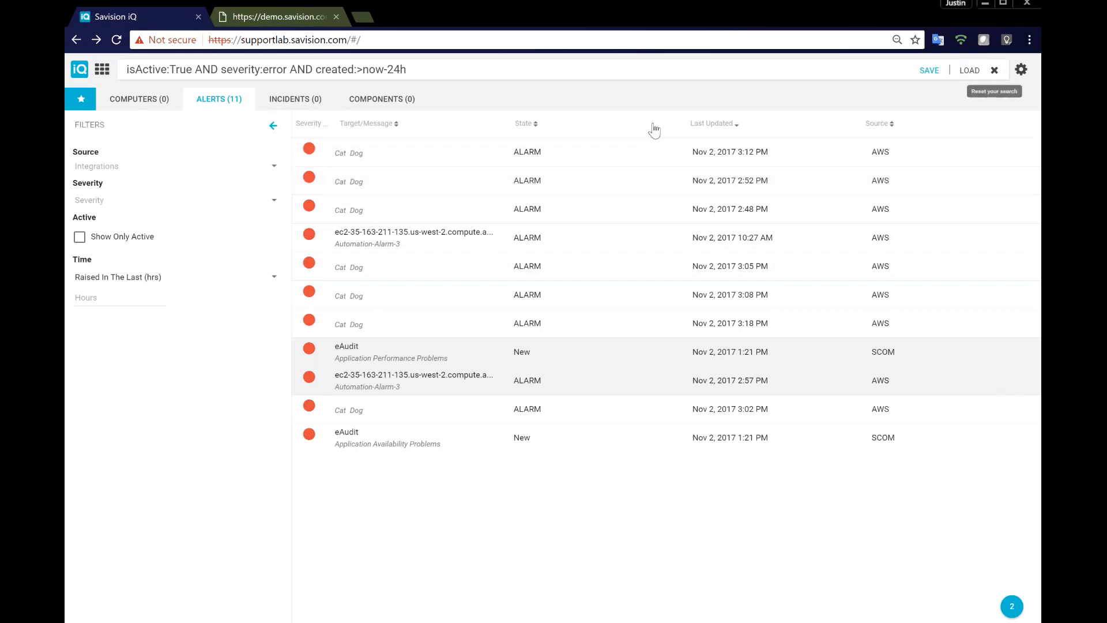
- Reset the search and examine the raw properties of incident INC0010090 in the full incidents list
click(994, 70)
click(295, 106)
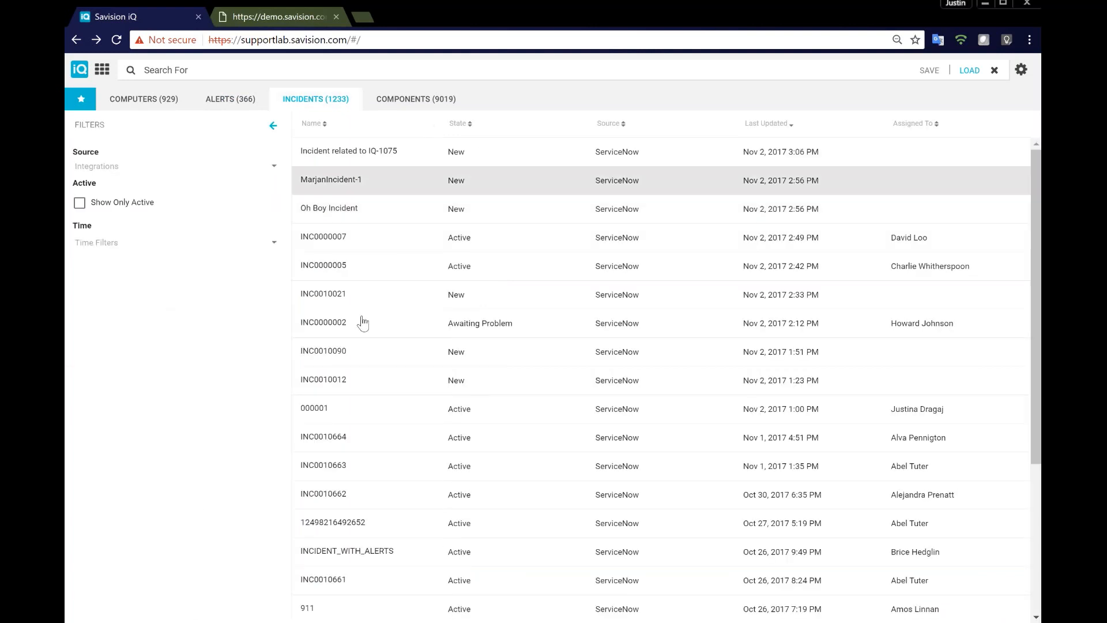
click(396, 356)
click(610, 361)
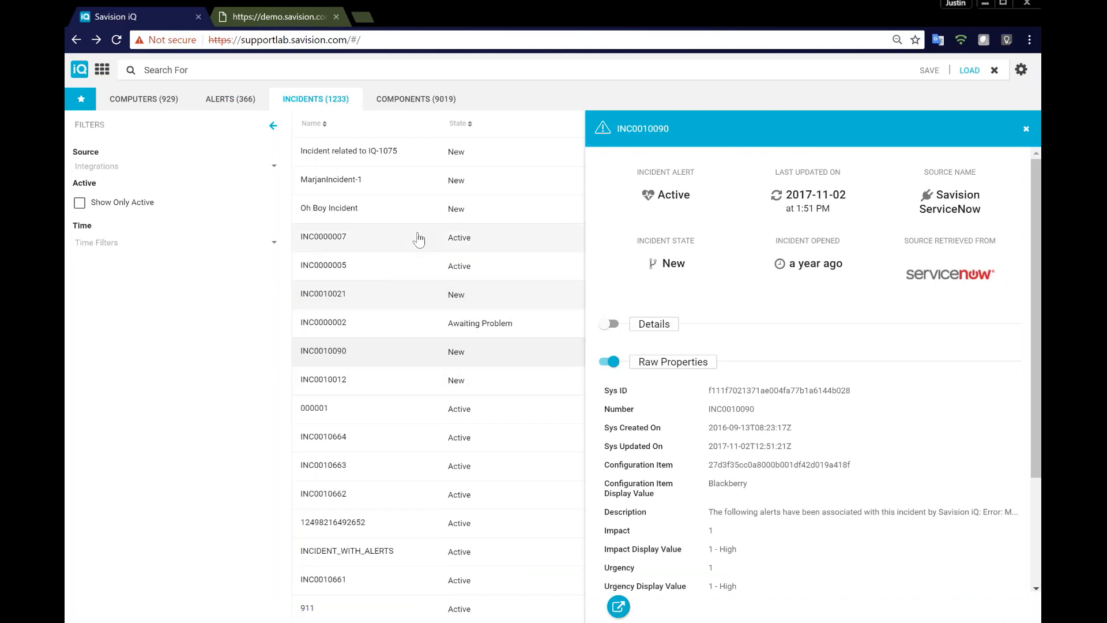
- Look over the unfiltered alerts, incidents, saved searches and computers views in turn
click(234, 104)
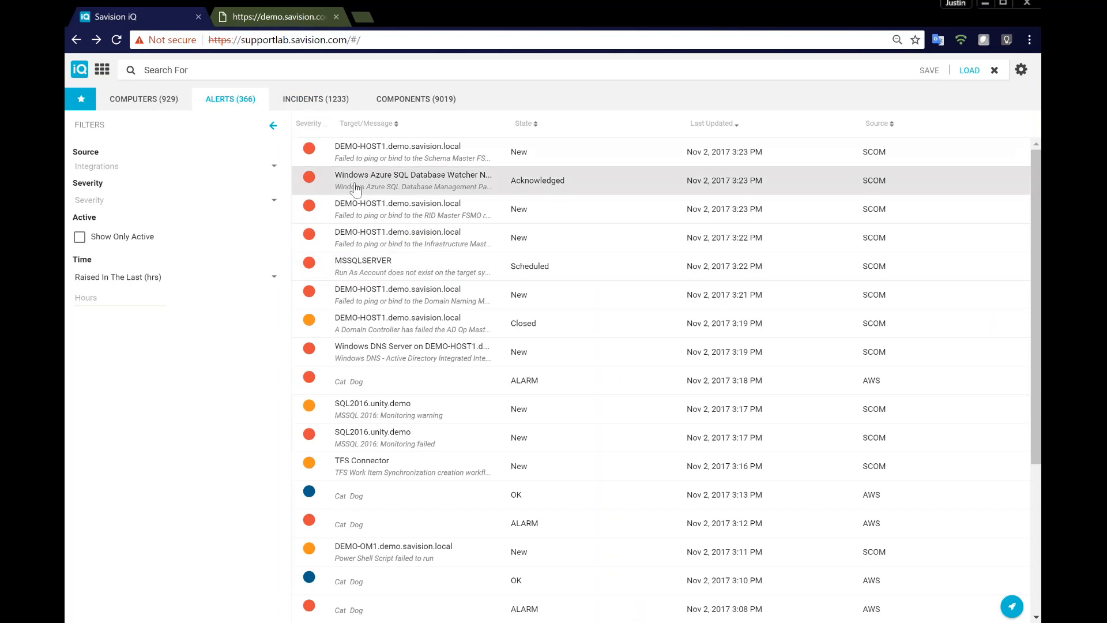
click(315, 99)
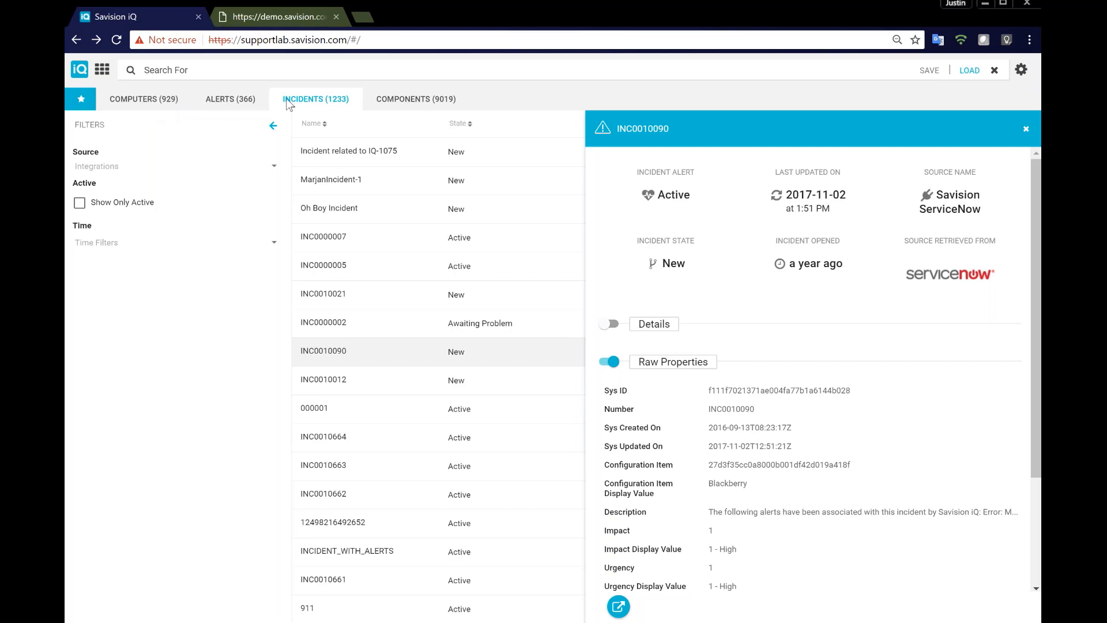
click(85, 106)
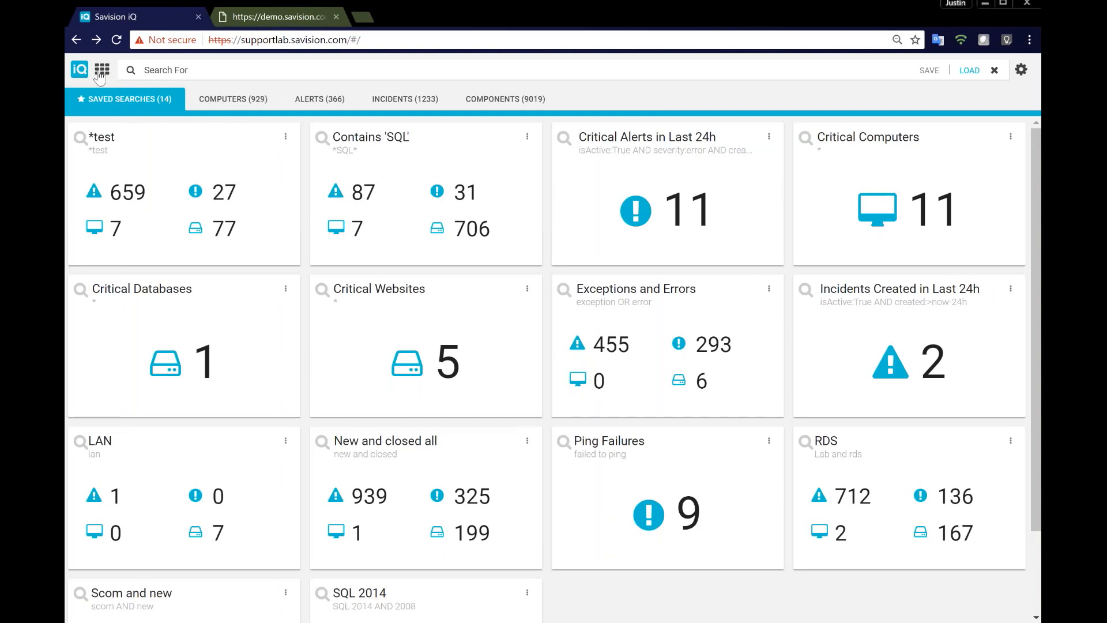
click(223, 101)
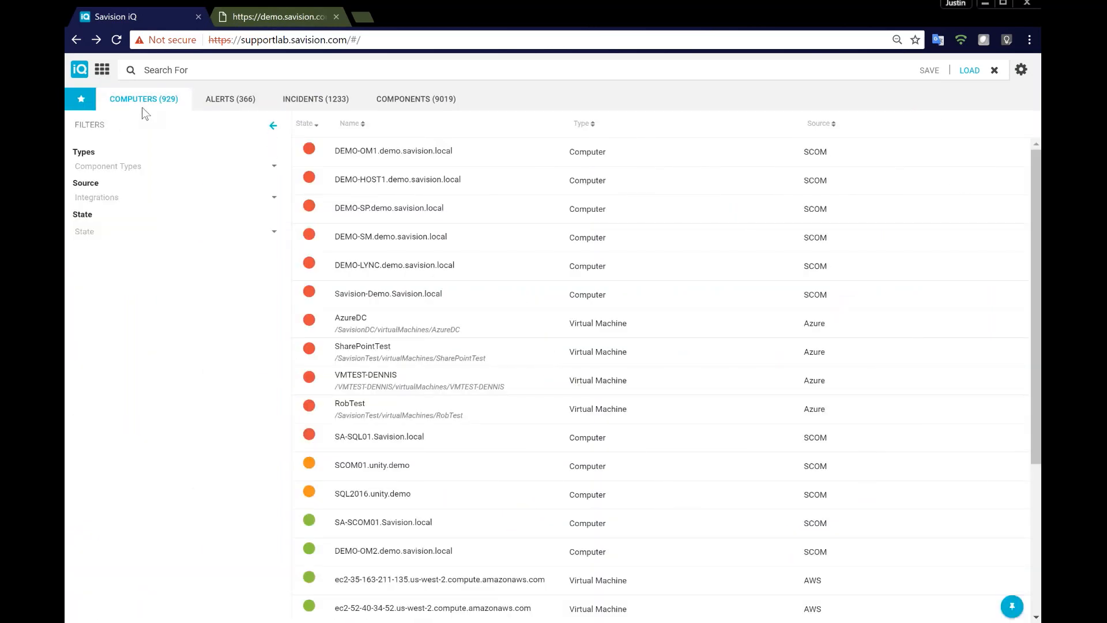
- Open the boards overview and show its boards by Incidents and by Alerts instead of Heat Map
click(102, 69)
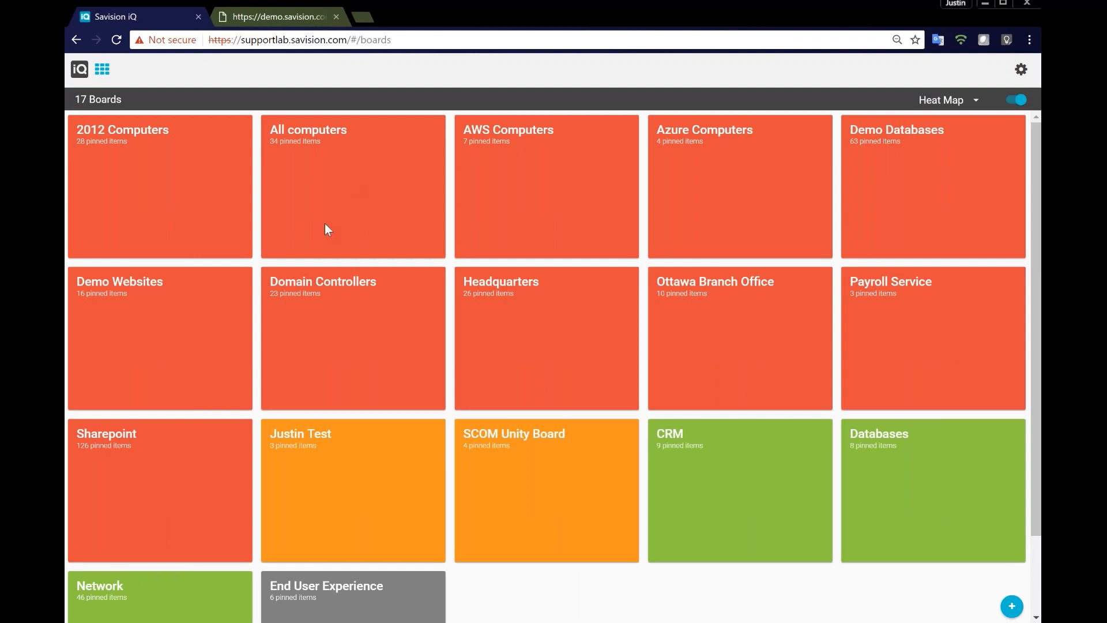
click(948, 100)
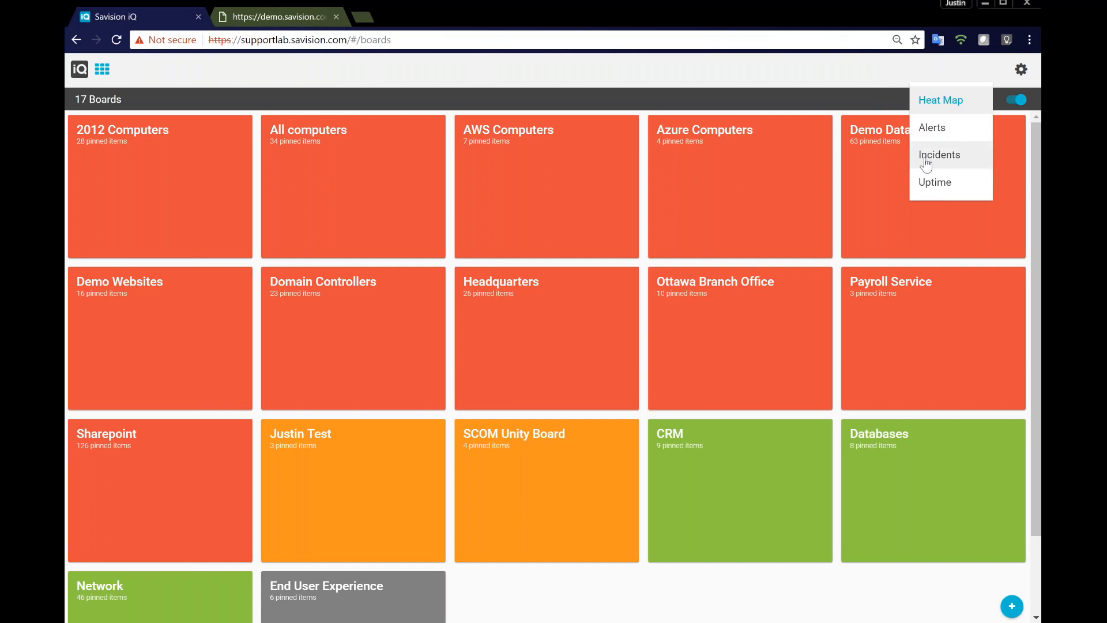
click(939, 154)
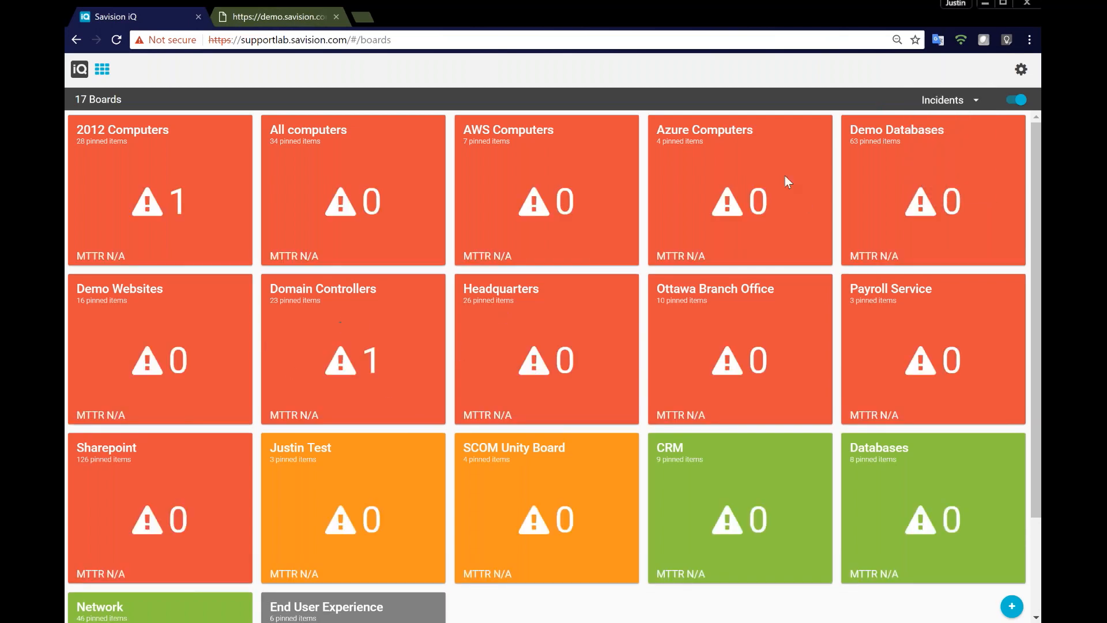
click(945, 100)
click(934, 103)
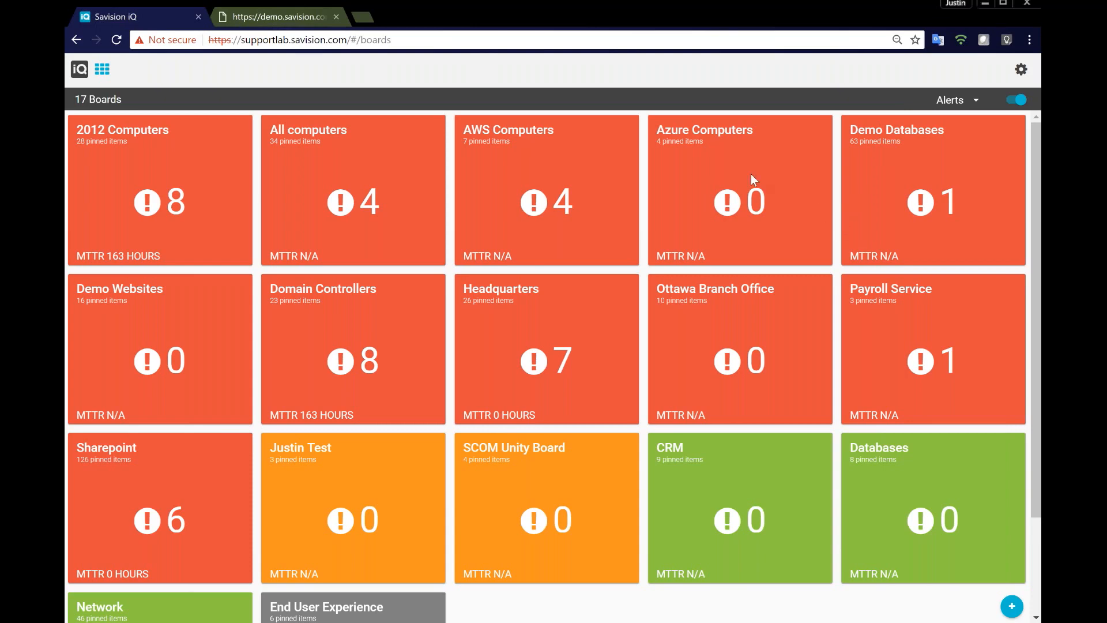
- Return to the search home and look through all the saved search tiles
click(79, 69)
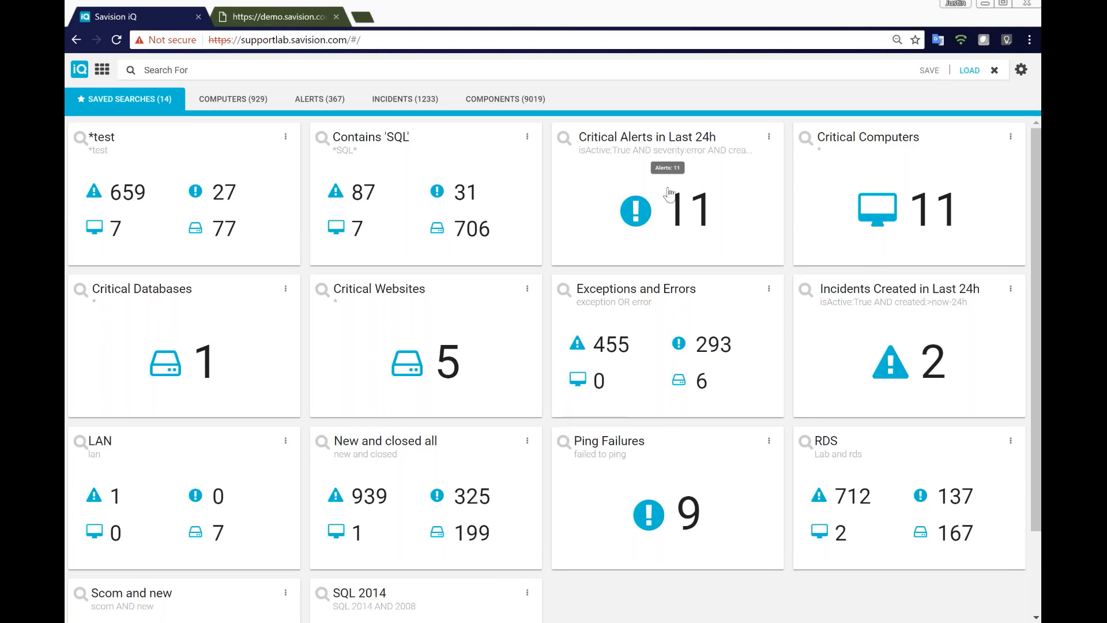
scroll(689, 277, down, 2)
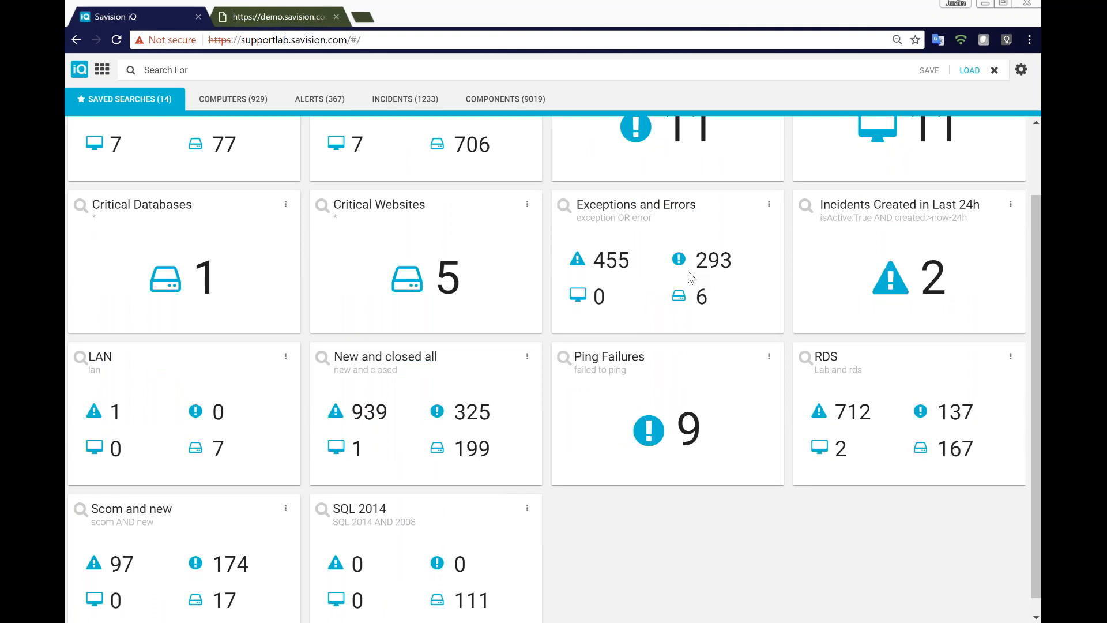
scroll(691, 278, down, 1)
scroll(674, 277, up, 3)
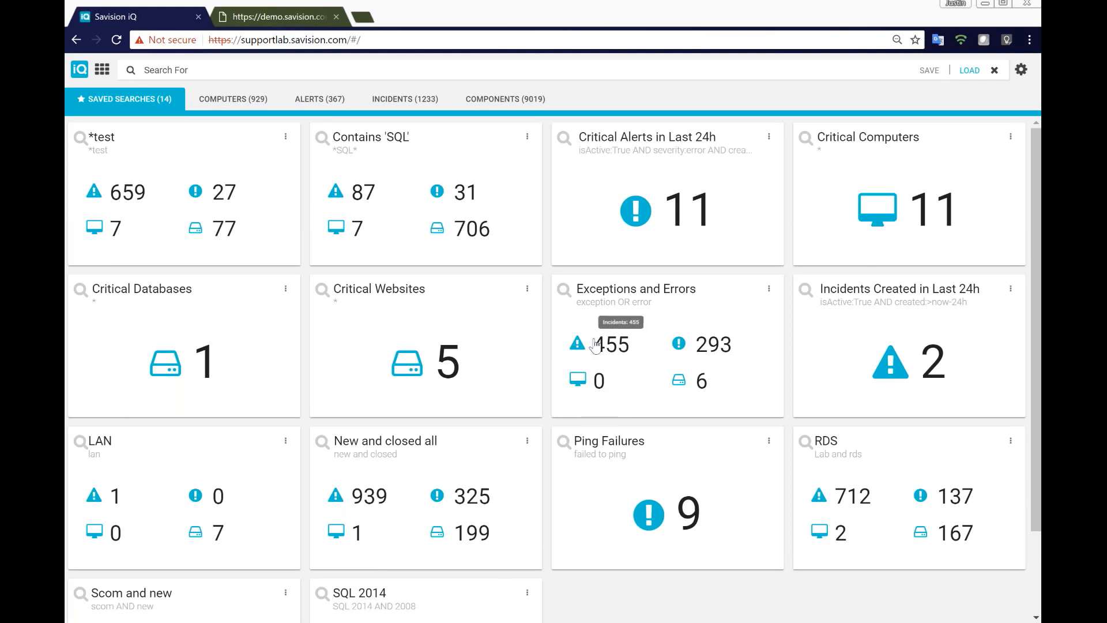
scroll(577, 345, down, 1)
scroll(577, 344, down, 2)
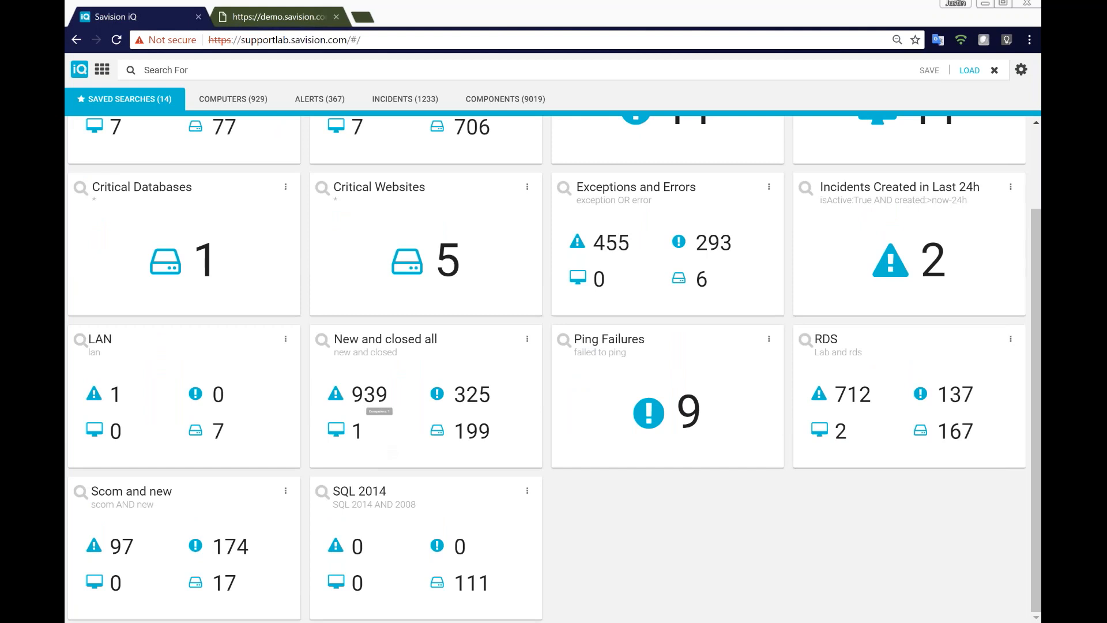
scroll(378, 460, up, 1)
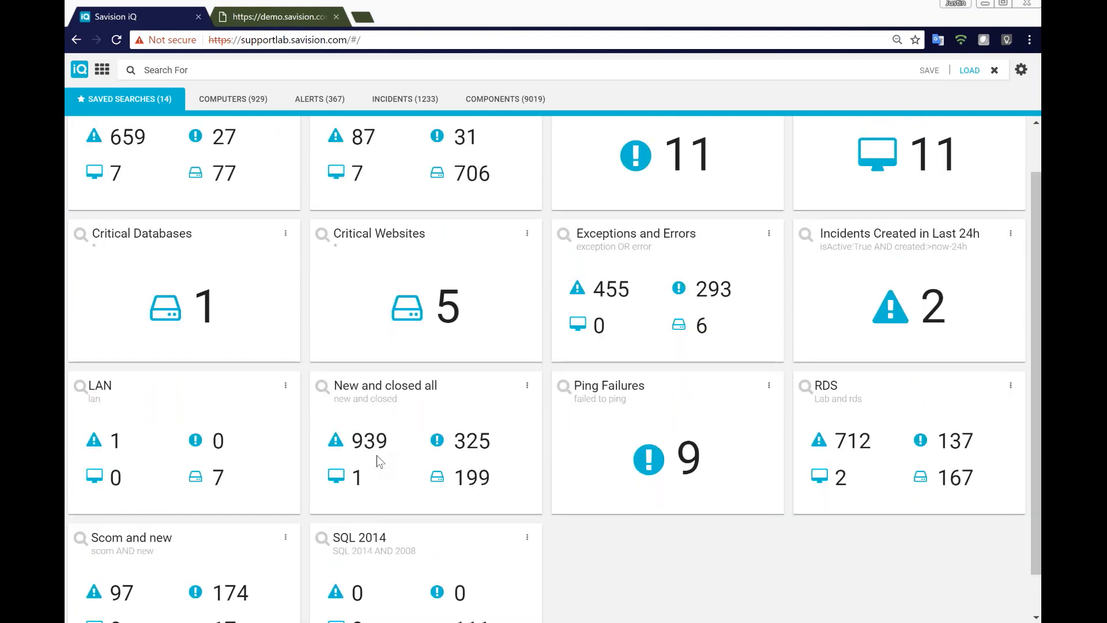
scroll(376, 455, up, 1)
- Search for "domain controller" and save the search as "Domain controllers" for all target tabs with the current filters
click(208, 71)
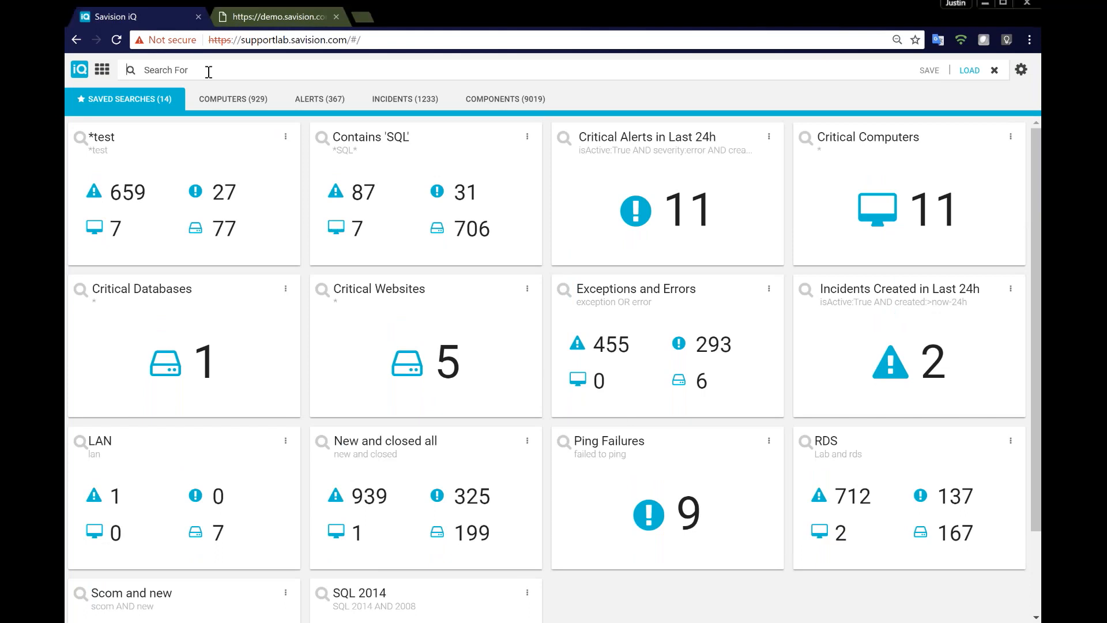
text(domain controller)
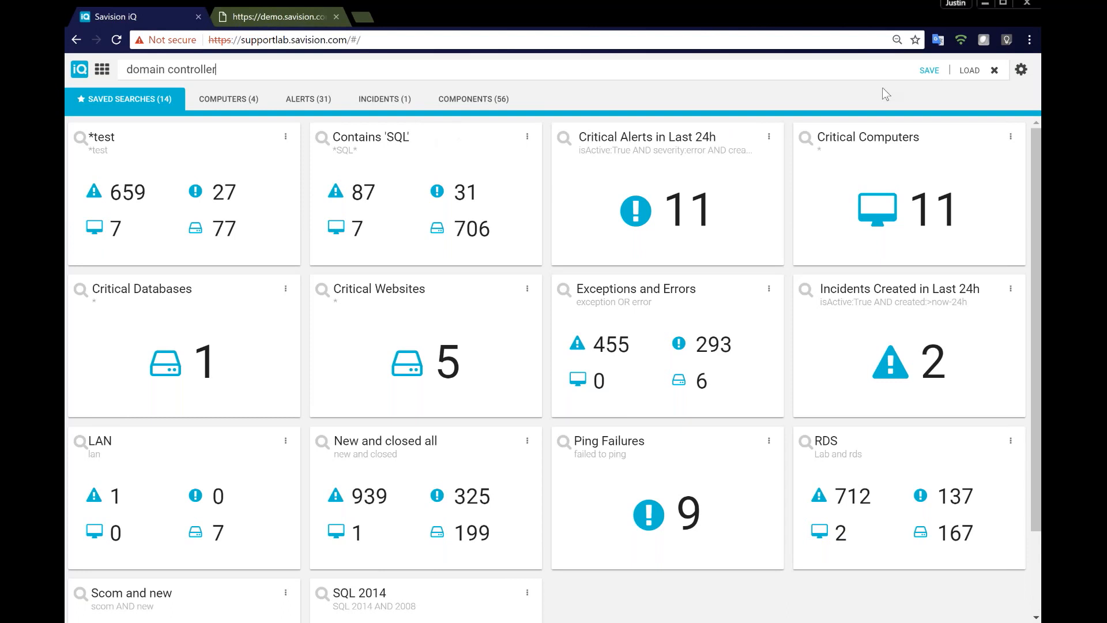
click(929, 70)
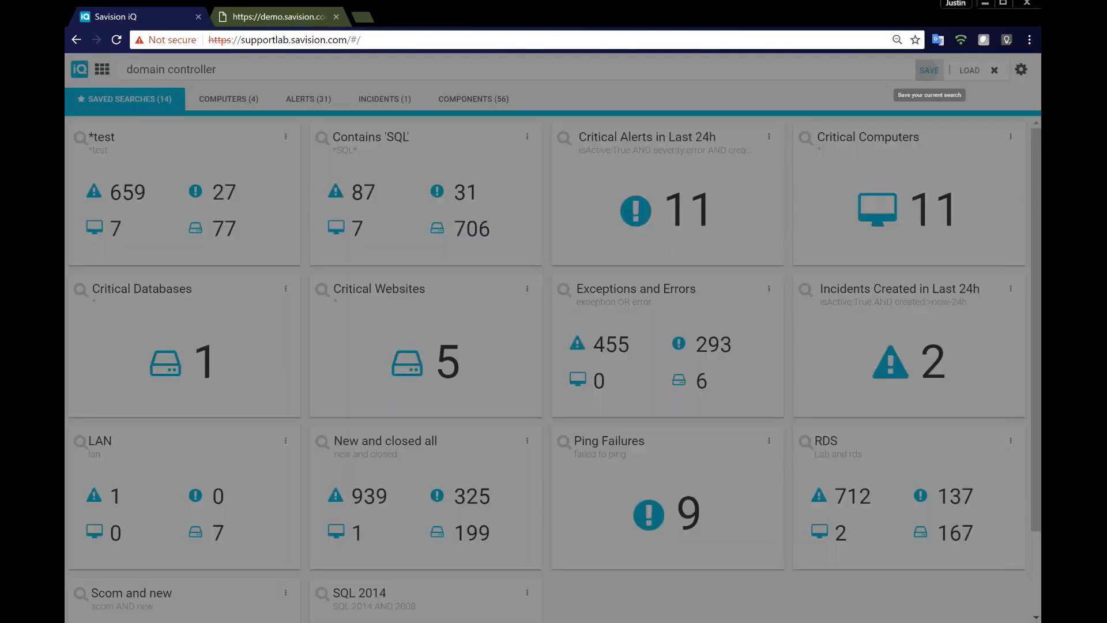
click(531, 333)
text(Domain controller)
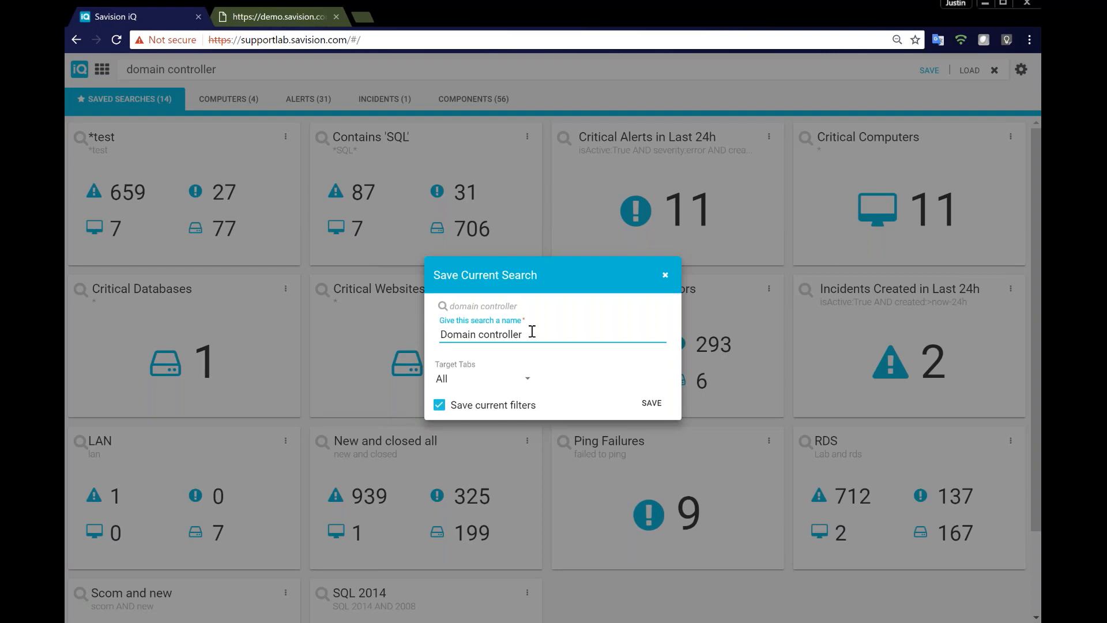
text(s)
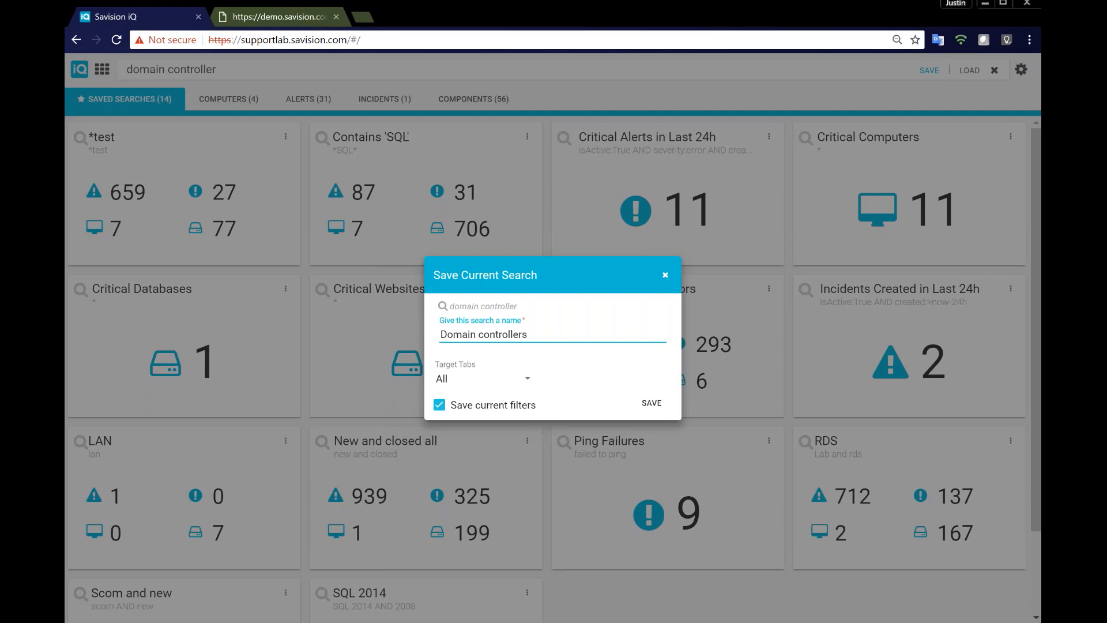
click(644, 402)
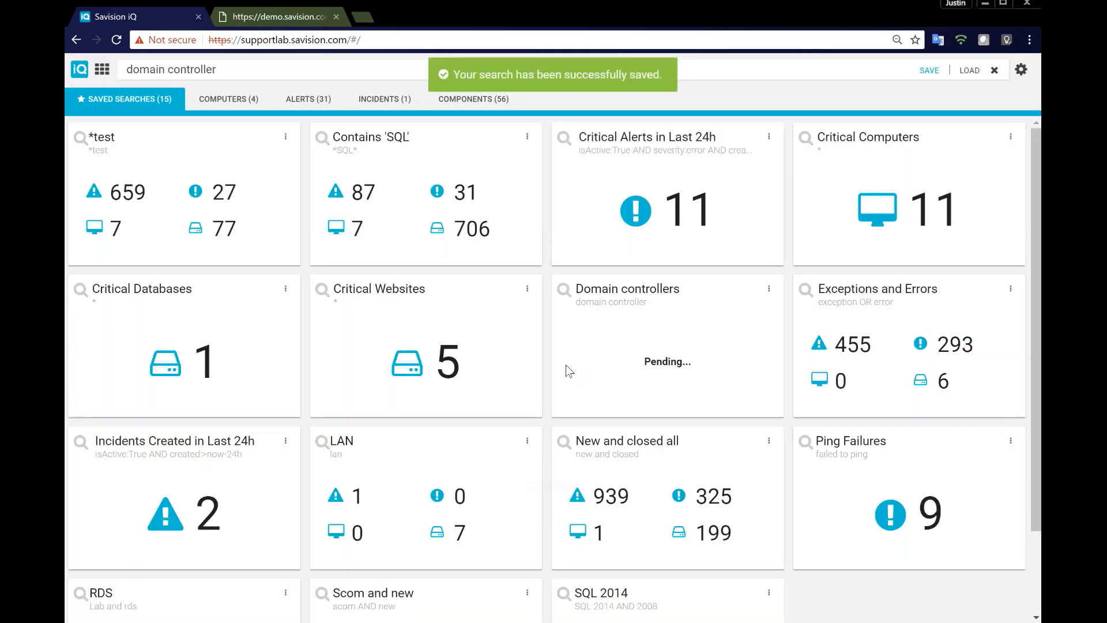
- Look over the saved searches that now include the Domain controllers tile
scroll(565, 365, down, 3)
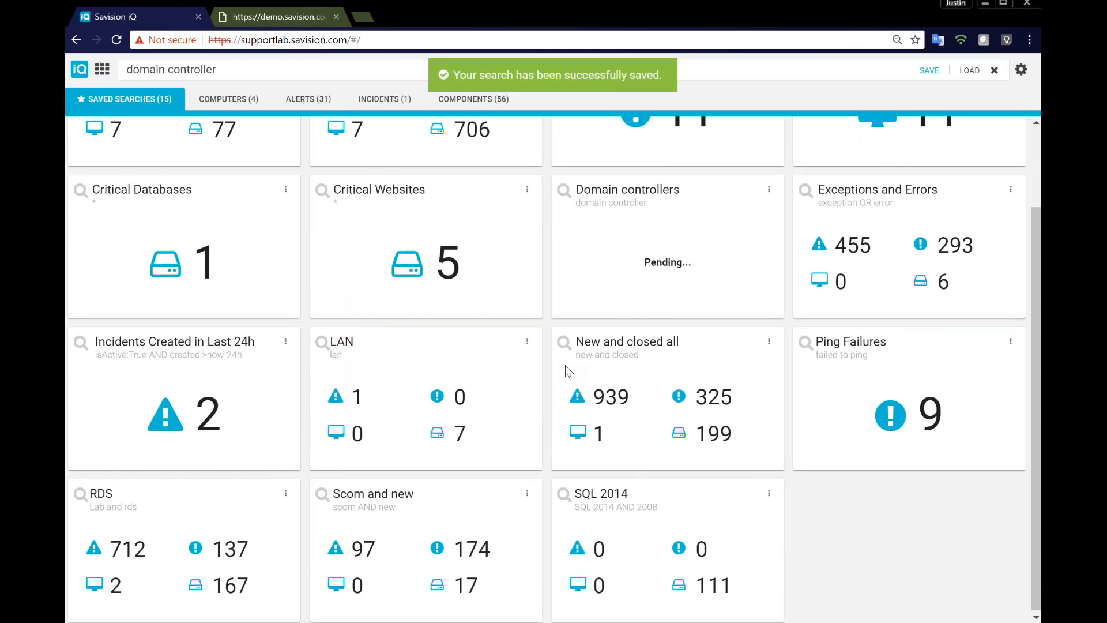
scroll(565, 364, up, 3)
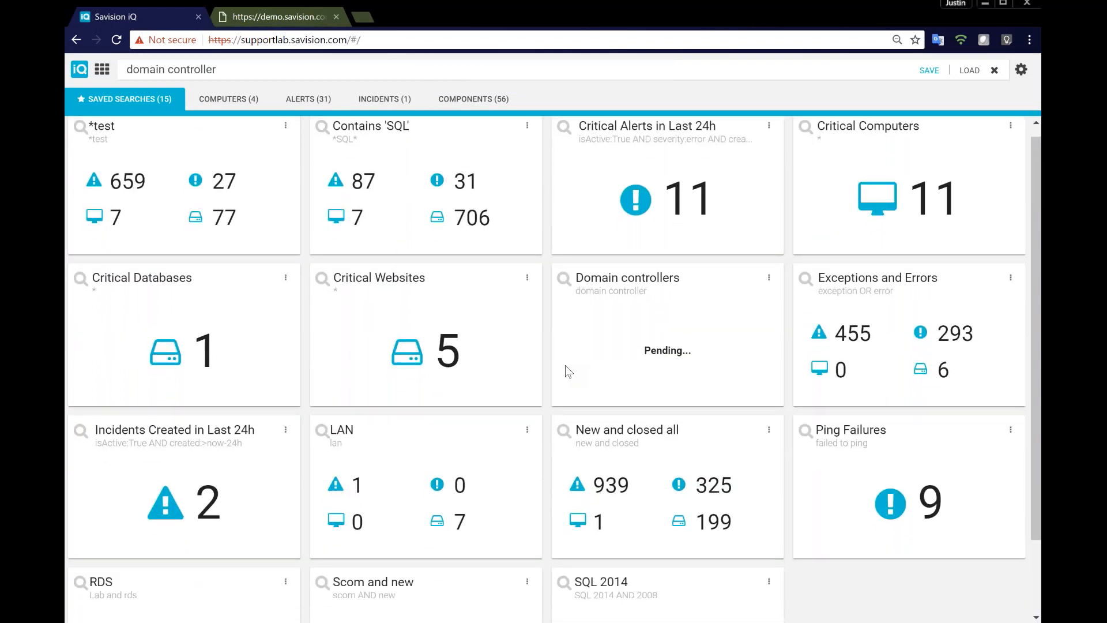
scroll(565, 371, down, 1)
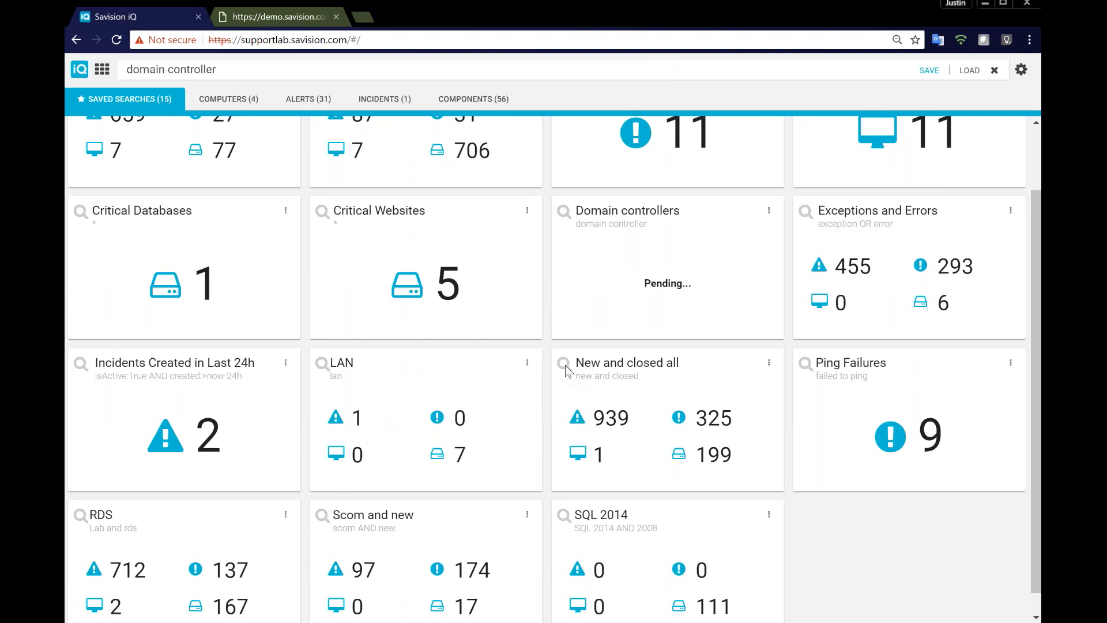
scroll(566, 371, up, 1)
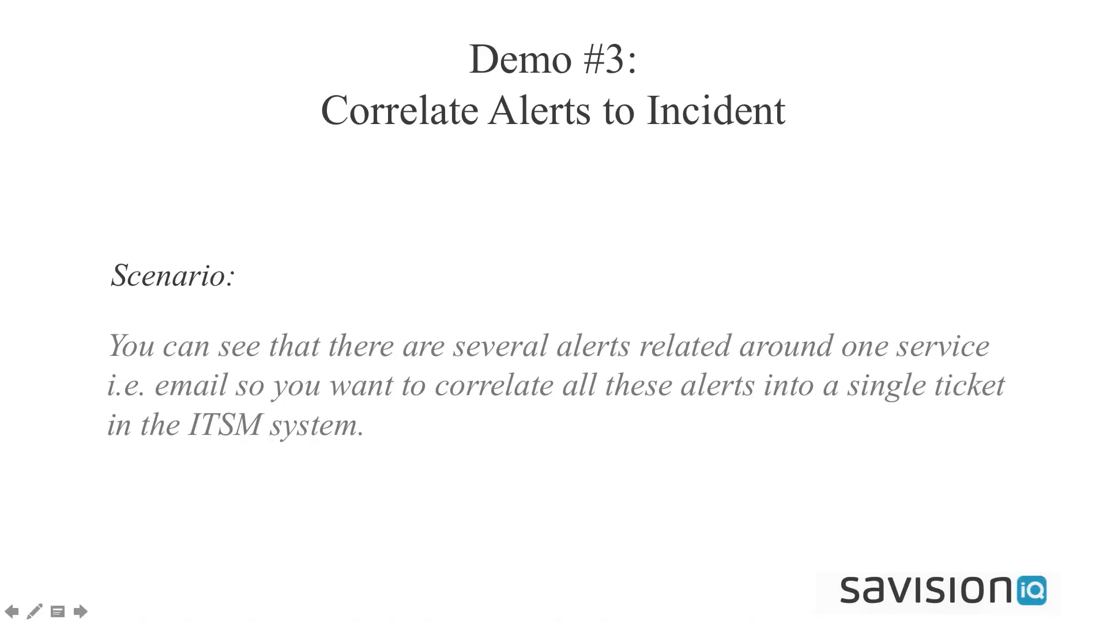
click(525, 329)
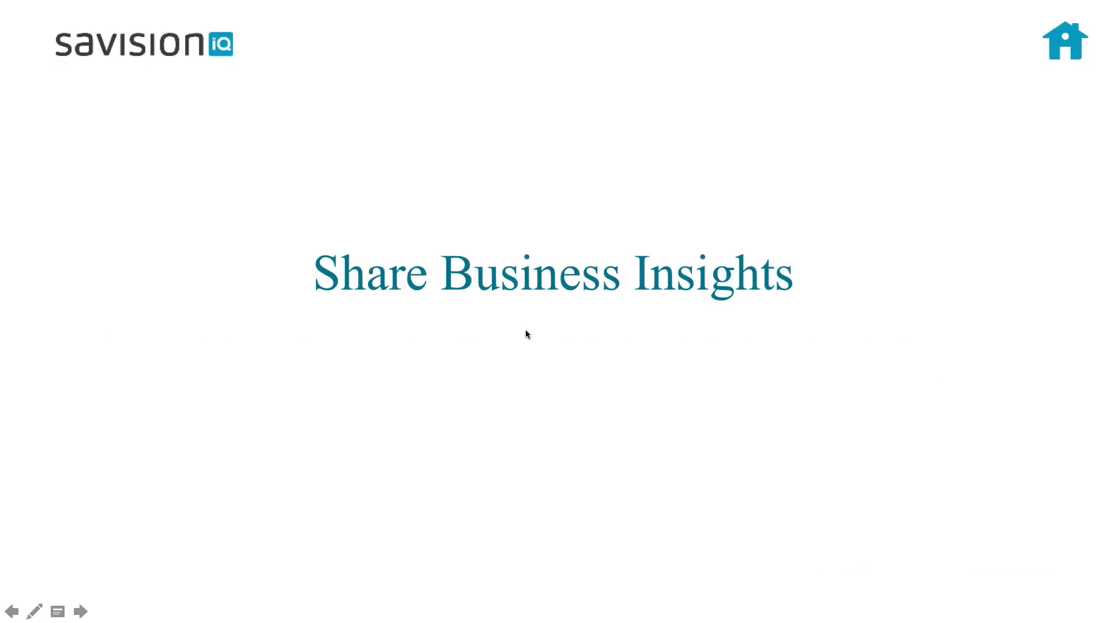
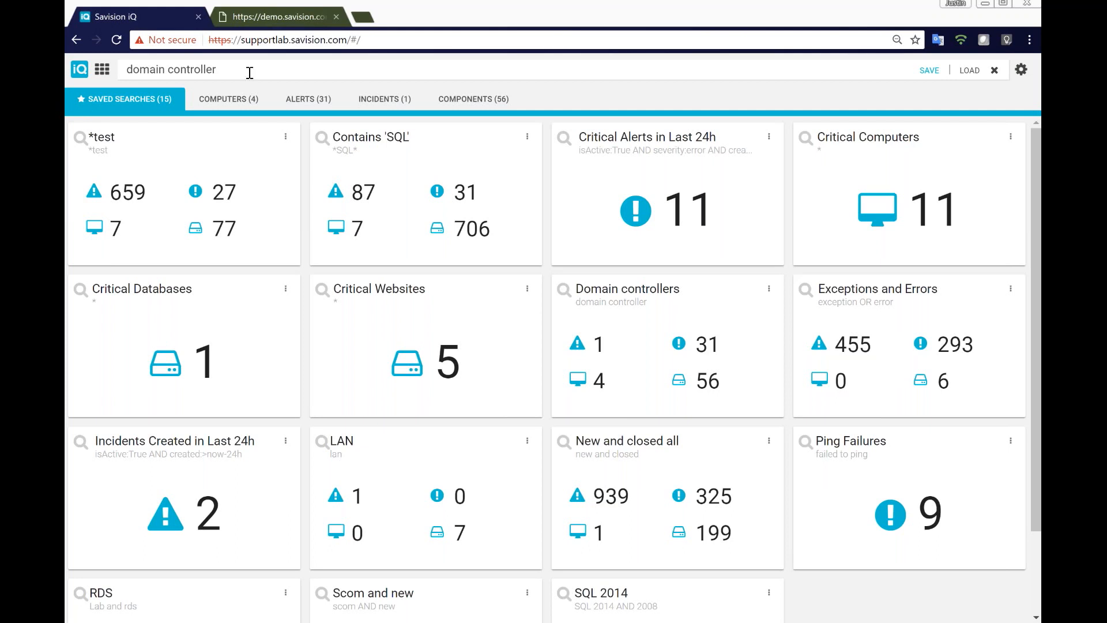
- Replace the search with "exch", list the matching components and view the details of SA-Exch - Transport
click(214, 73)
drag(213, 73, 128, 72)
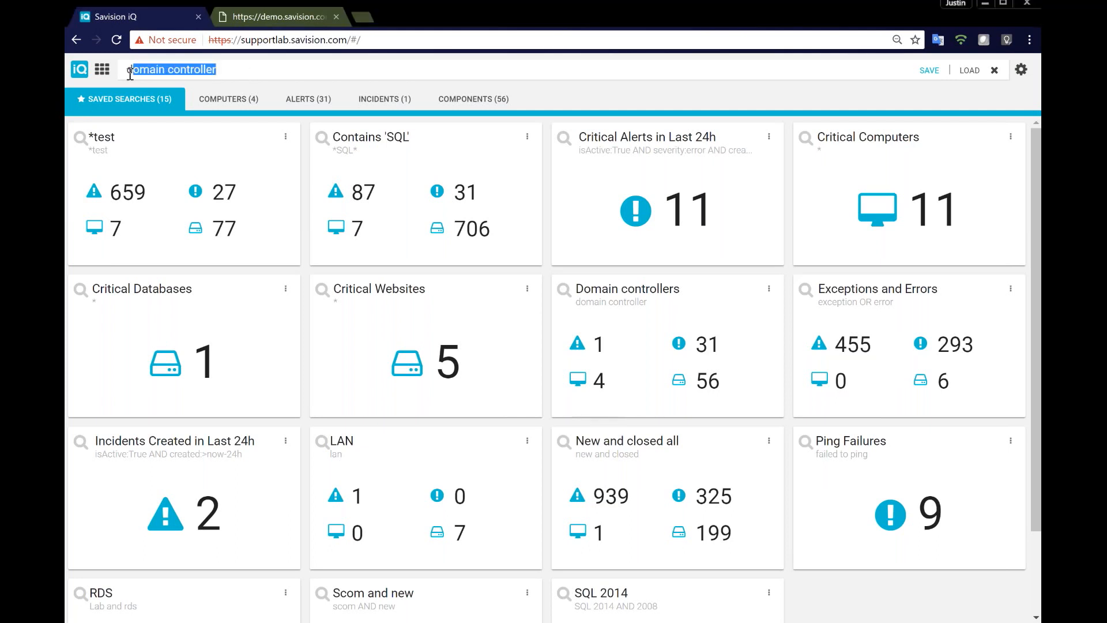
key(BackSpace)
text(exch)
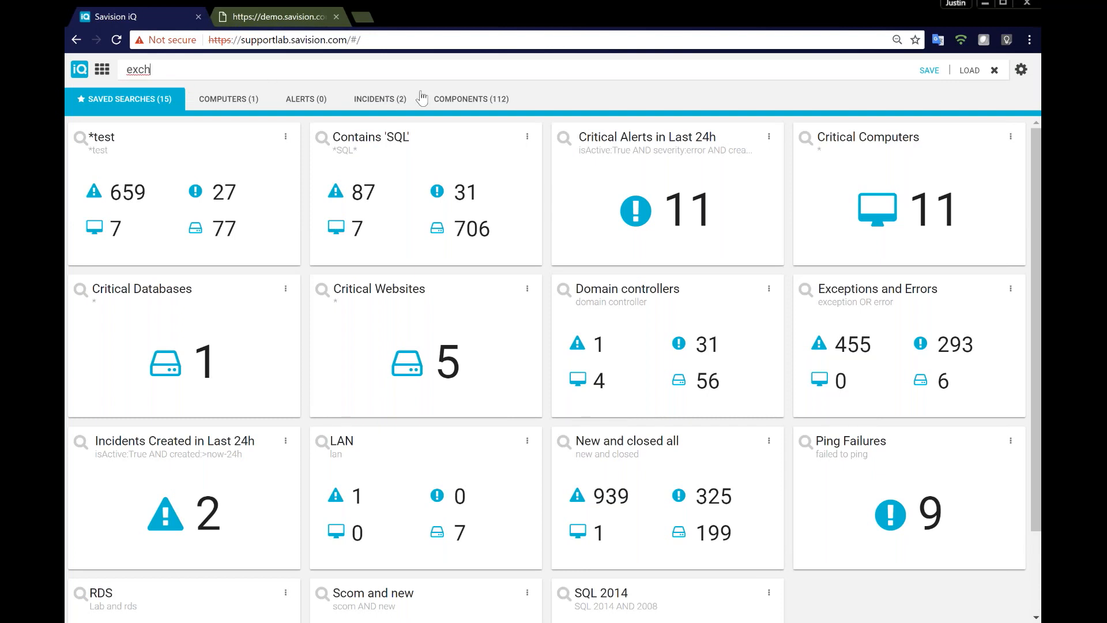
click(455, 101)
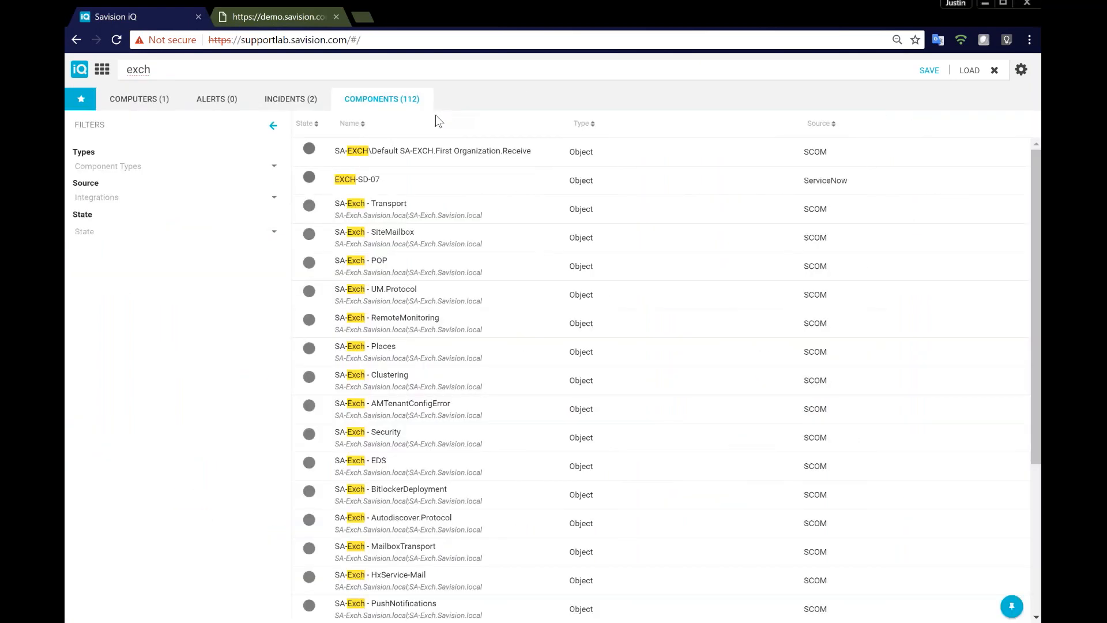
click(380, 215)
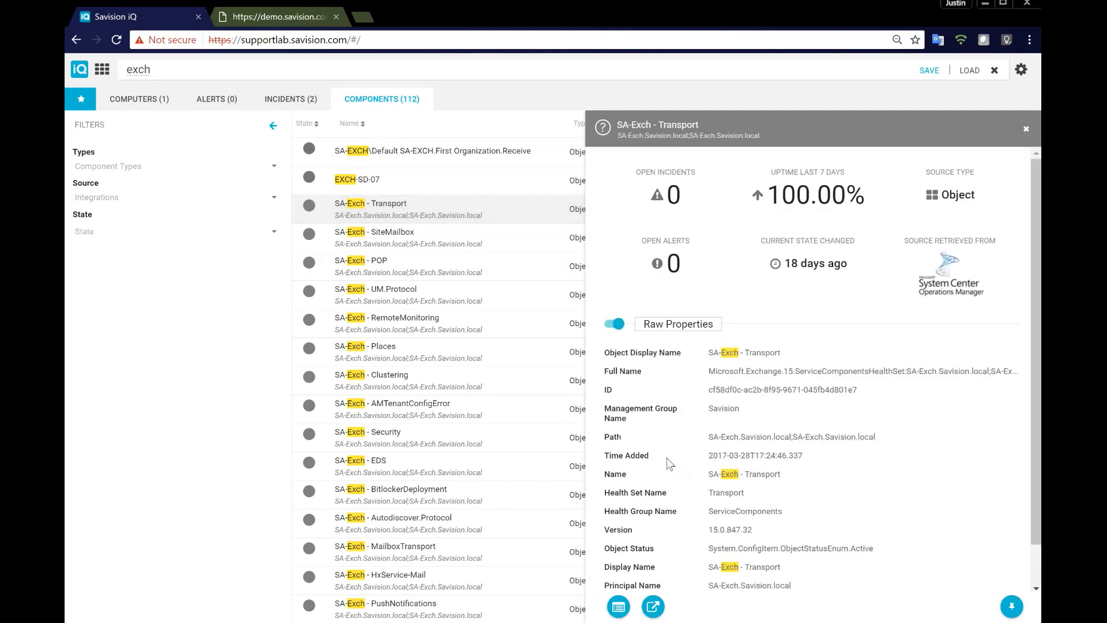
- Search the components for "sql AND 2012" and then for "network adapters"
double_click(248, 71)
text(sql AND 2012)
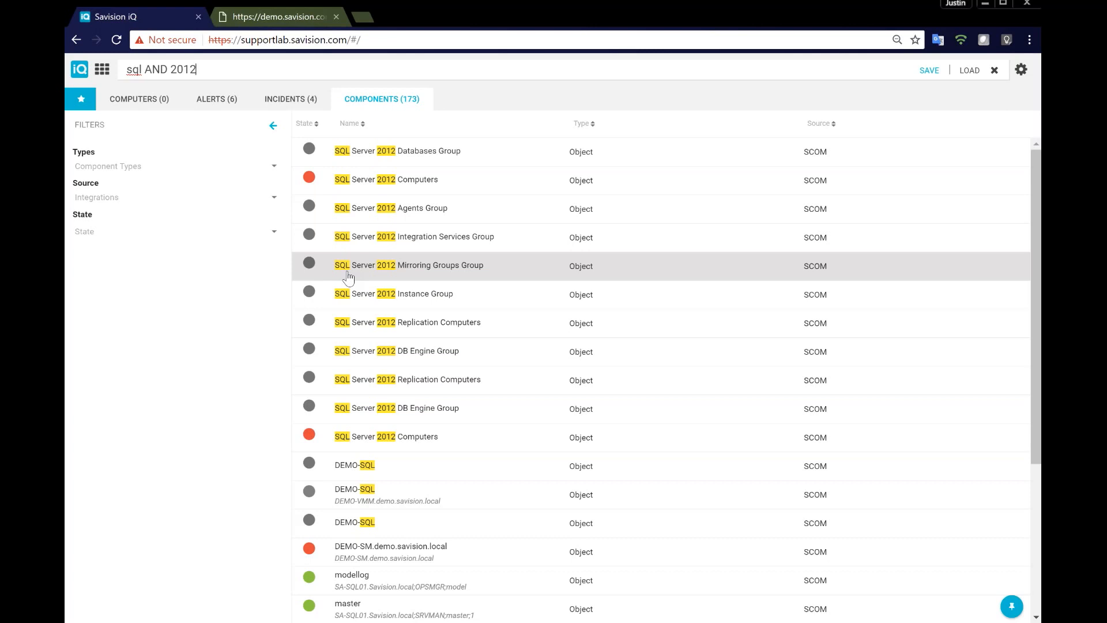
triple_click(215, 70)
text(netw)
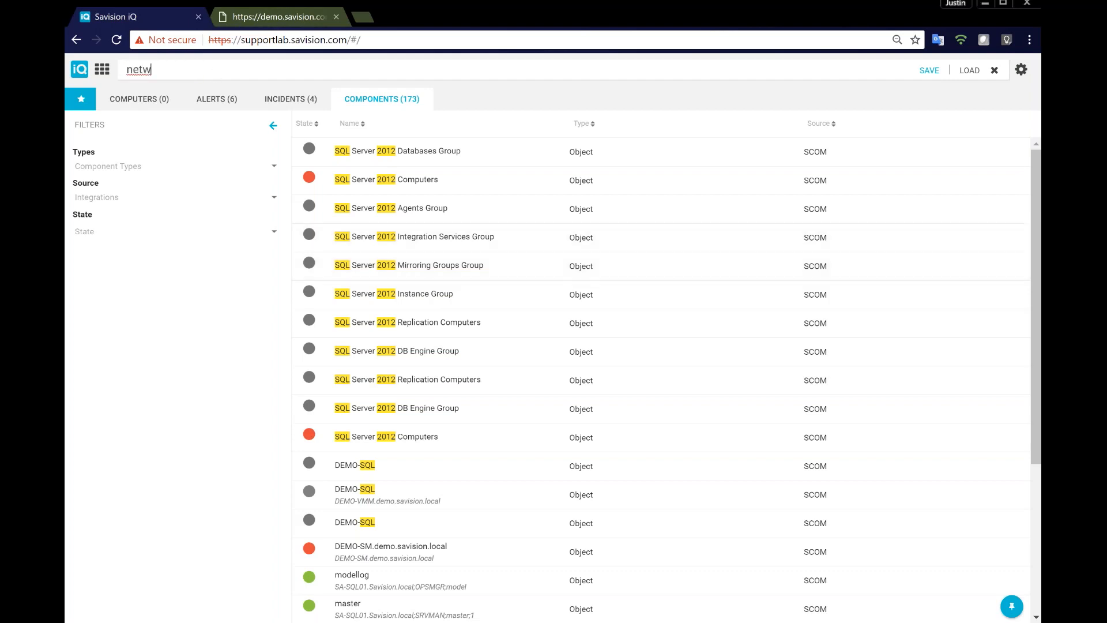
text(ork adapters)
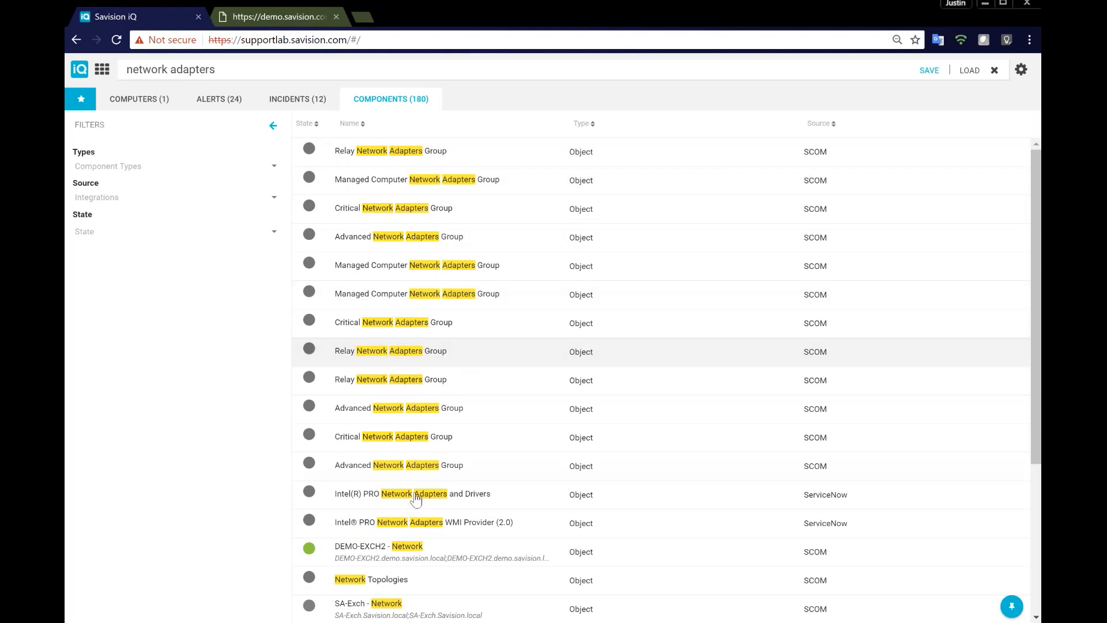
- Start pinning the DEMO-EXCH2 - Network component and filter the existing boards by "exchange" to look for a matching one
click(413, 551)
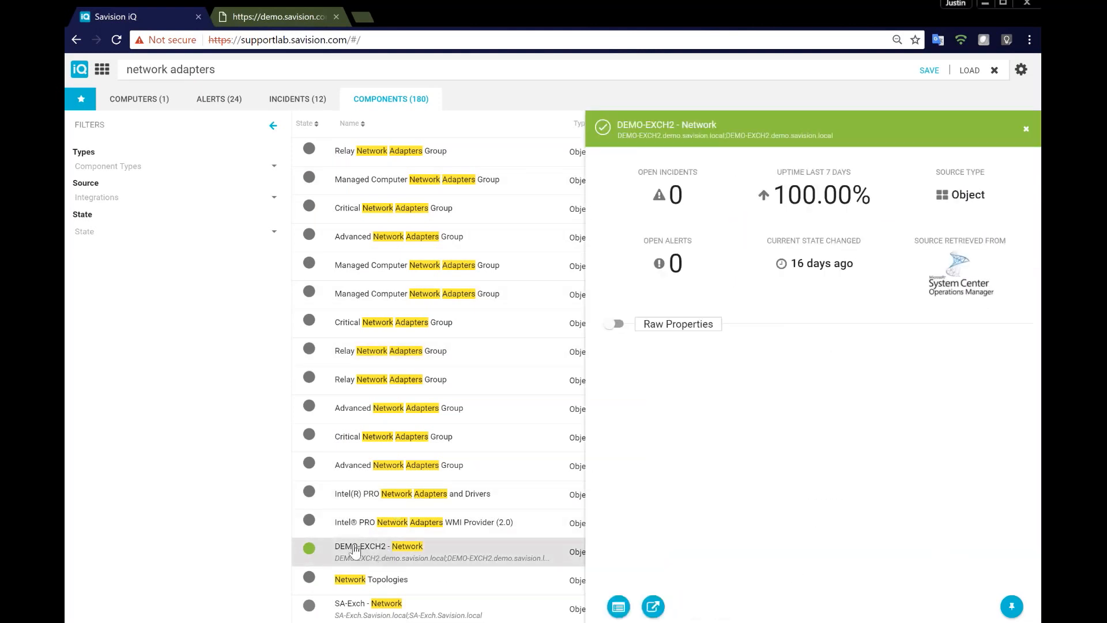
click(1011, 606)
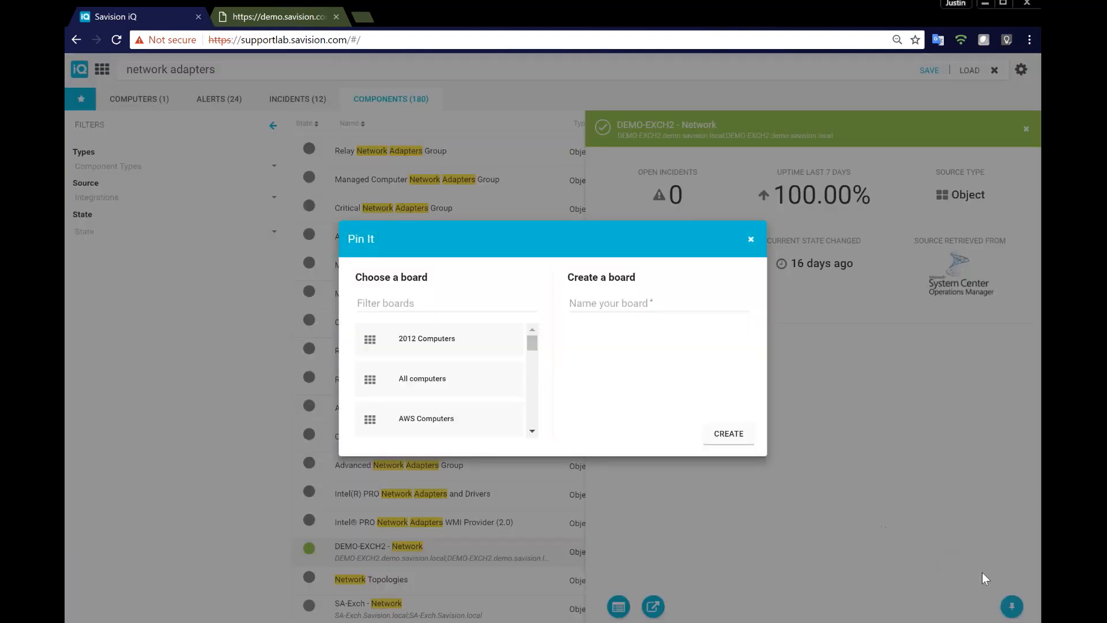
click(462, 305)
text(excahnge)
key(BackSpace)
key(BackSpace)
key(BackSpace)
key(BackSpace)
key(BackSpace)
text(h)
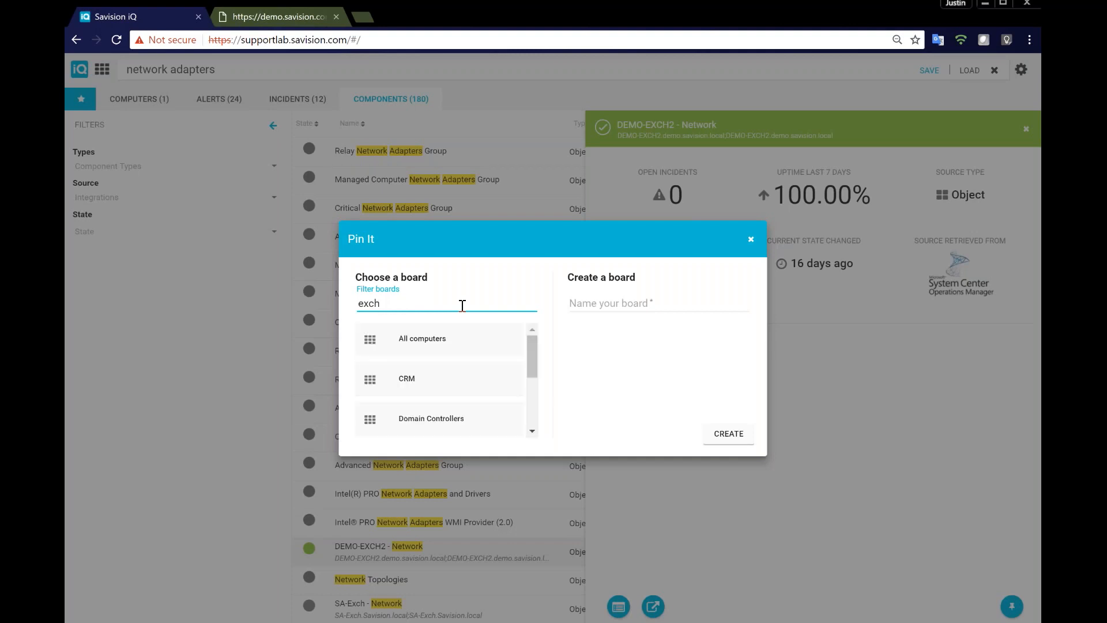
text(ange)
drag(533, 369, 534, 424)
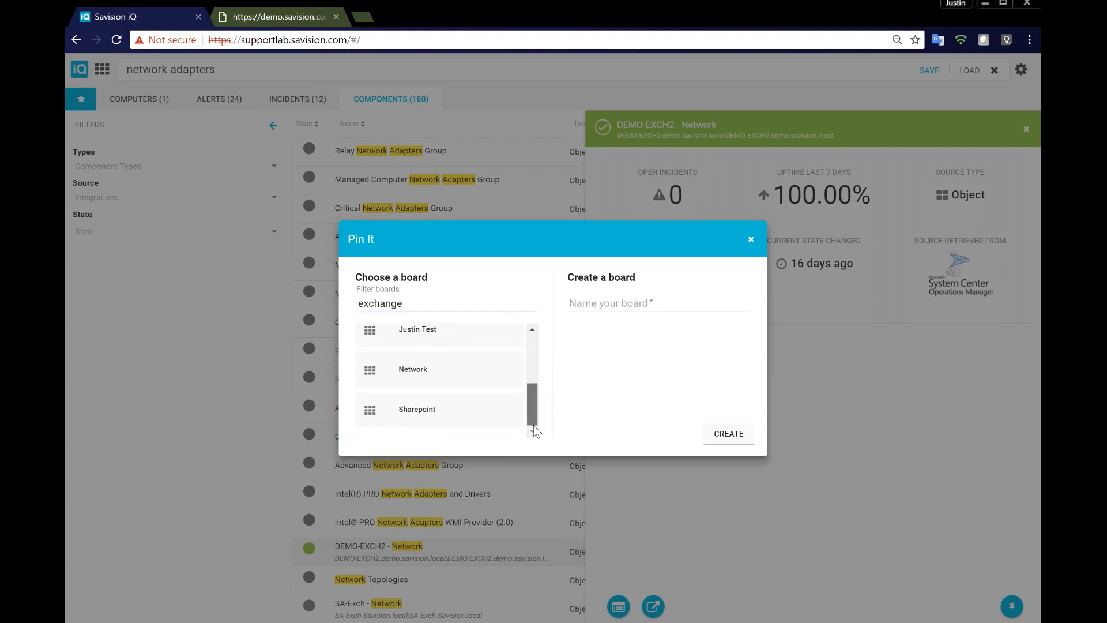
- Create a new board named "Exchange" for the pinned component and locate it in the boards overview
click(596, 310)
text(Excah)
text(ng)
key(BackSpace)
key(BackSpace)
key(BackSpace)
key(BackSpace)
text(hange)
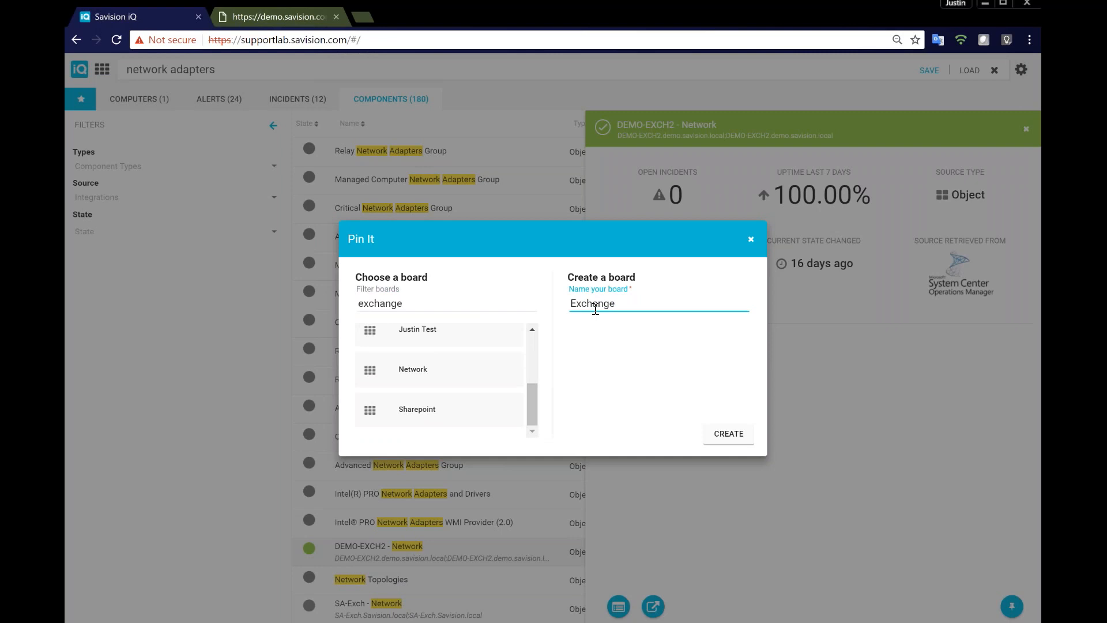
click(728, 435)
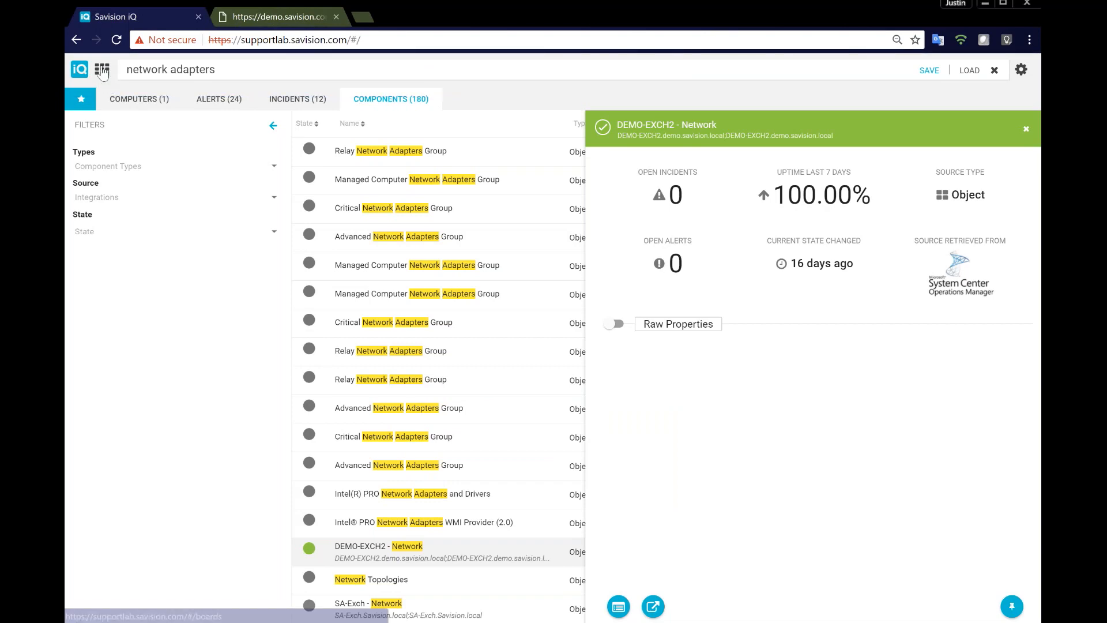
click(102, 69)
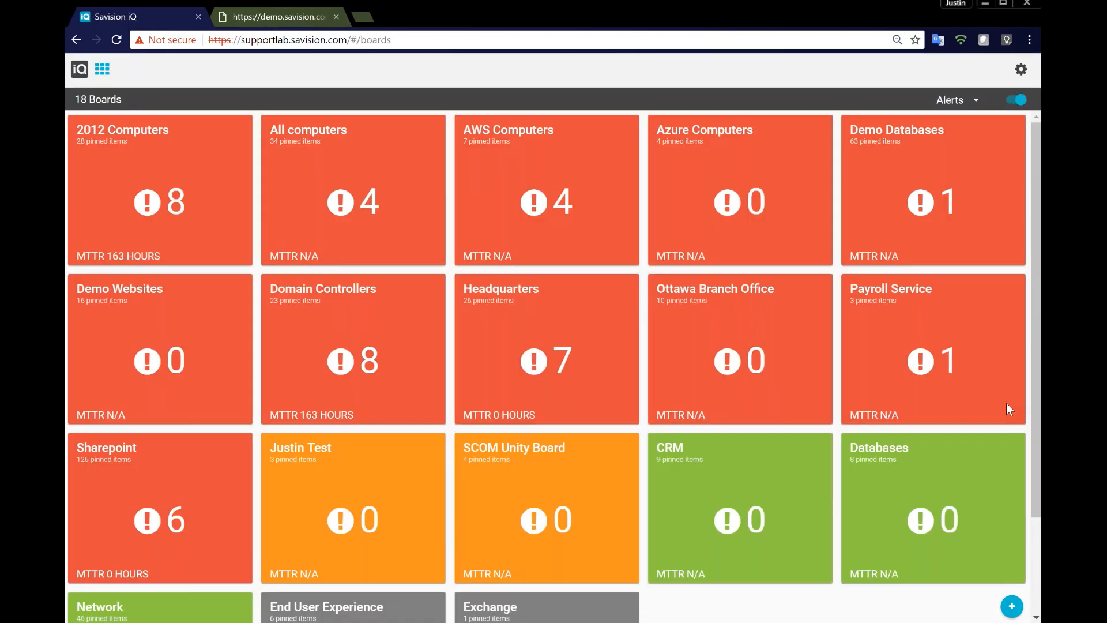
scroll(1032, 417, down, 2)
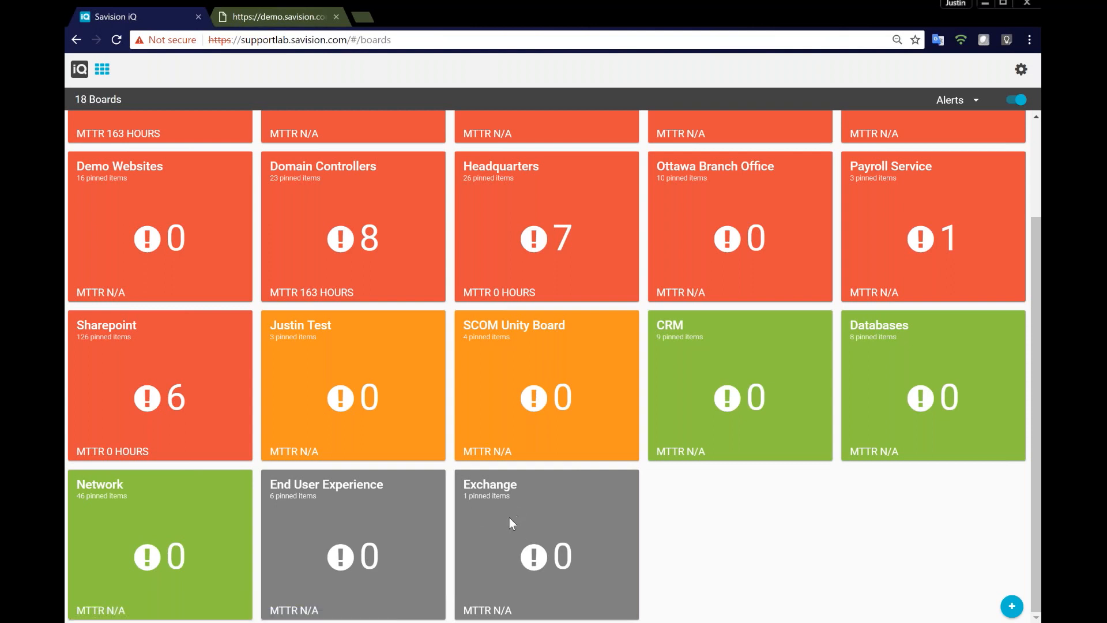
- Search for "Exchange" and list the matching computers and components
click(80, 70)
key(ctrl+a)
key(BackSpace)
text(Exchange)
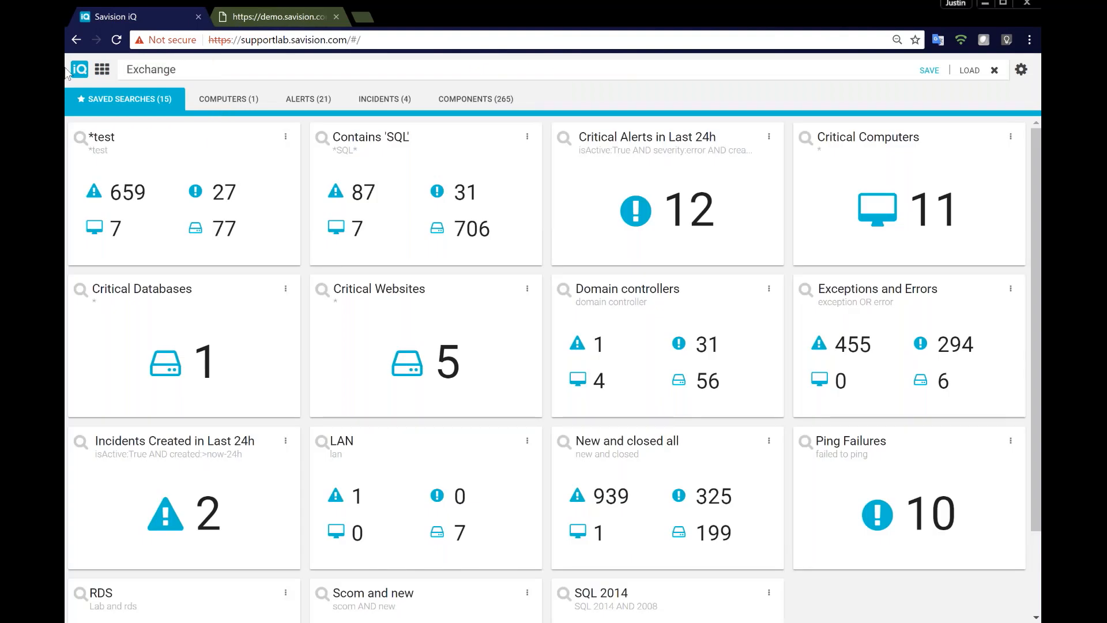
click(229, 98)
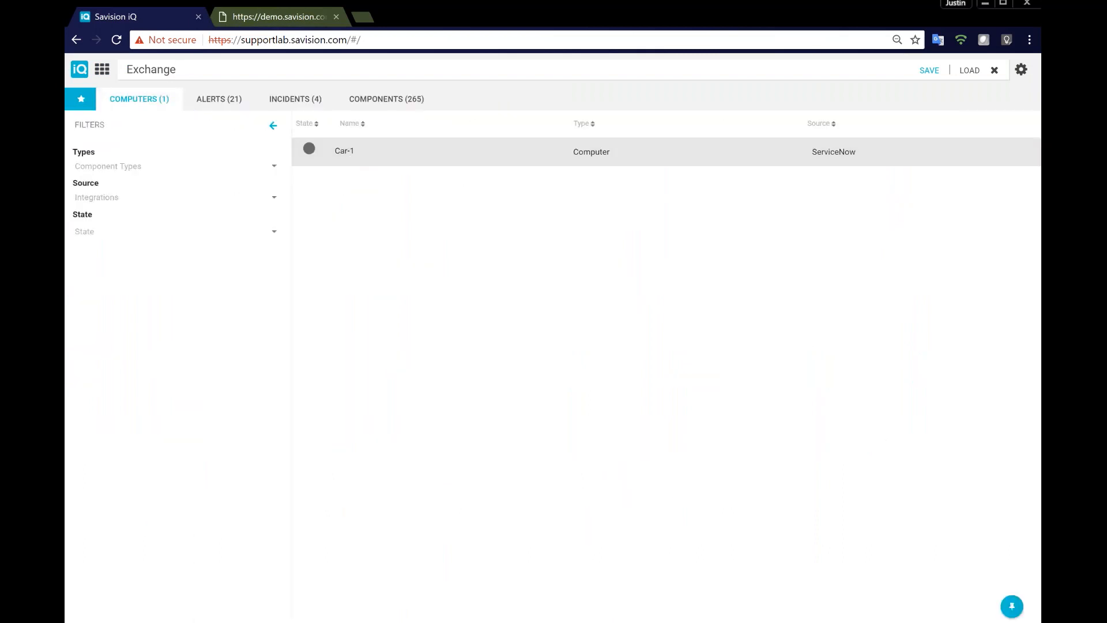
click(385, 101)
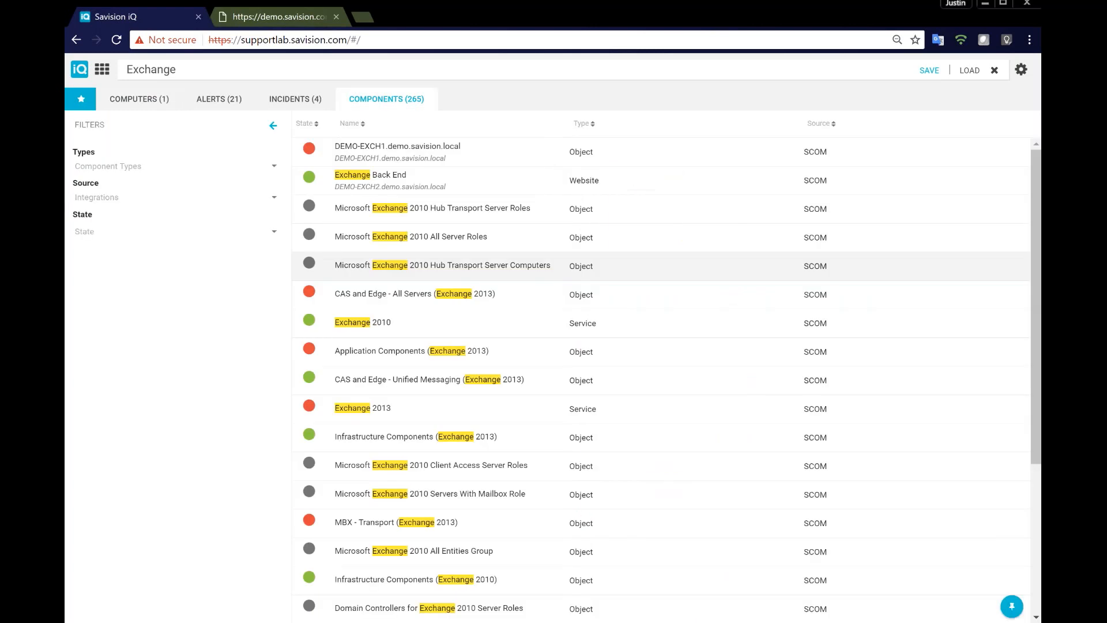
- Pin the components from DEMO-EXCH1.demo.savision.local through Microsoft Exchange 2010 Servers With Mailbox Role to the existing Exchange board
click(342, 411)
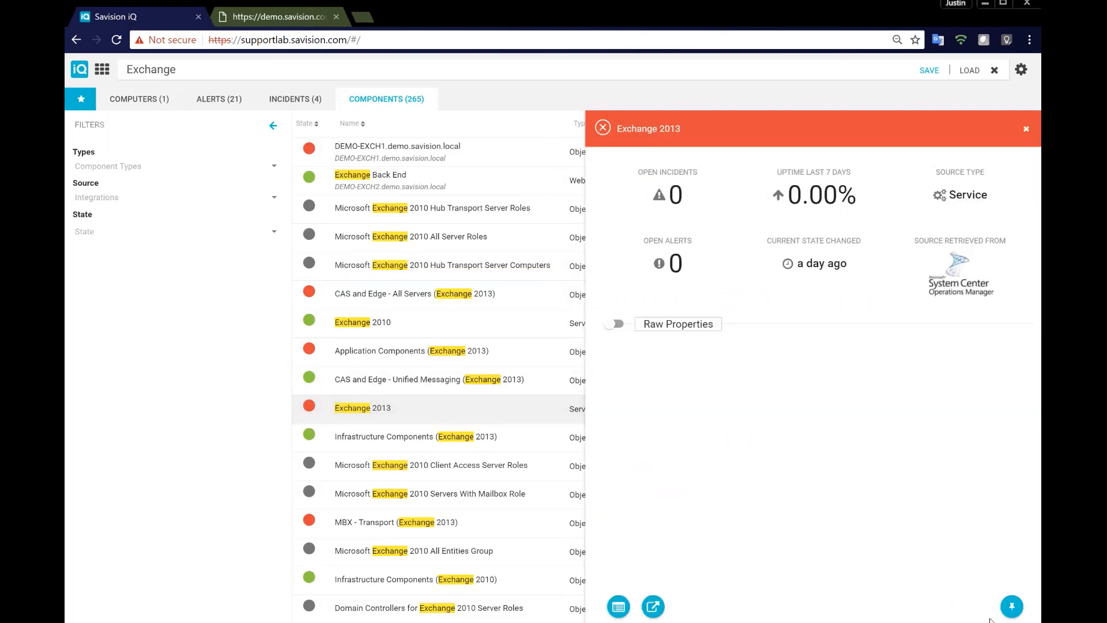
click(396, 154)
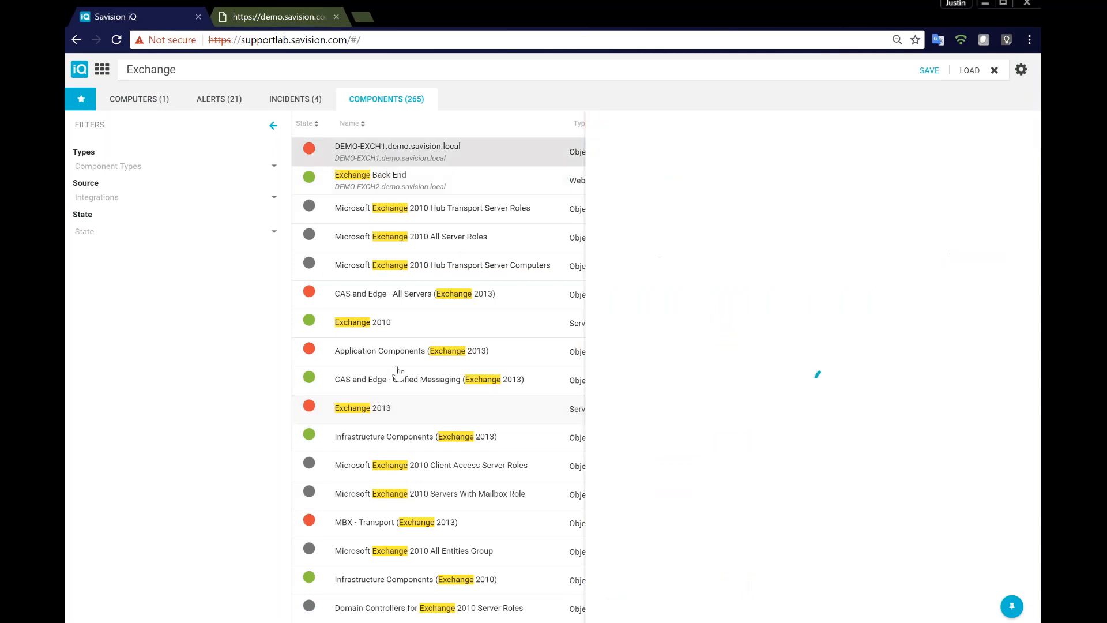
click(387, 493)
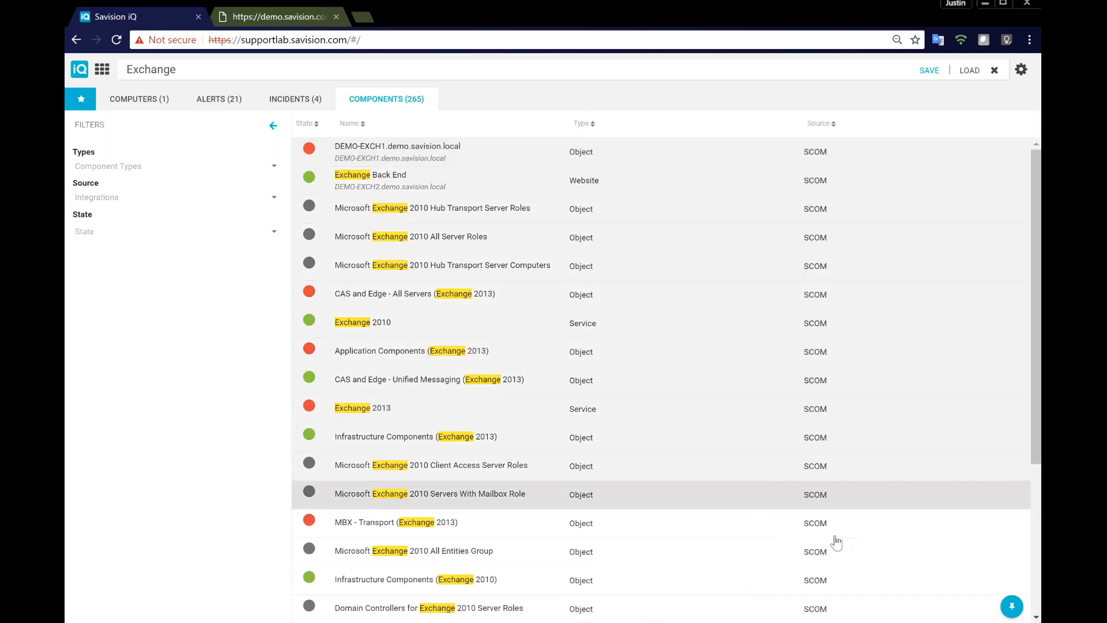
click(1010, 605)
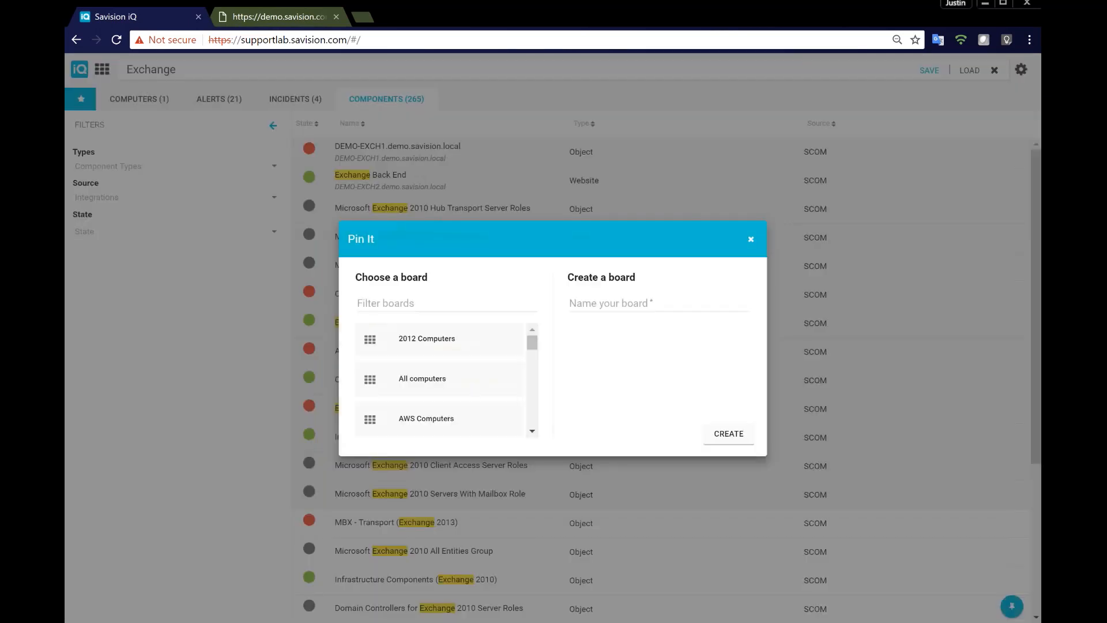
click(463, 306)
text(excah)
text(nge)
key(BackSpace)
key(BackSpace)
key(BackSpace)
key(BackSpace)
key(BackSpace)
text(hange)
drag(532, 346, 537, 385)
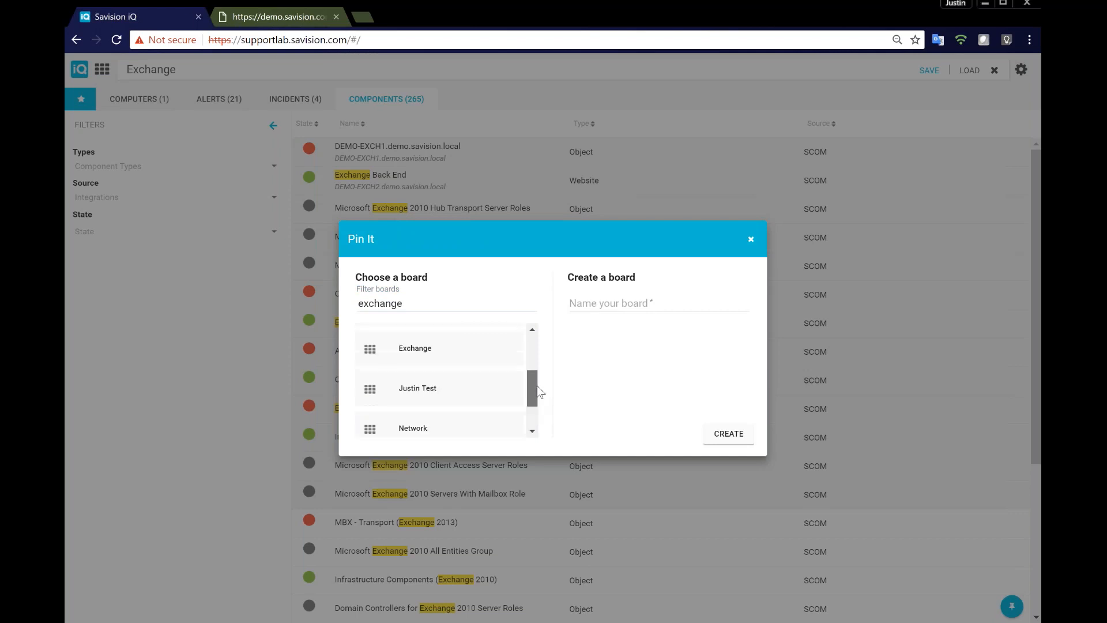
click(461, 355)
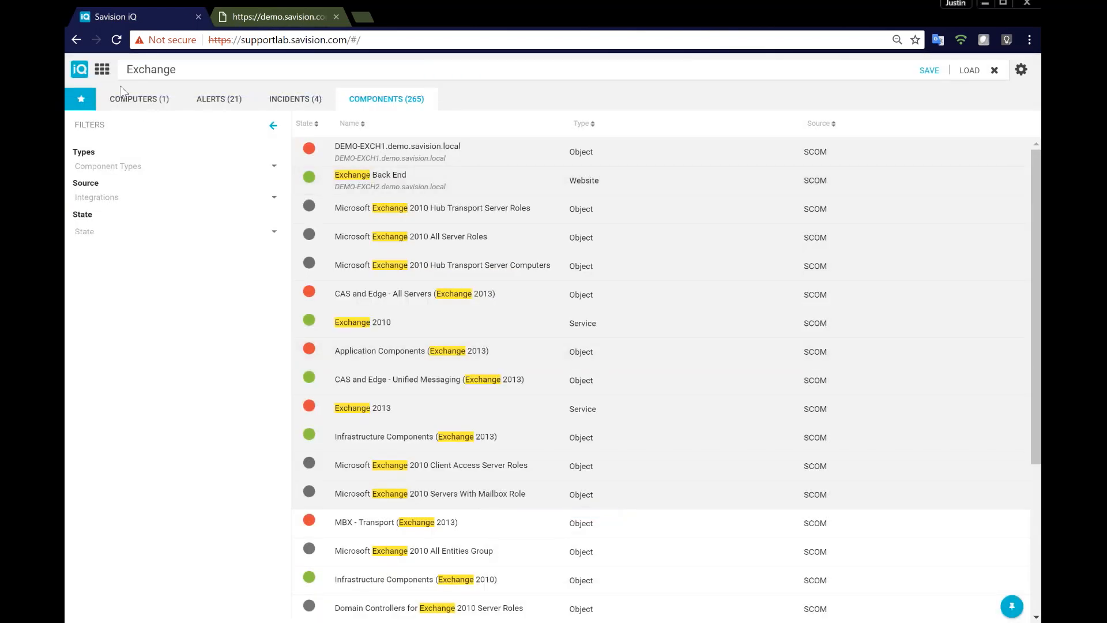
- Open the Exchange board from the boards overview and turn on NOC mode for it
click(102, 69)
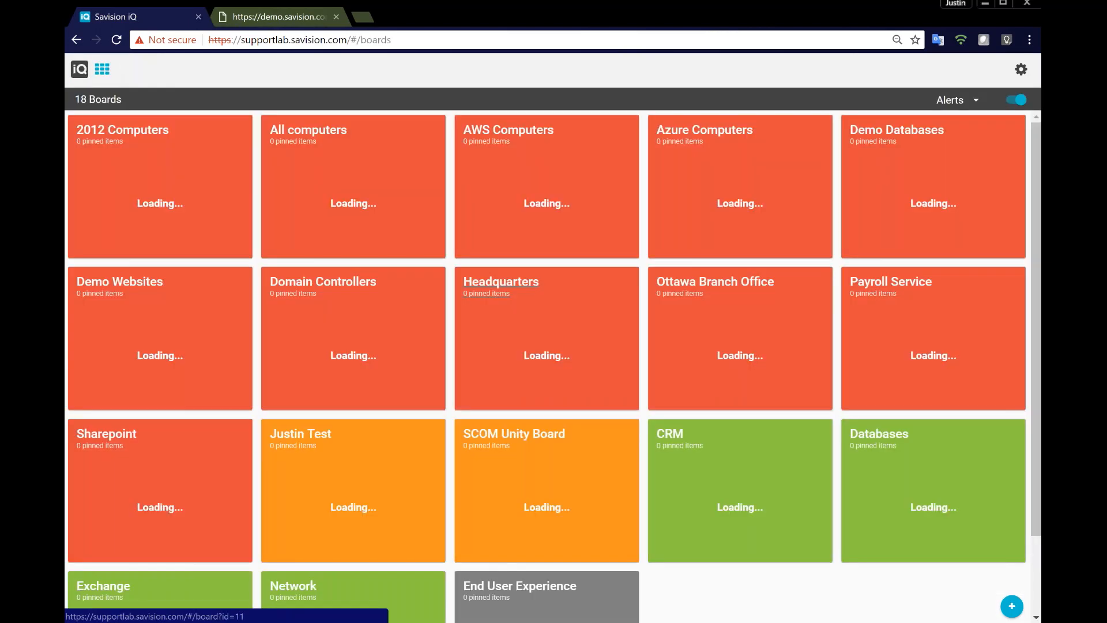
scroll(642, 528, down, 2)
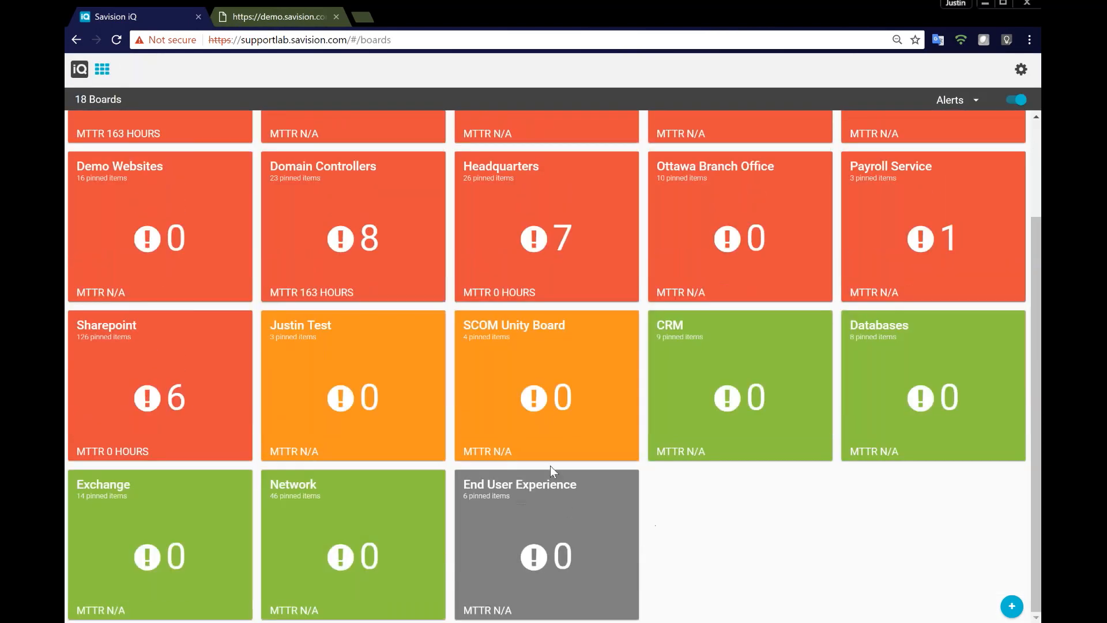
click(108, 486)
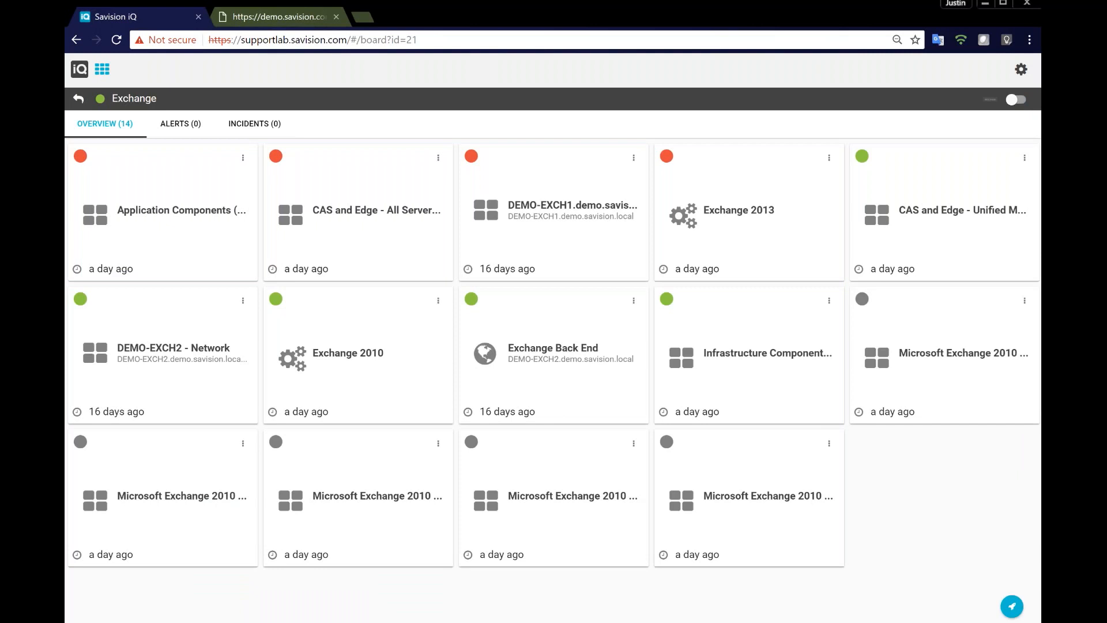
click(1013, 99)
click(1012, 100)
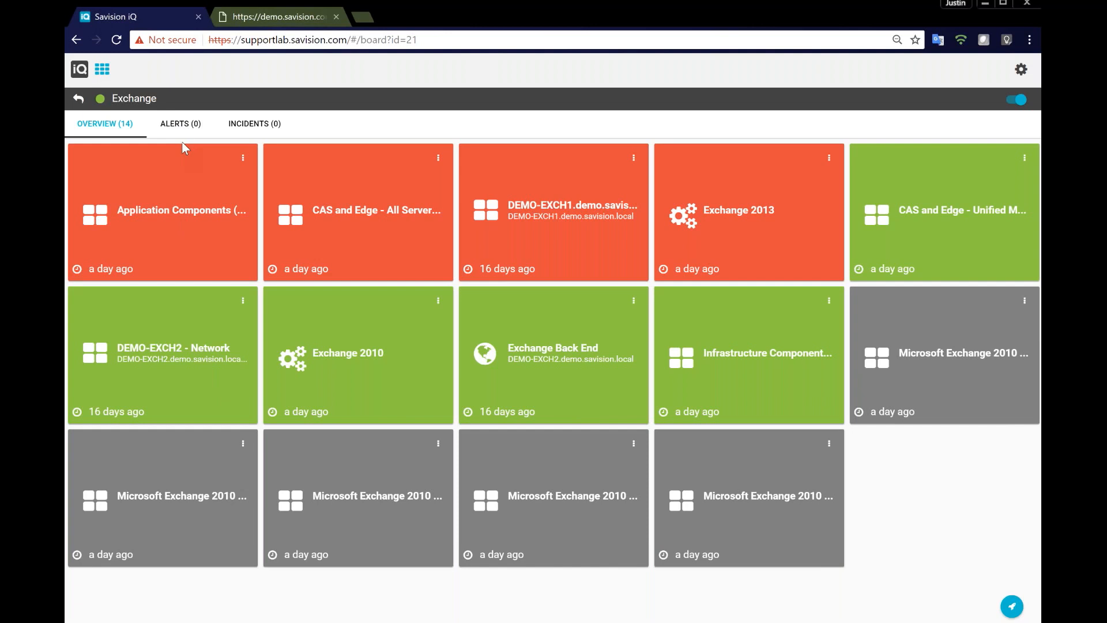
- Examine the overview and properties of the Application Components (Exchange 2013) item, and return to the Exchange board
click(192, 215)
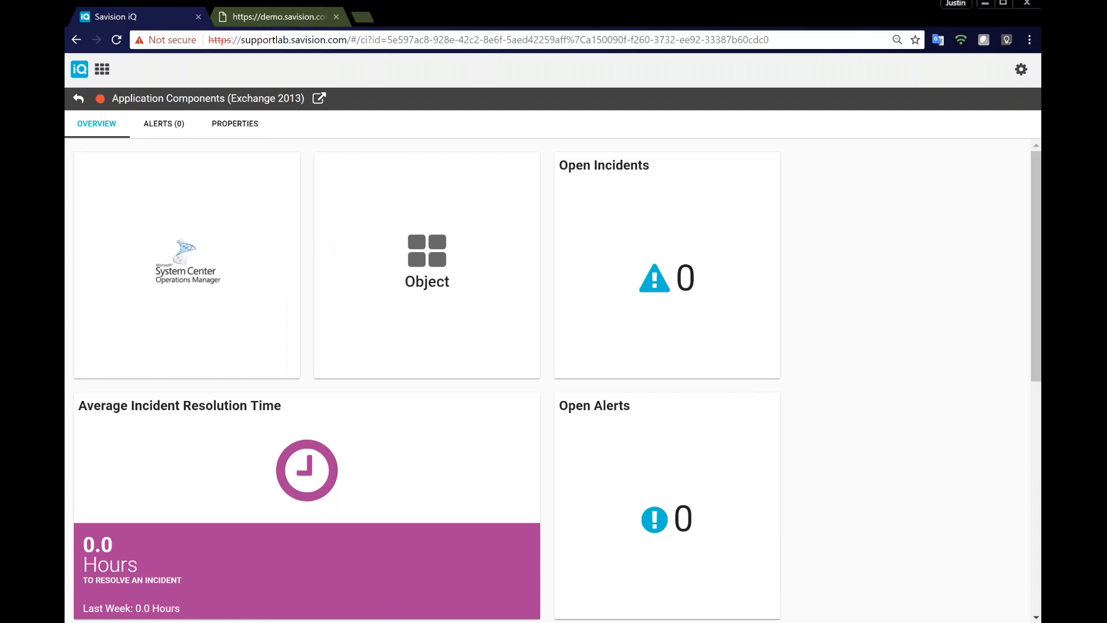
click(235, 123)
click(83, 123)
click(75, 39)
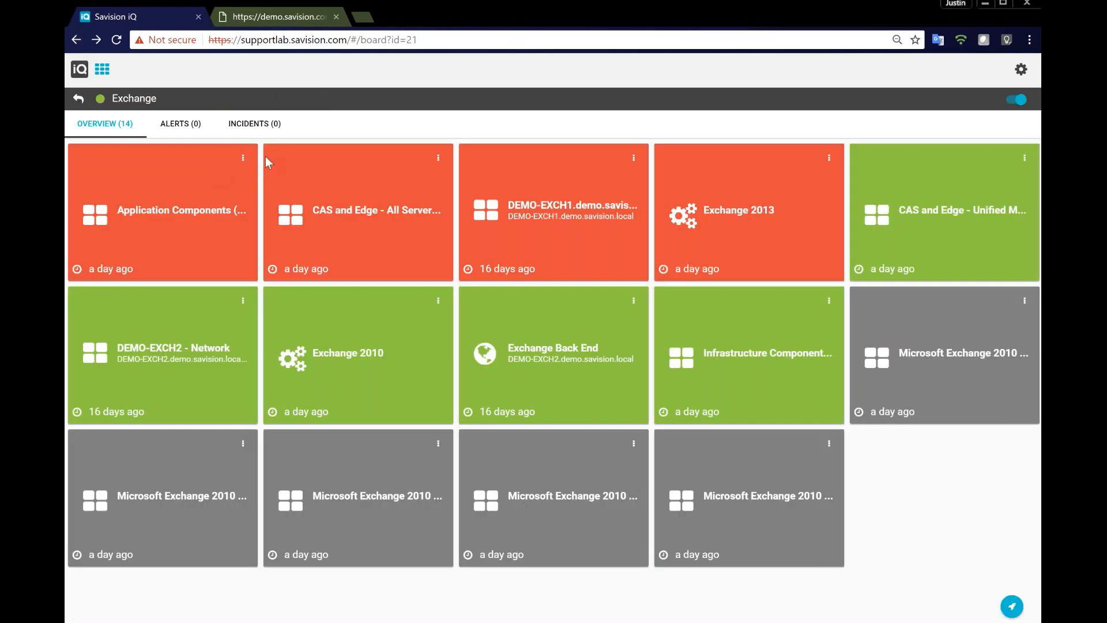
- Review the states and alerts of all boards in the overview, and examine the items pinned to the 2012 Computers board
click(102, 70)
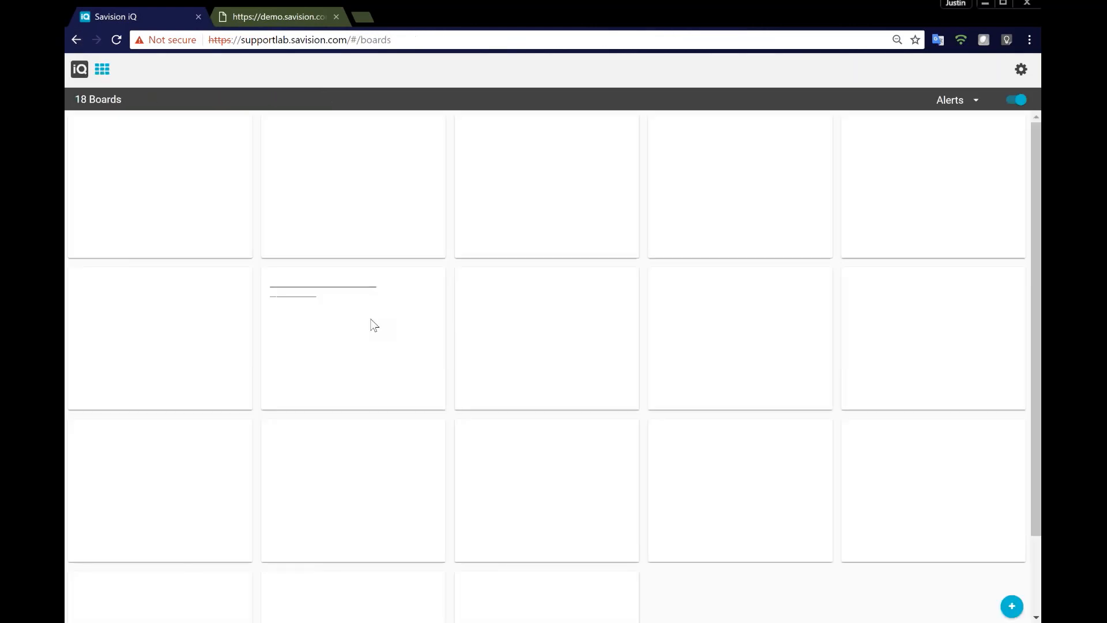
scroll(521, 390, down, 3)
scroll(521, 390, down, 1)
scroll(522, 390, up, 4)
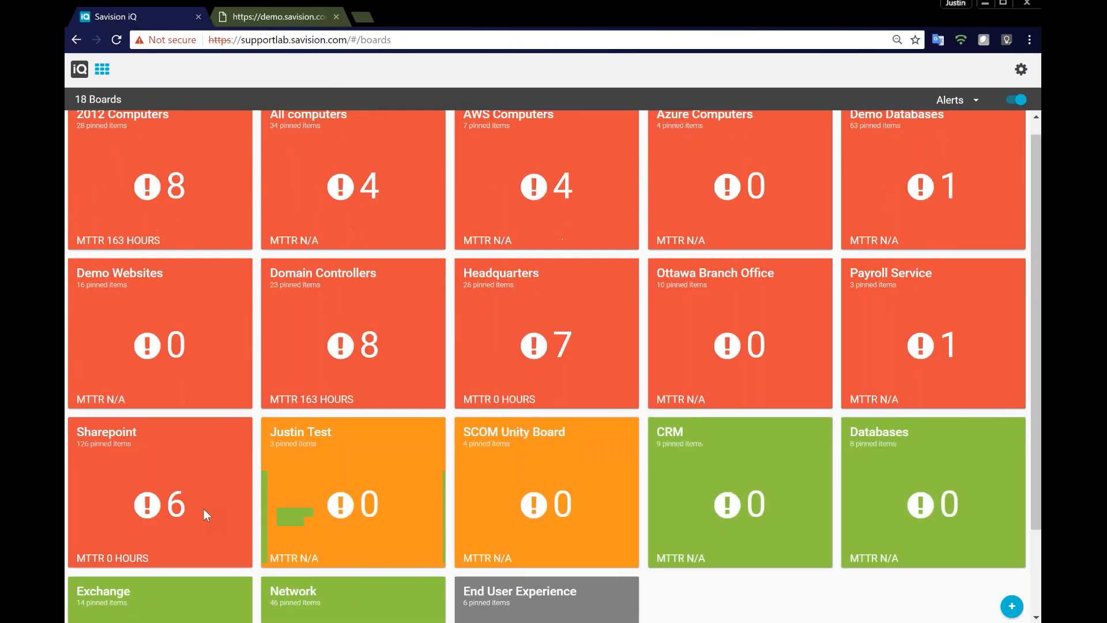
scroll(203, 508, up, 1)
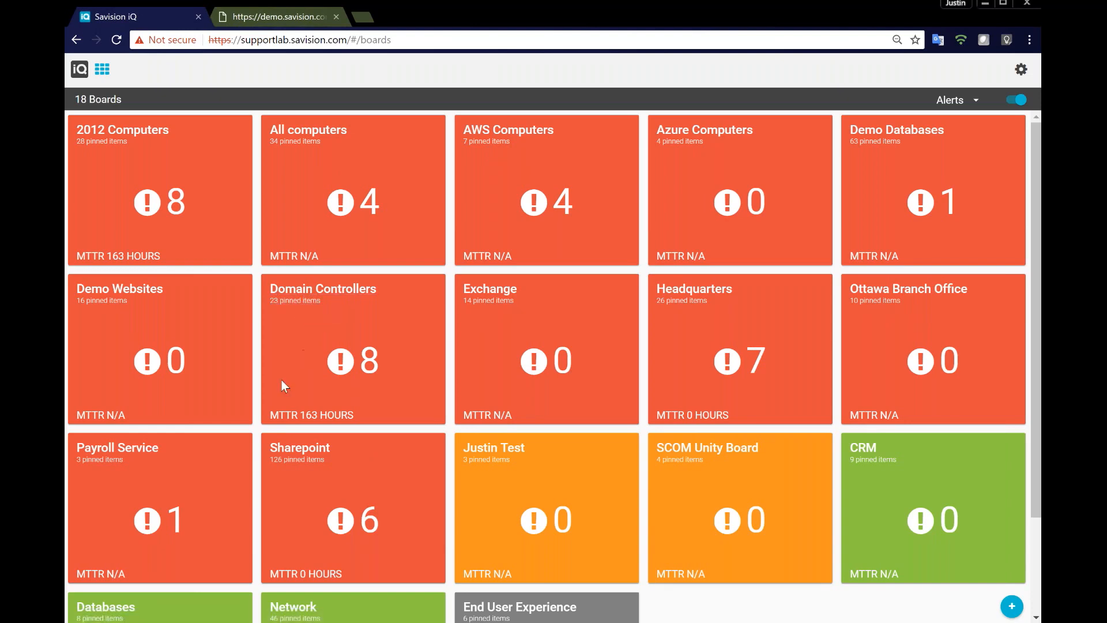
scroll(281, 382, down, 2)
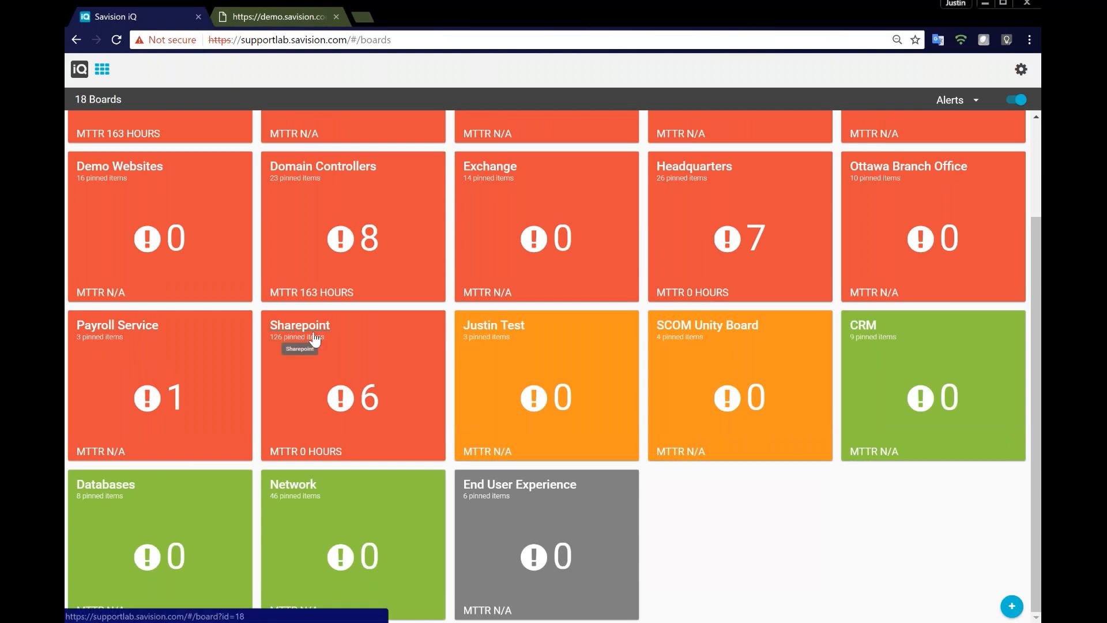
scroll(354, 356, up, 1)
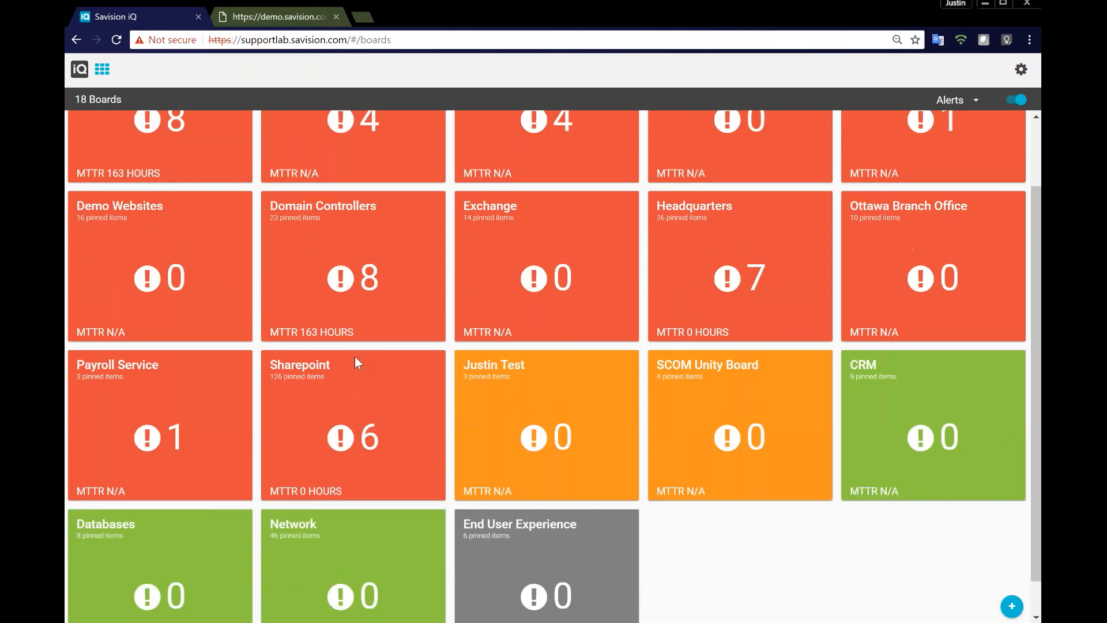
scroll(355, 356, up, 2)
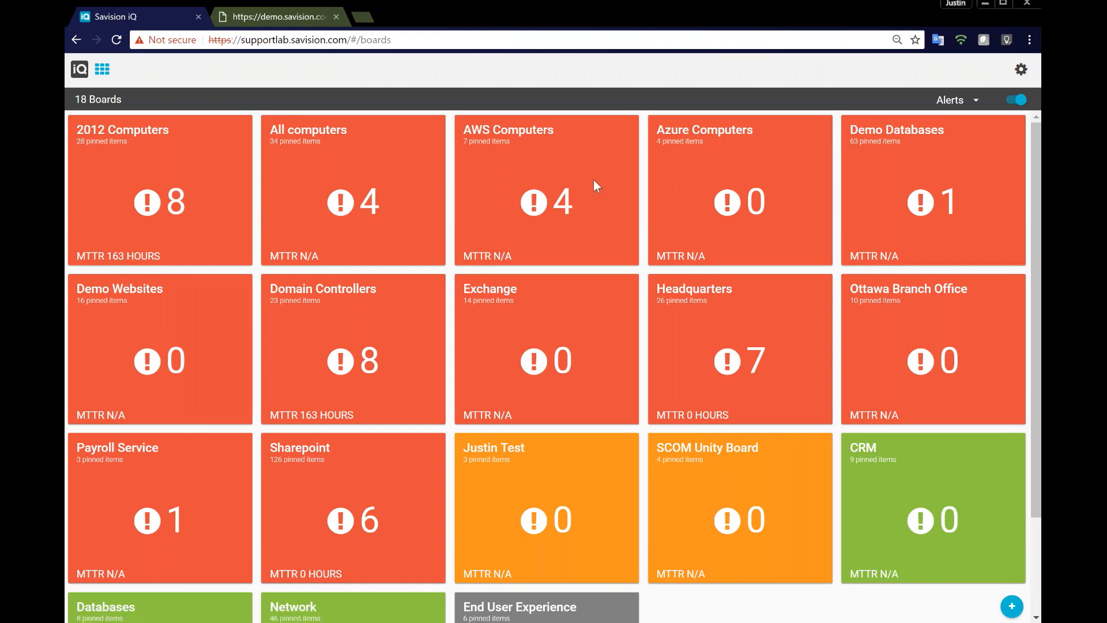
click(166, 155)
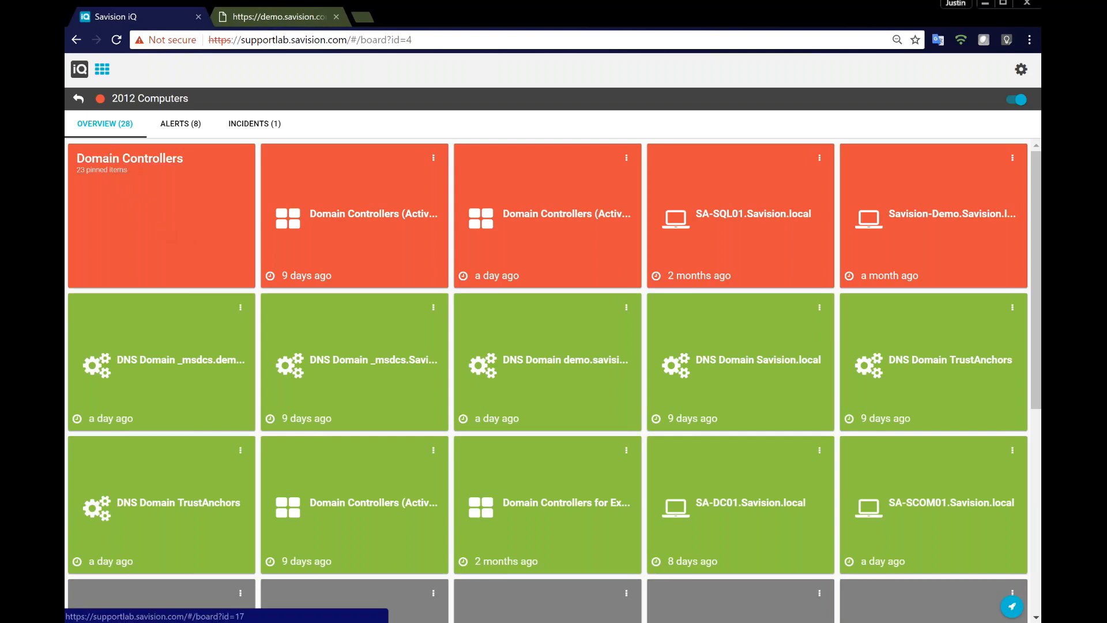
click(78, 99)
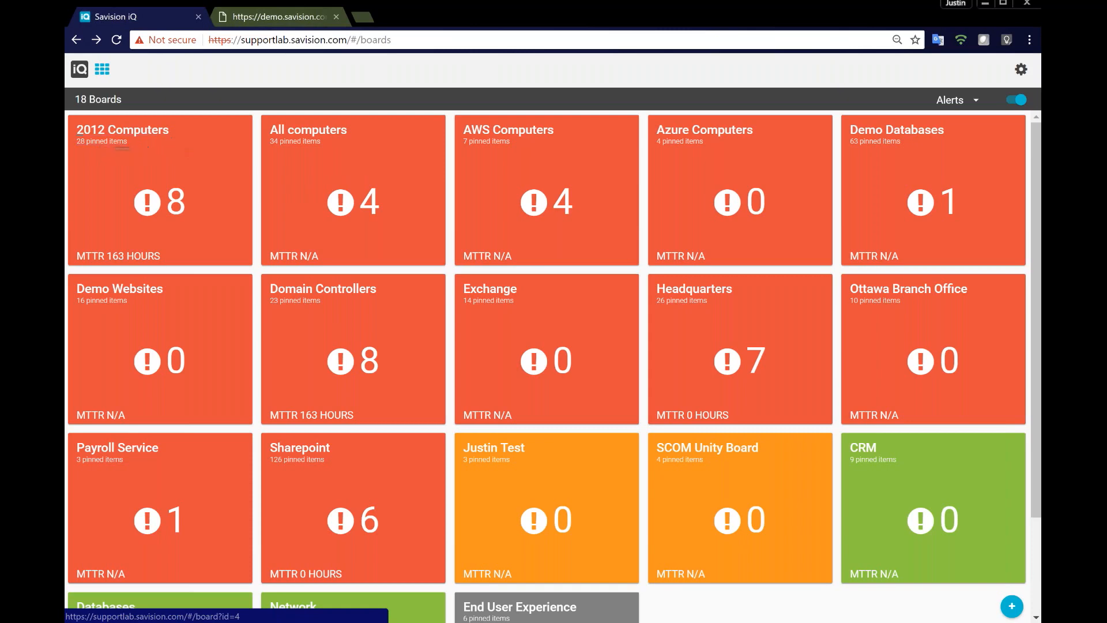
- Turn off NOC mode in the boards overview and view the roles available for sharing the 2012 Computers board
click(1016, 100)
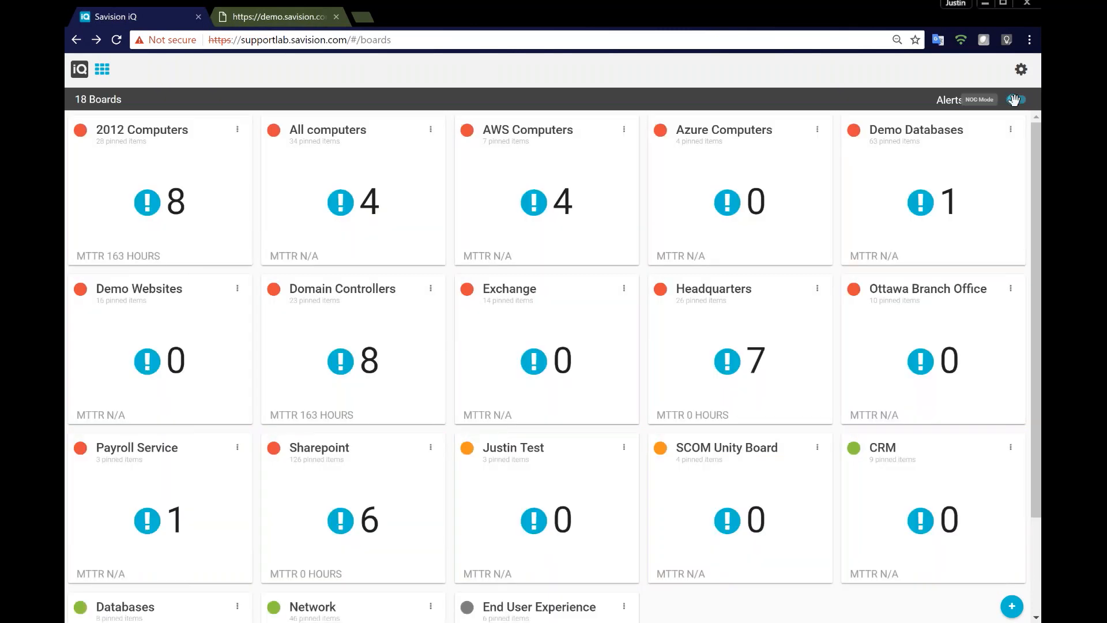
click(237, 129)
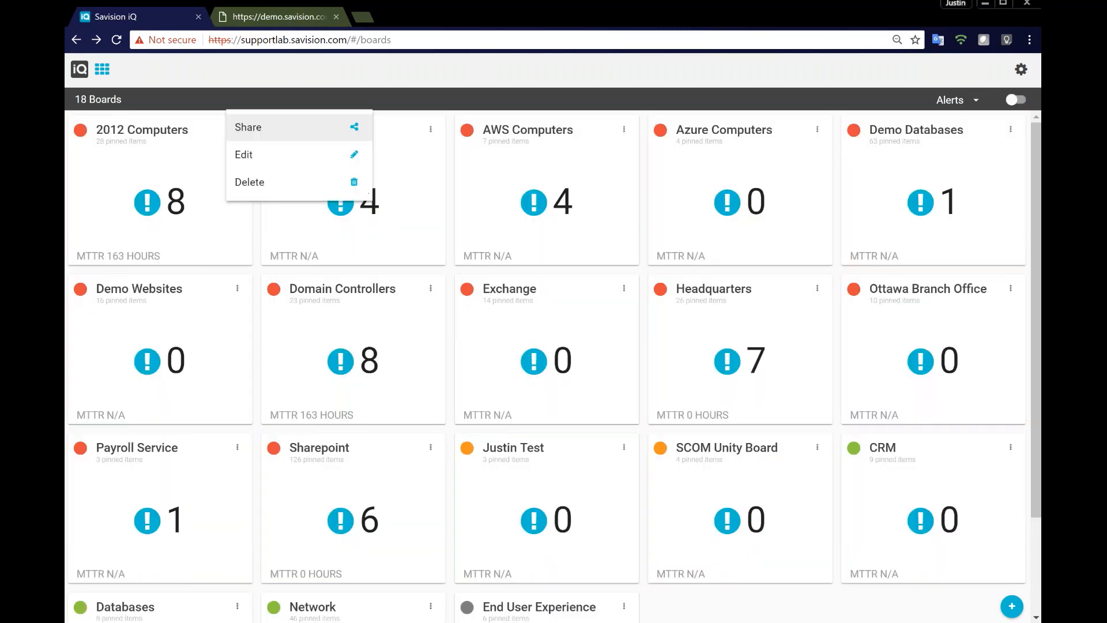
click(271, 134)
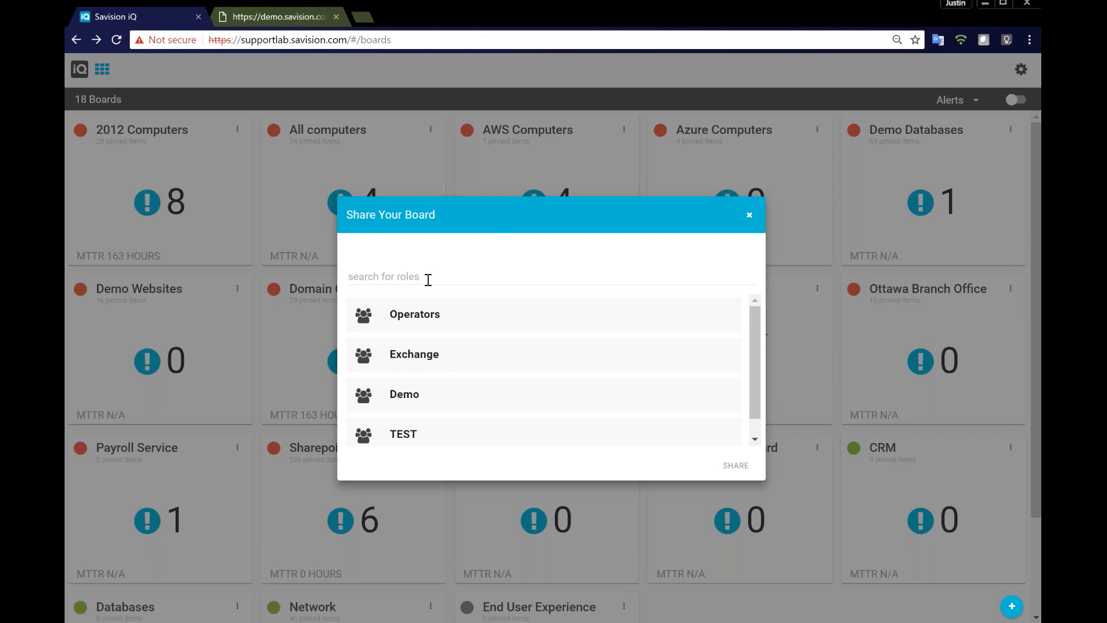
mouse_move(755, 324)
mouse_down()
mouse_move(757, 378)
mouse_move(752, 311)
mouse_up()
click(749, 214)
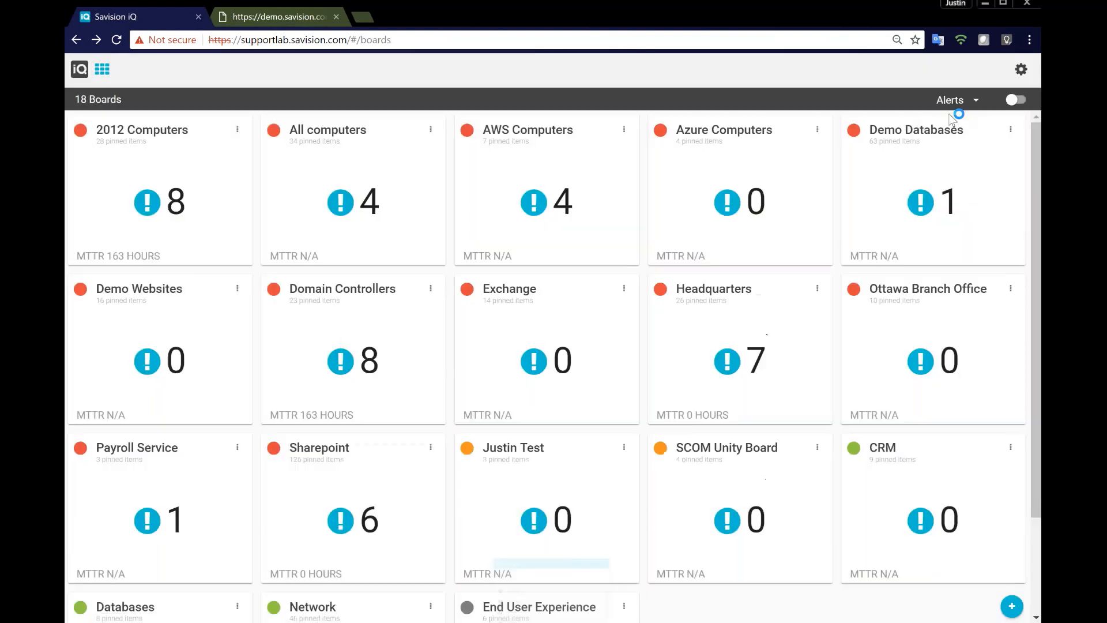
- Examine the Administrators role in the settings and browse the users and groups that can be assigned to it, without adding any
click(1021, 69)
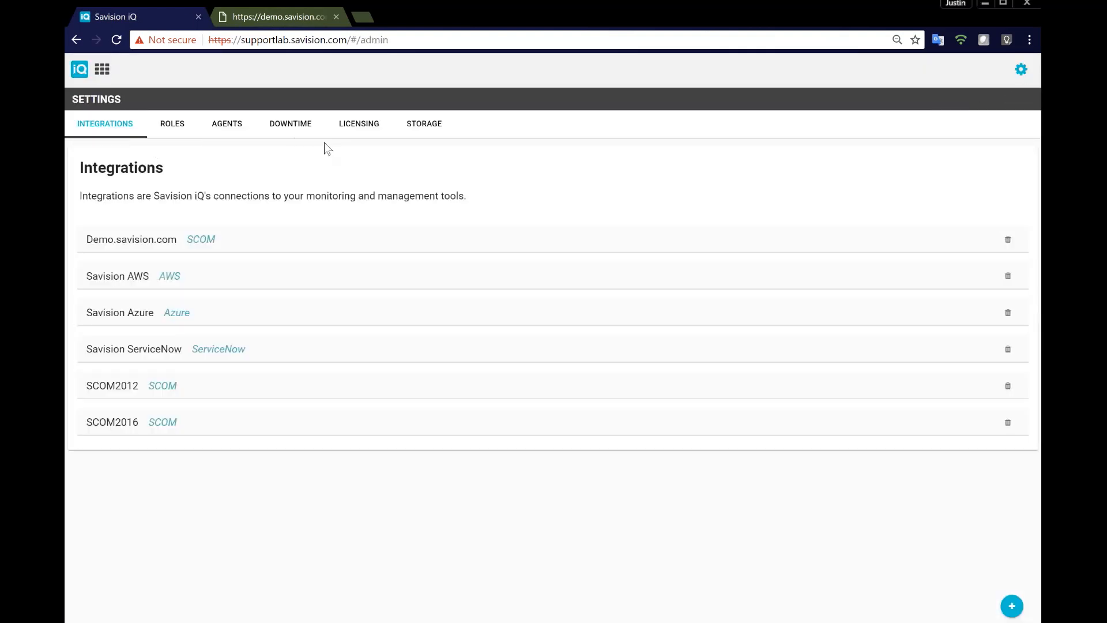
click(179, 126)
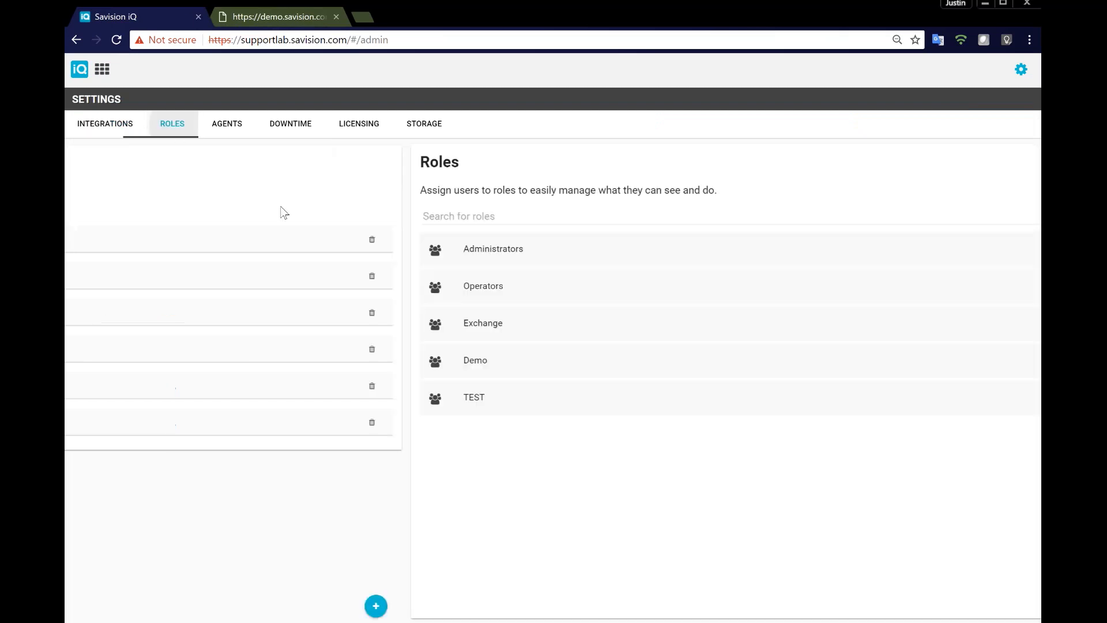
click(208, 262)
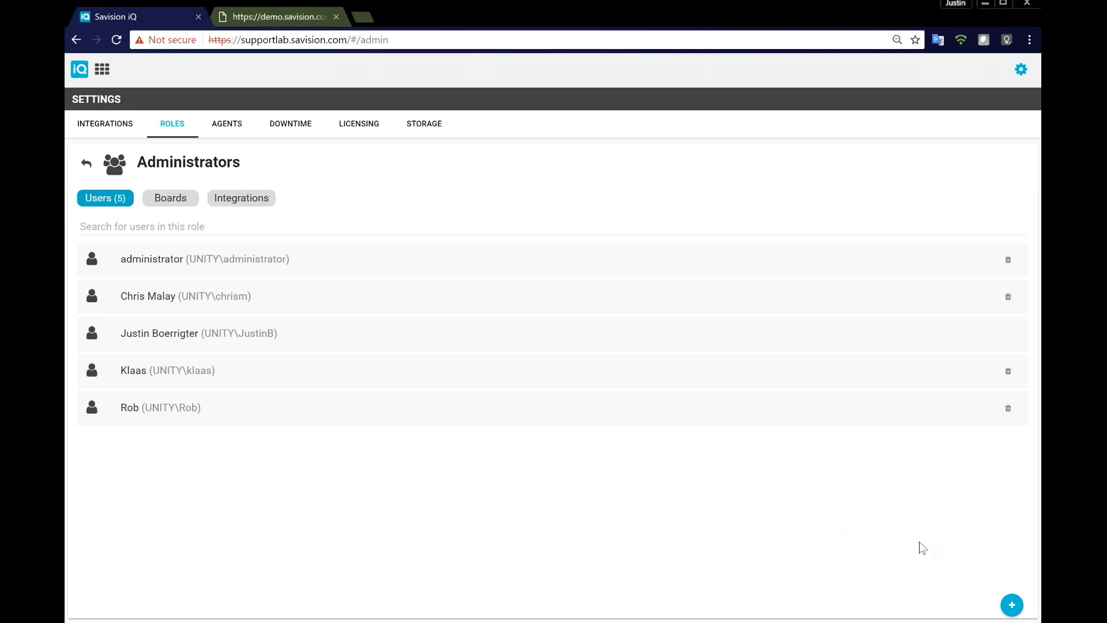
click(1011, 605)
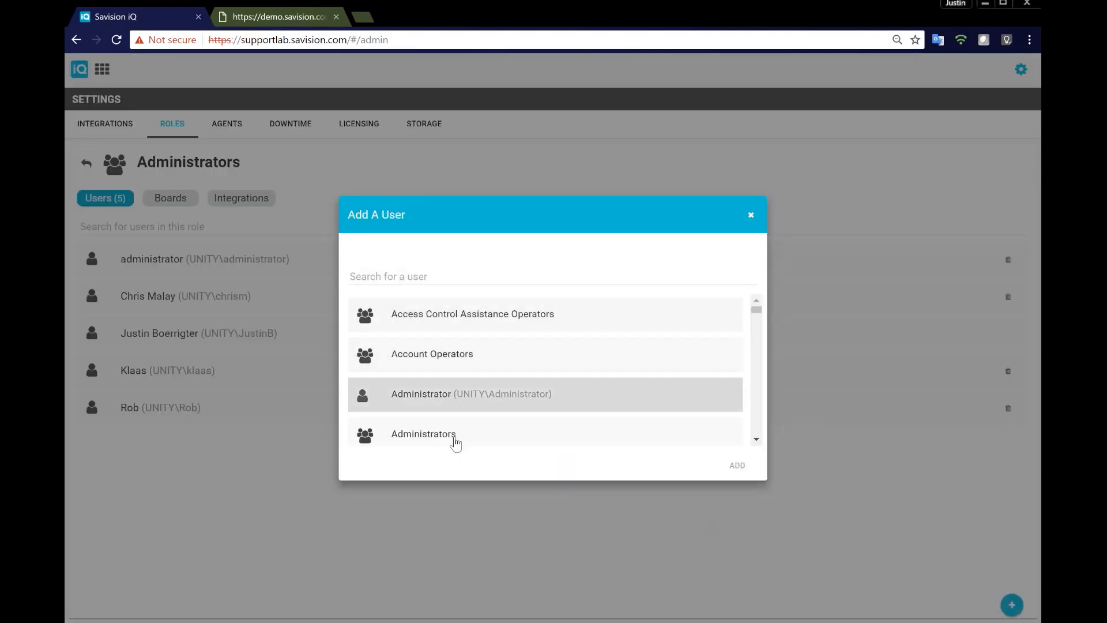
scroll(539, 403, down, 15)
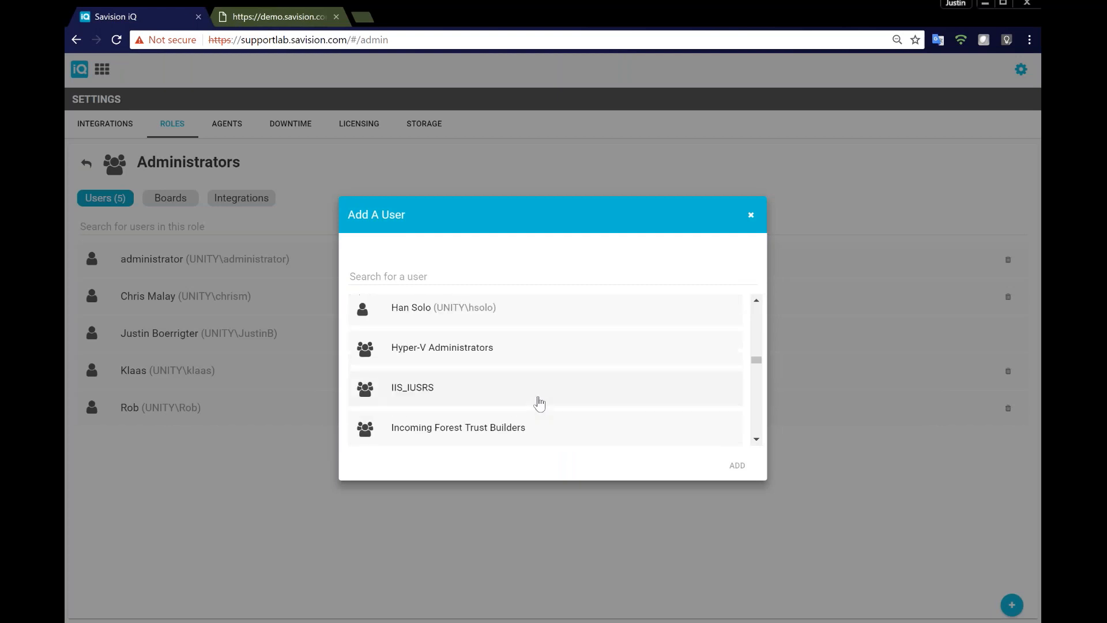
scroll(539, 402, down, 5)
click(461, 402)
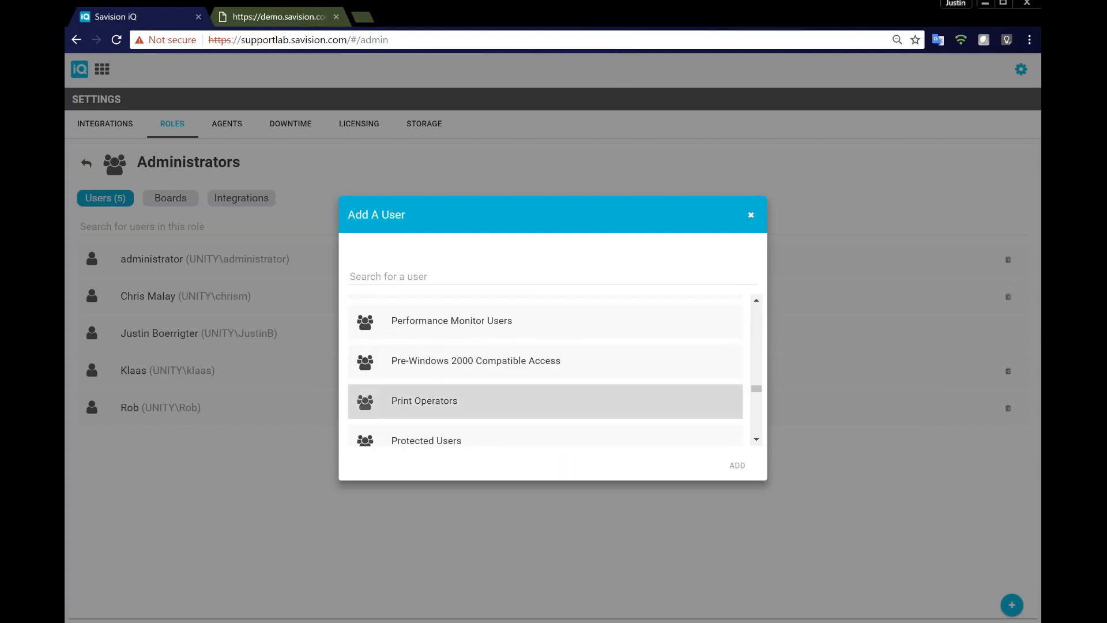
click(518, 355)
click(487, 408)
click(750, 214)
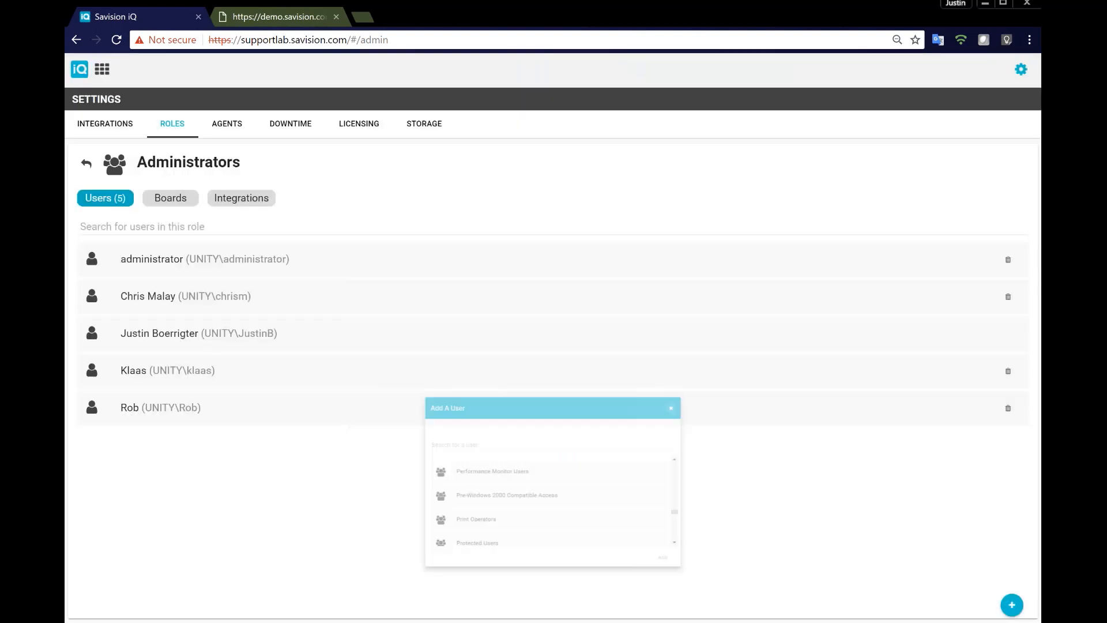
- Share the 2012 Computers board with the Demo role
click(102, 74)
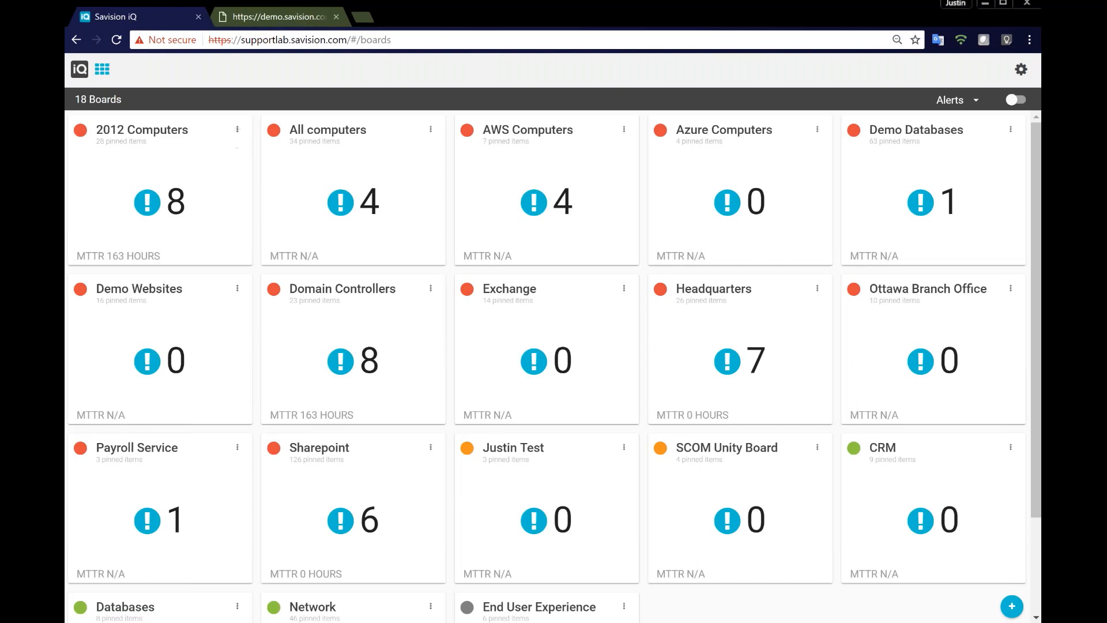
click(237, 129)
click(256, 135)
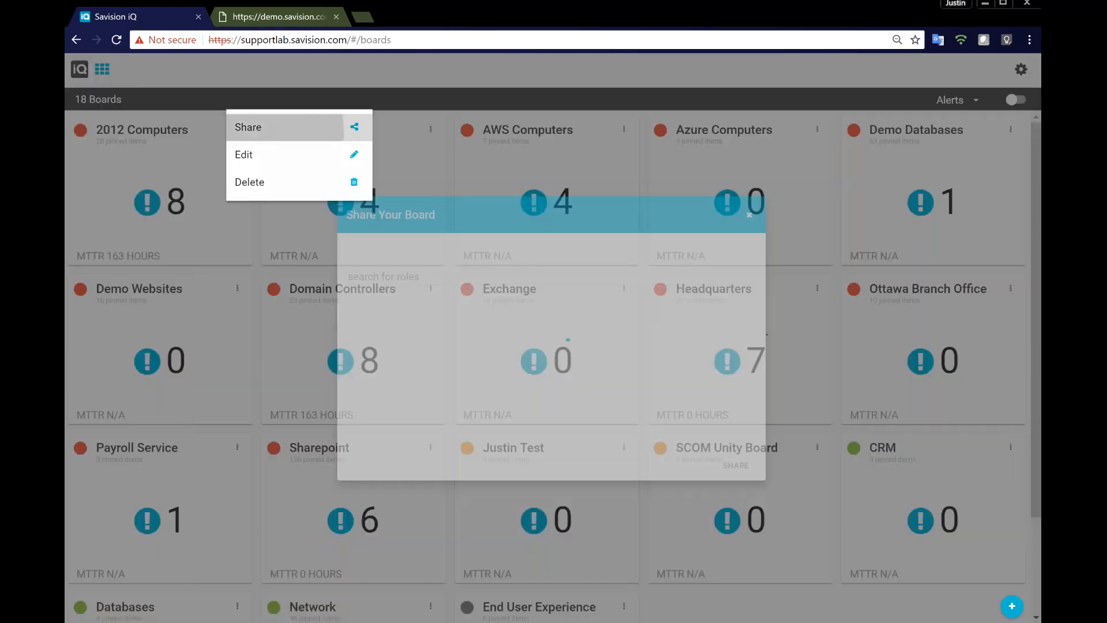
scroll(449, 369, down, 1)
click(411, 384)
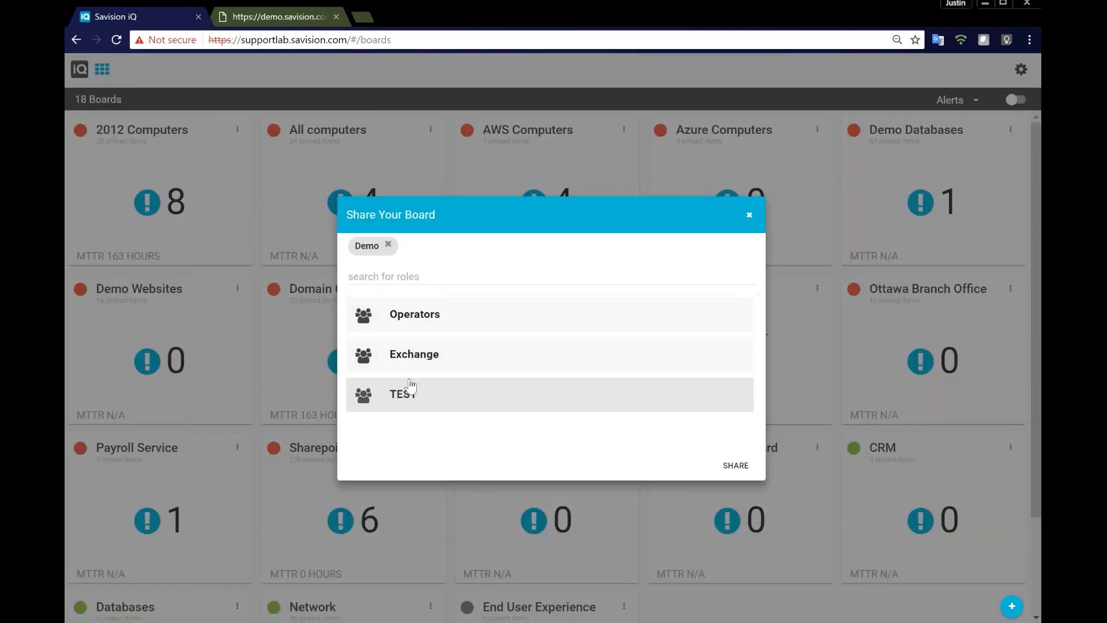
click(735, 465)
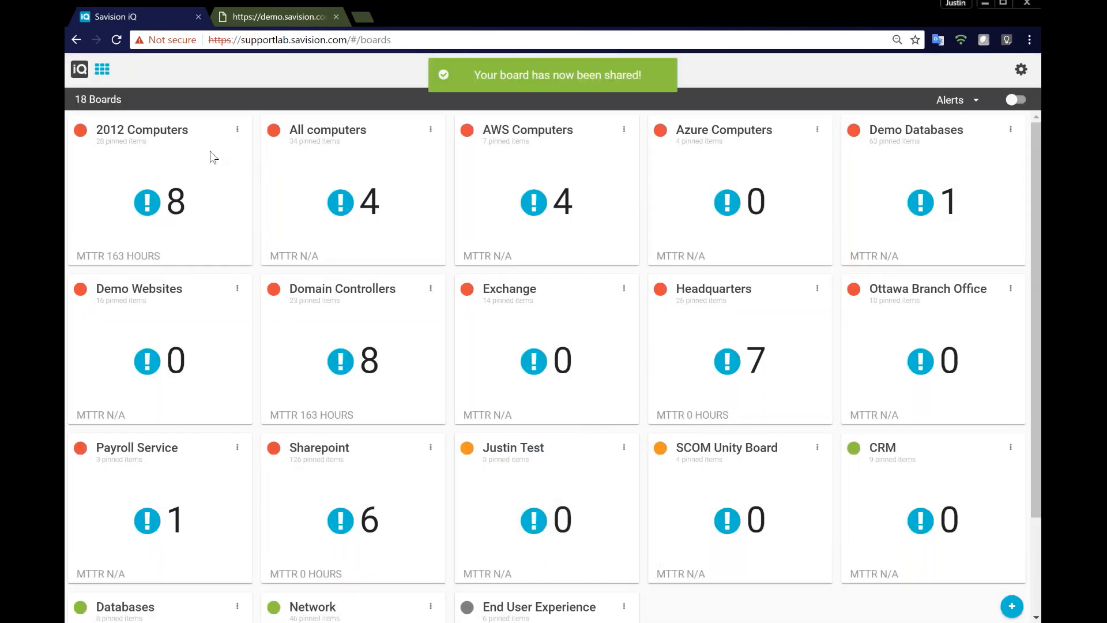
- Examine the users assigned to the Demo role in the settings and return to the boards overview
click(386, 38)
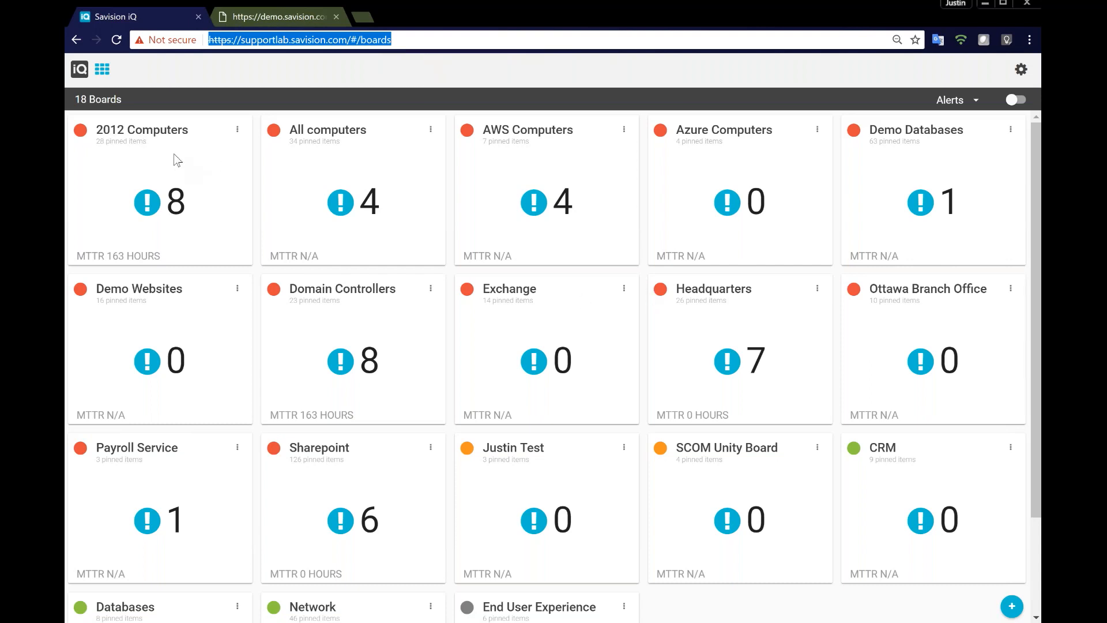
click(1021, 69)
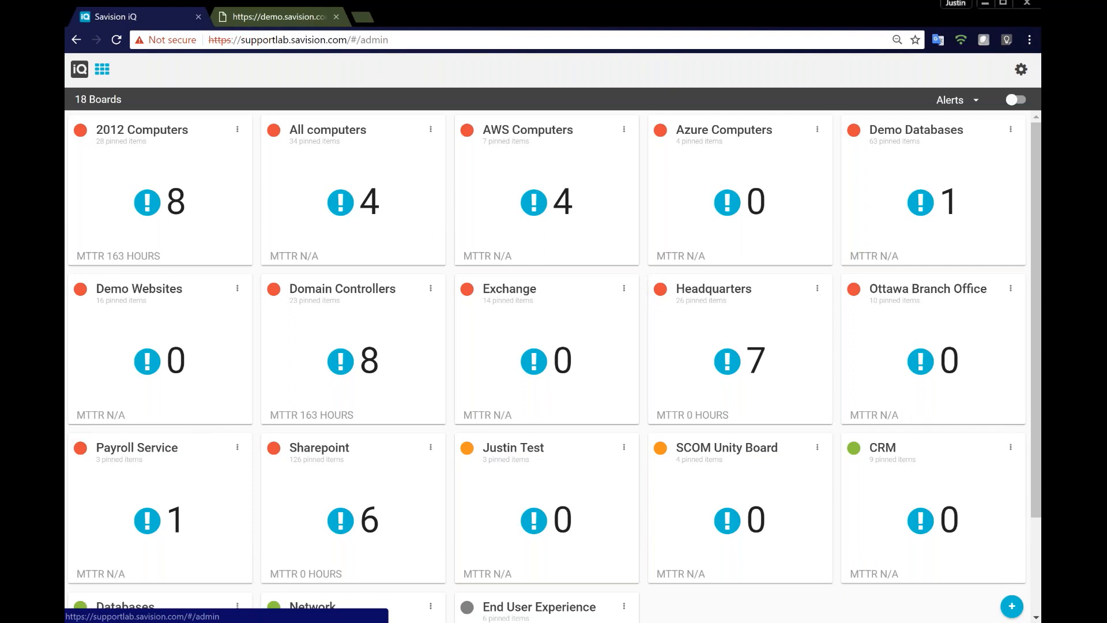
click(172, 124)
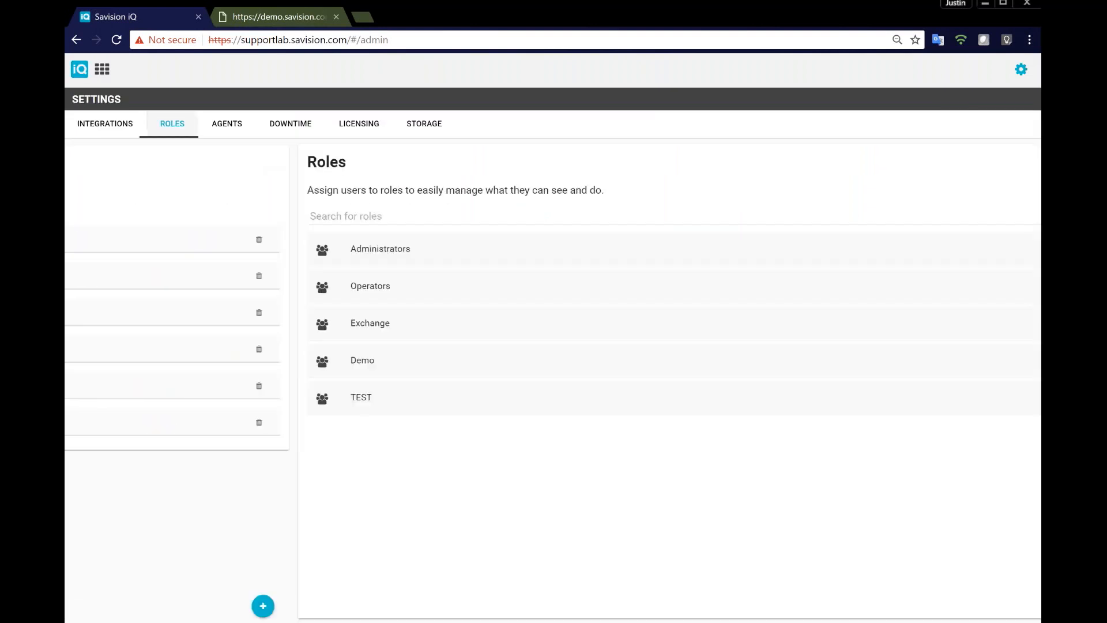
click(182, 379)
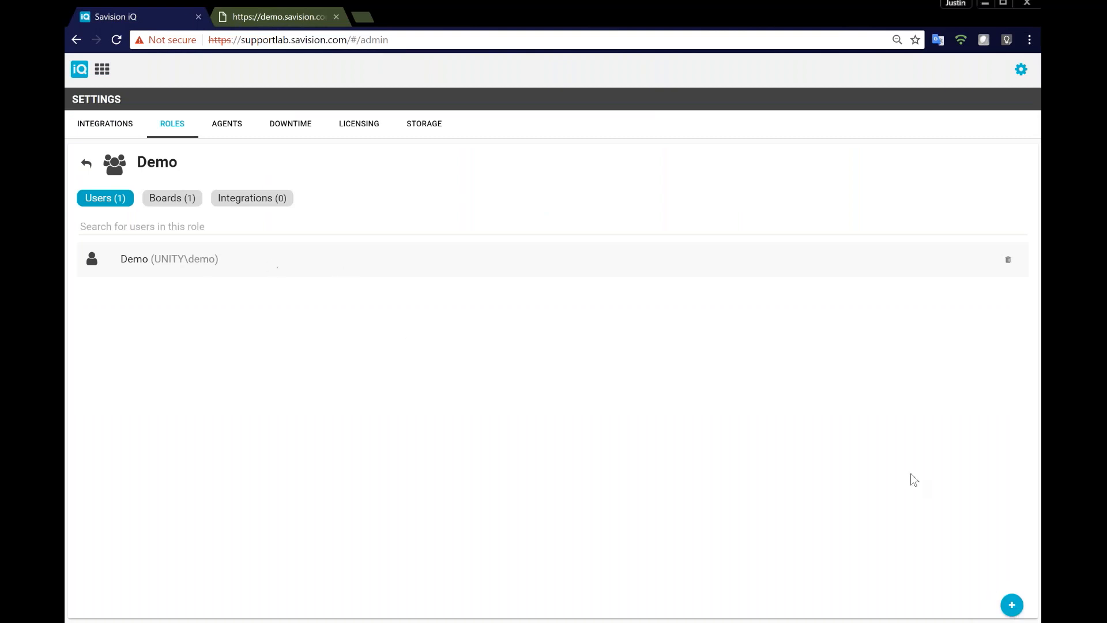
click(1011, 604)
click(100, 70)
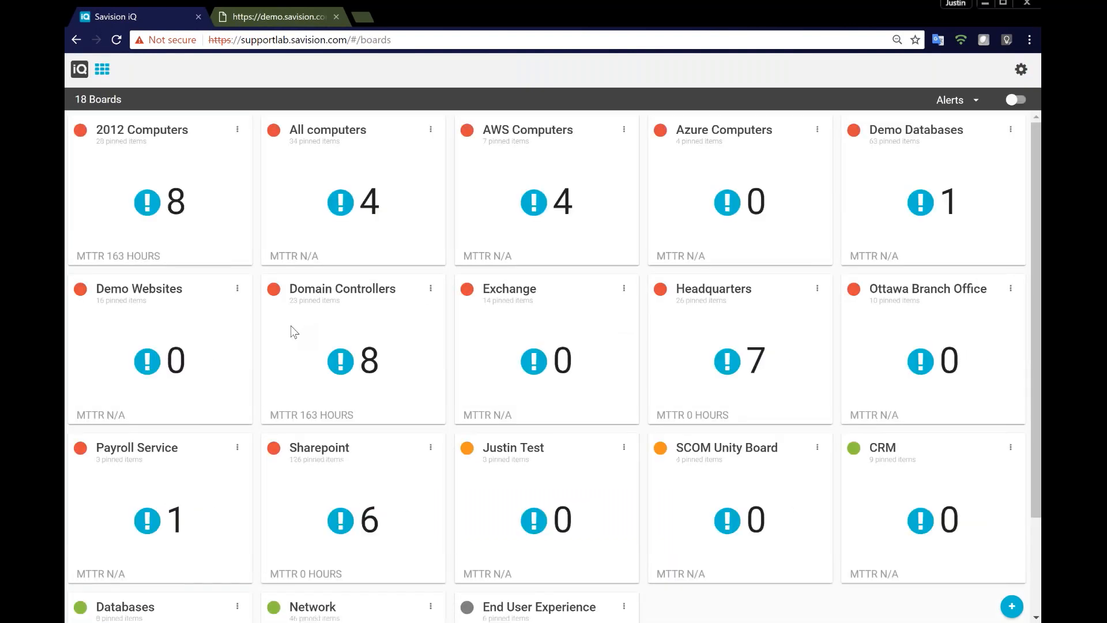
- Turn on NOC mode and examine the websites on the Demo Websites board inside the Payroll Service board
click(1015, 100)
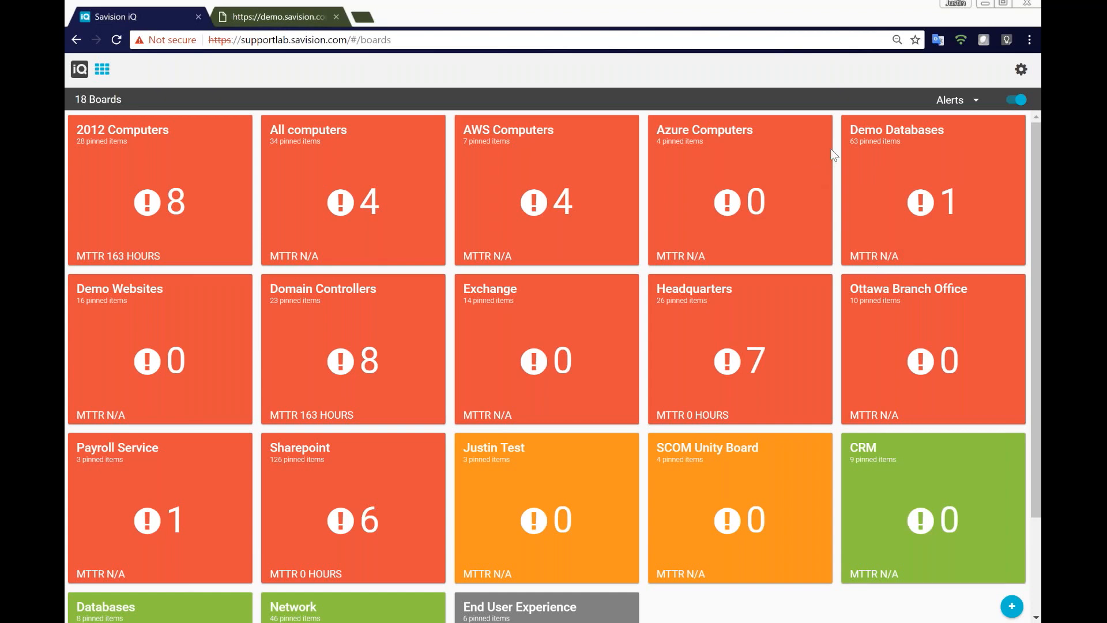
click(139, 464)
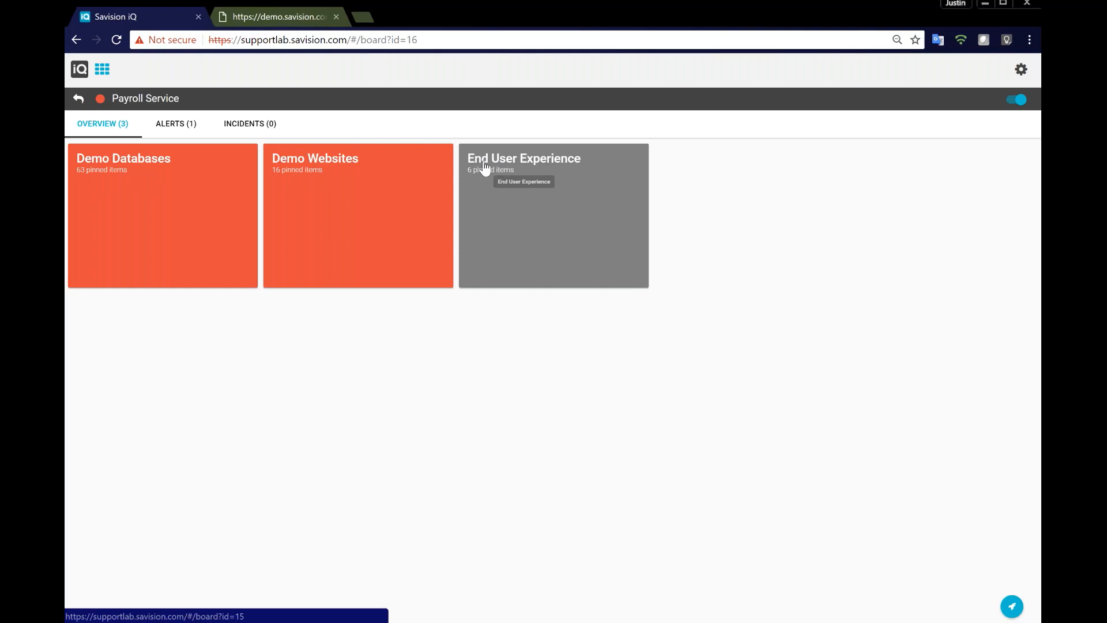
click(322, 169)
scroll(596, 356, down, 2)
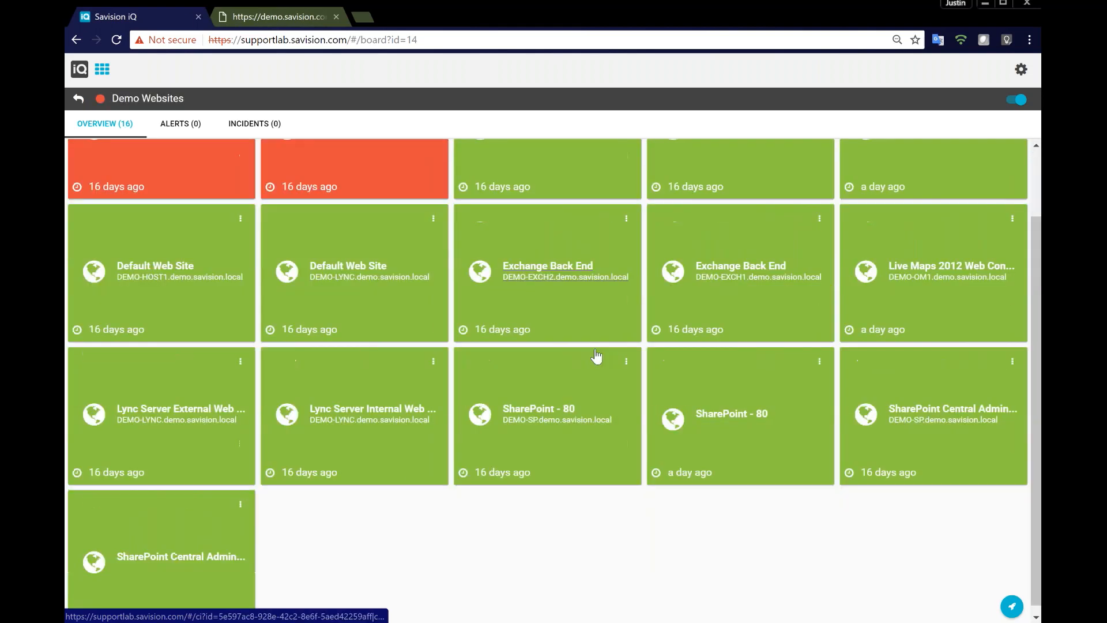
scroll(597, 356, down, 1)
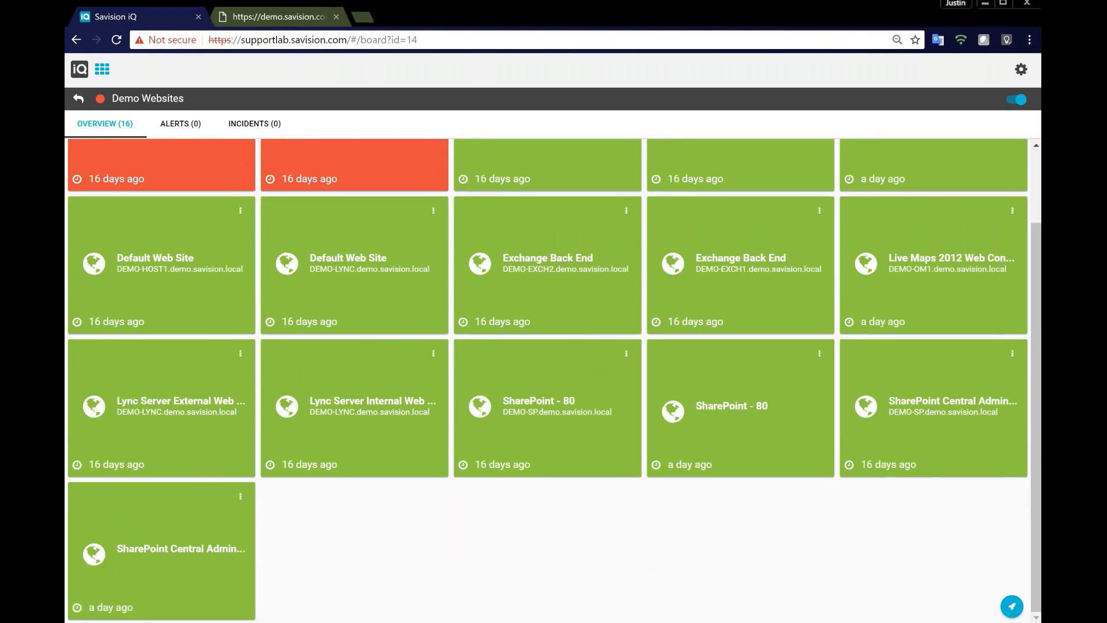
scroll(489, 304, up, 2)
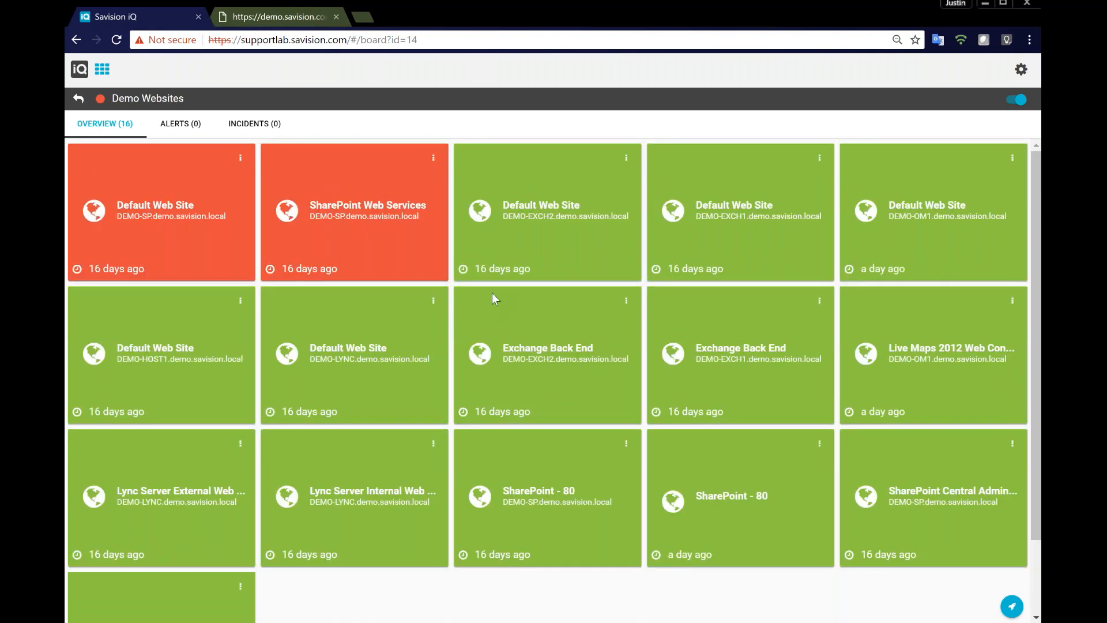
- View the details of the Default Web Site on DEMO-EXCH2 and return to the Payroll Service board
click(539, 217)
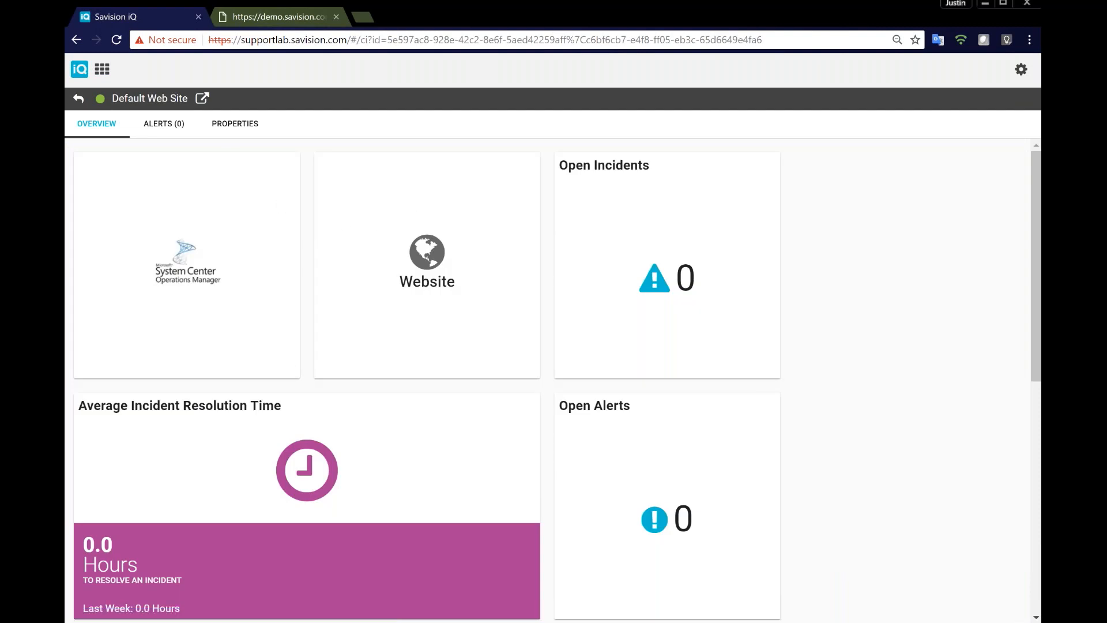
click(74, 40)
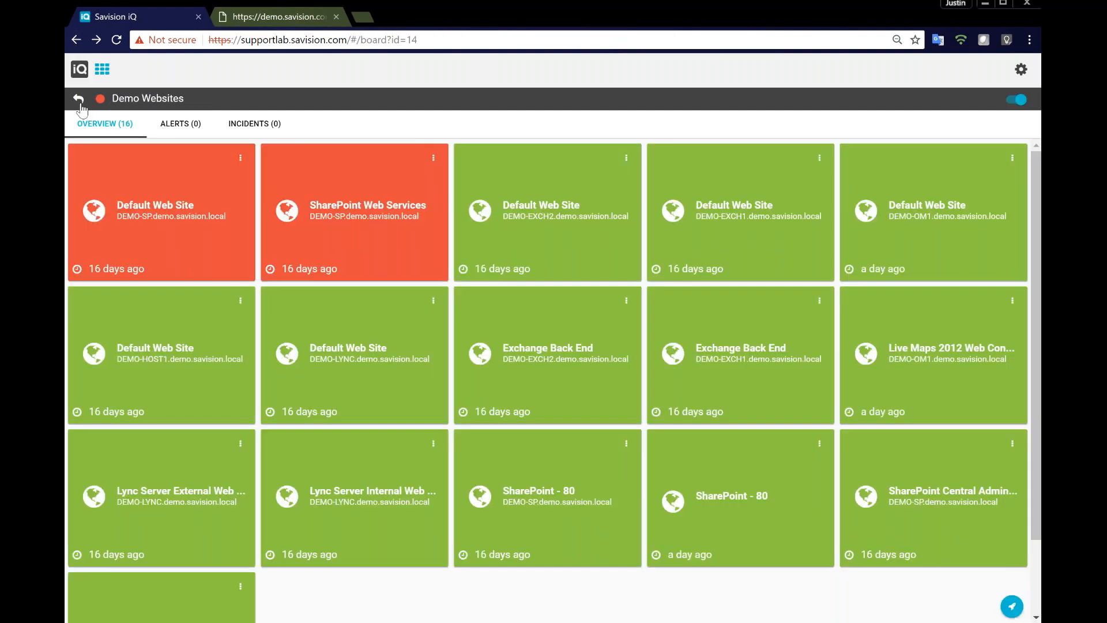
click(79, 101)
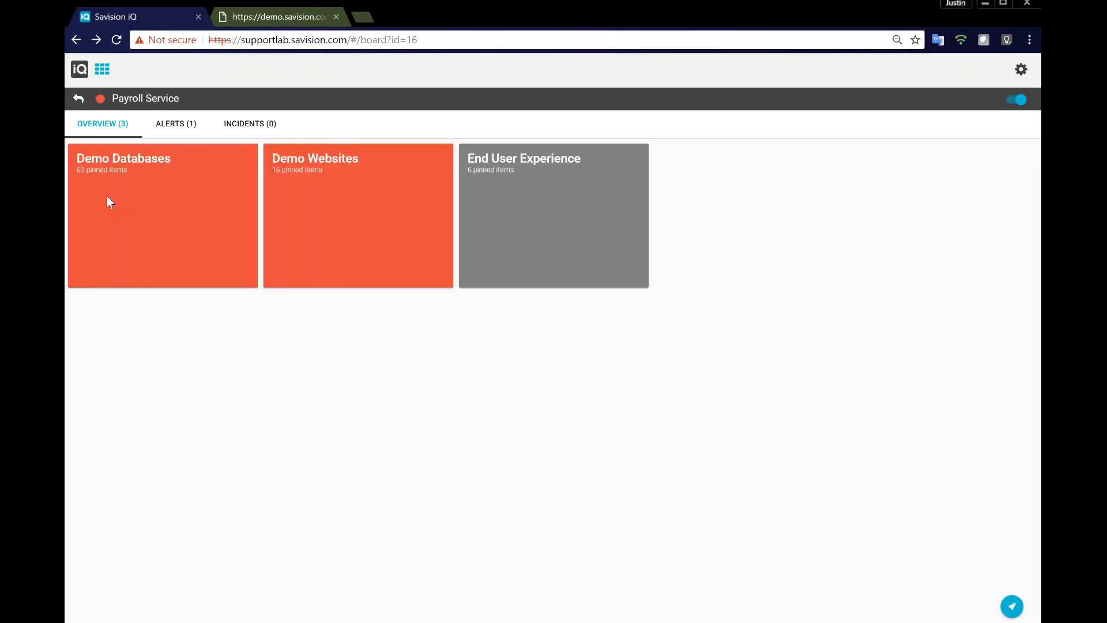
- Examine all databases on the Demo Databases board inside Payroll Service, and return to the Payroll Service board
click(108, 176)
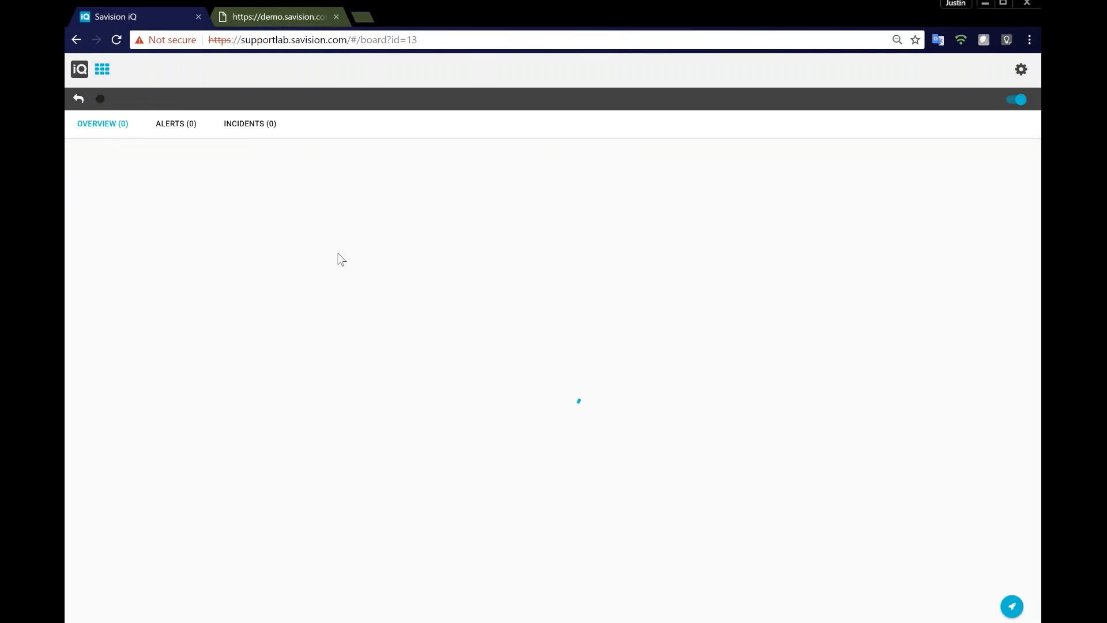
scroll(595, 375, down, 3)
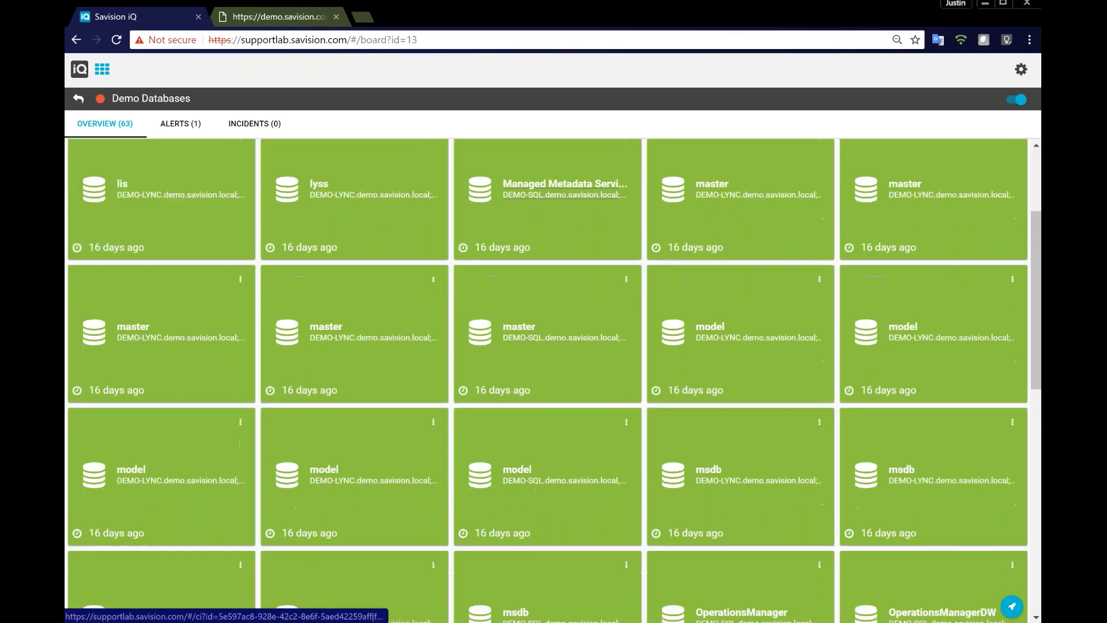
scroll(547, 346, down, 6)
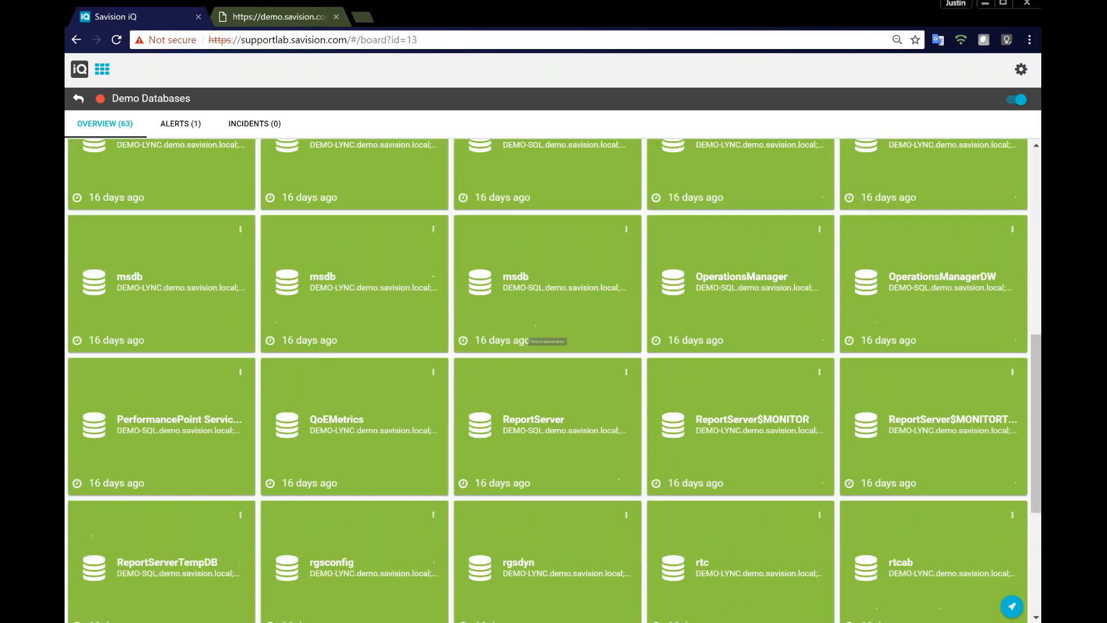
scroll(548, 346, down, 6)
scroll(578, 355, up, 15)
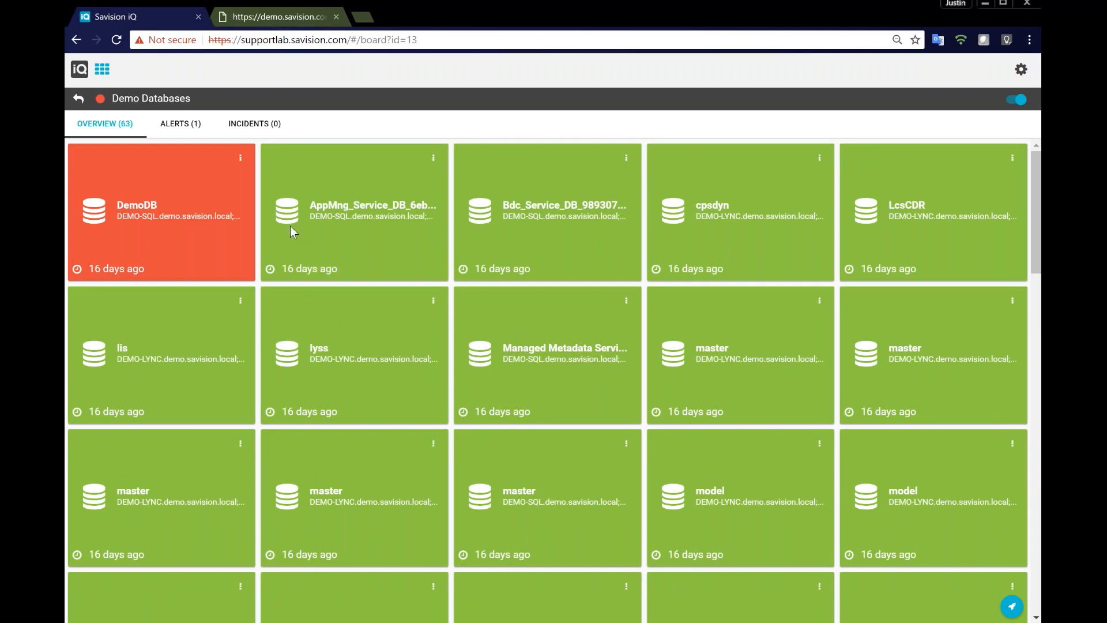
click(78, 100)
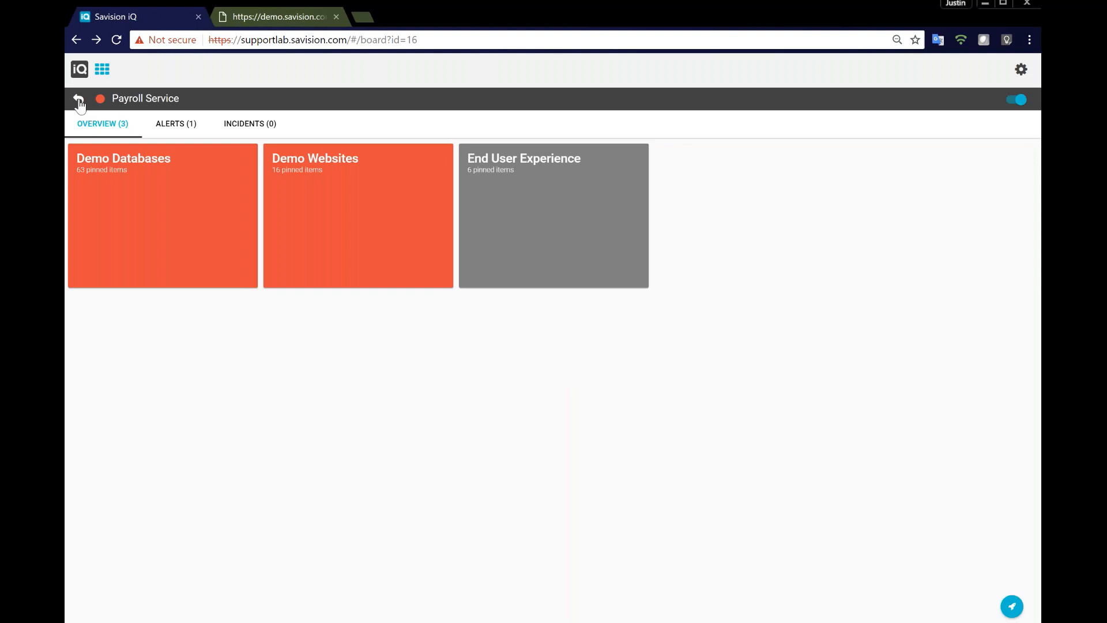
- Examine the DemoDB alert and the incidents of the Payroll Service board, and return to the boards overview
click(175, 124)
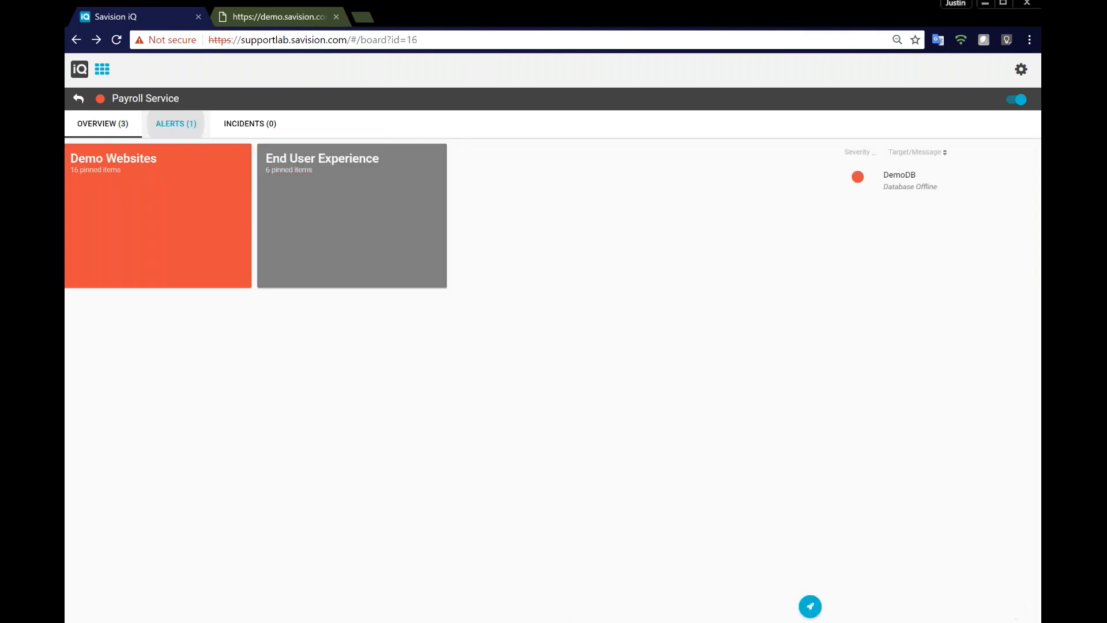
click(153, 183)
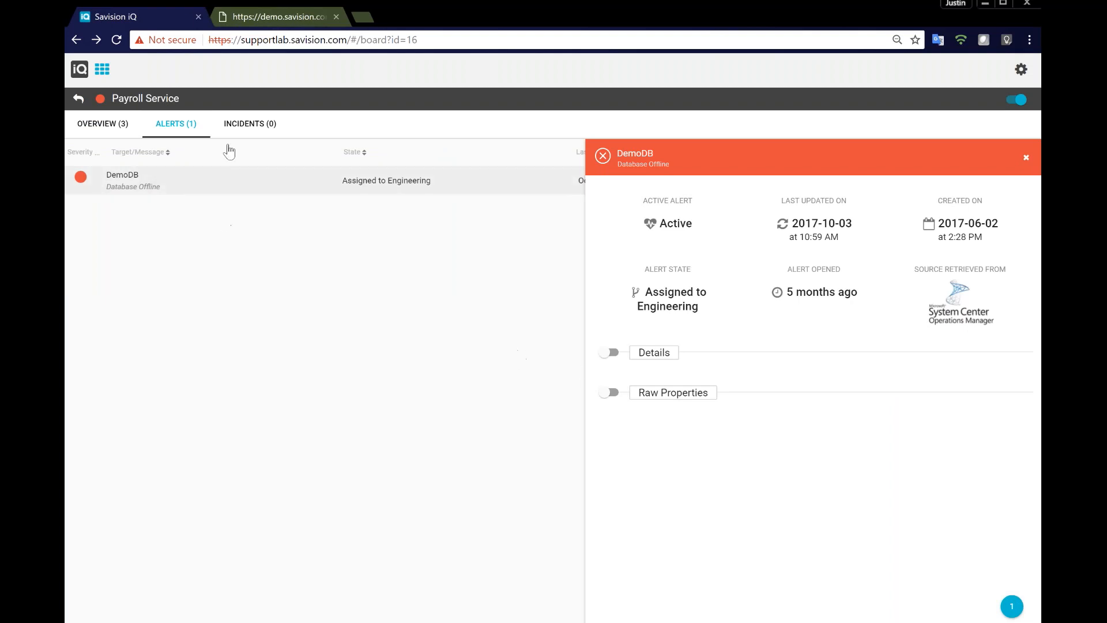
click(242, 126)
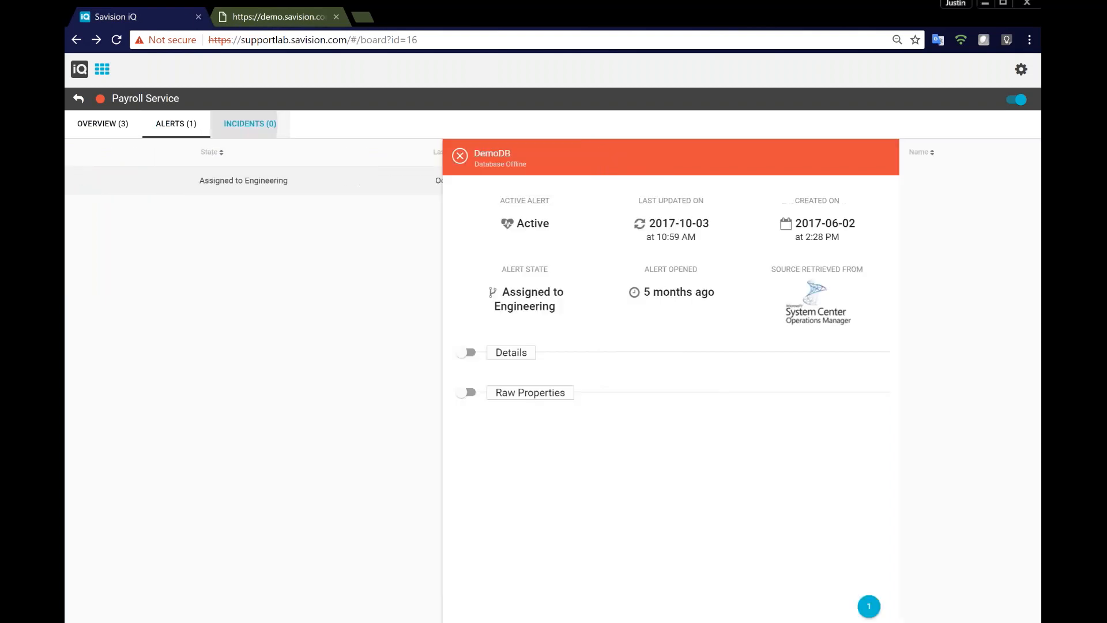
click(111, 126)
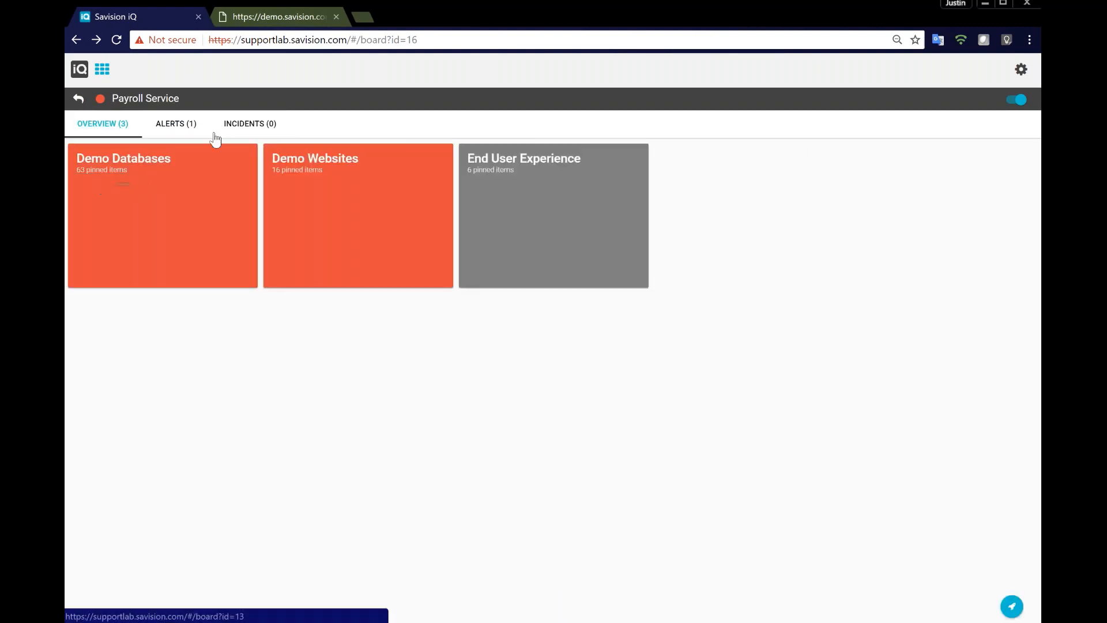
click(178, 125)
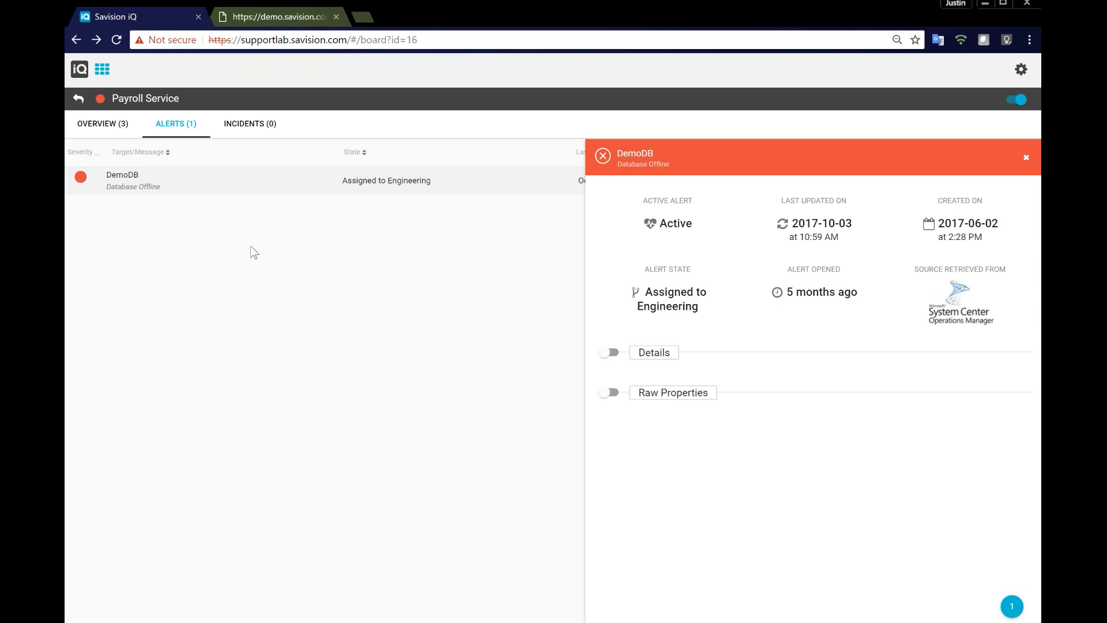
click(78, 99)
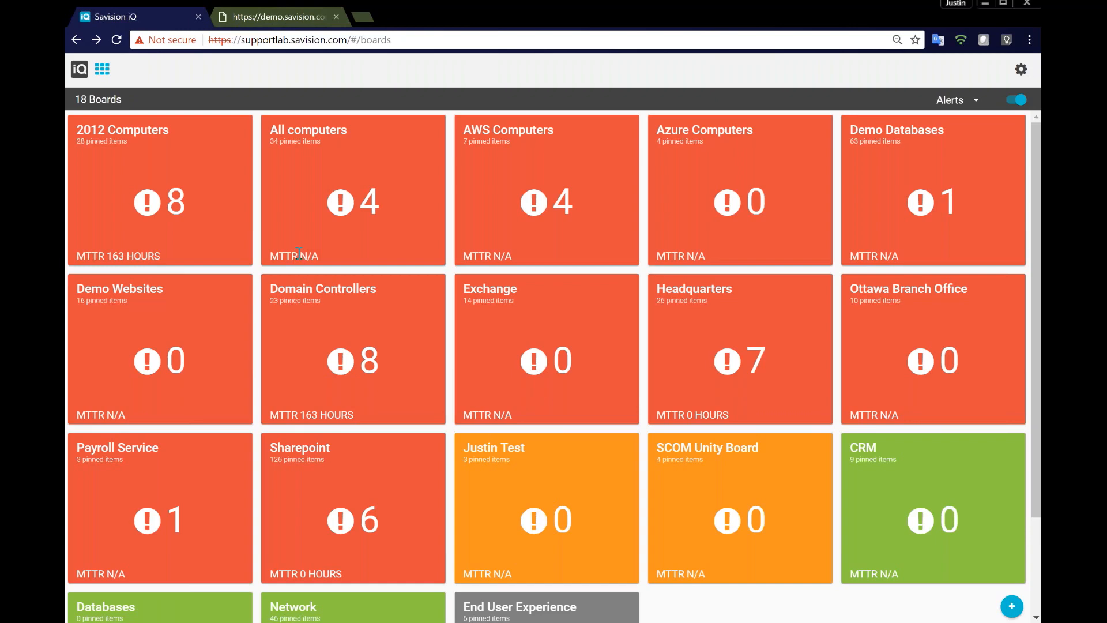
- Switch the boards overview to the Heat Map view with NOC mode off, and review the heat maps of all boards
click(974, 100)
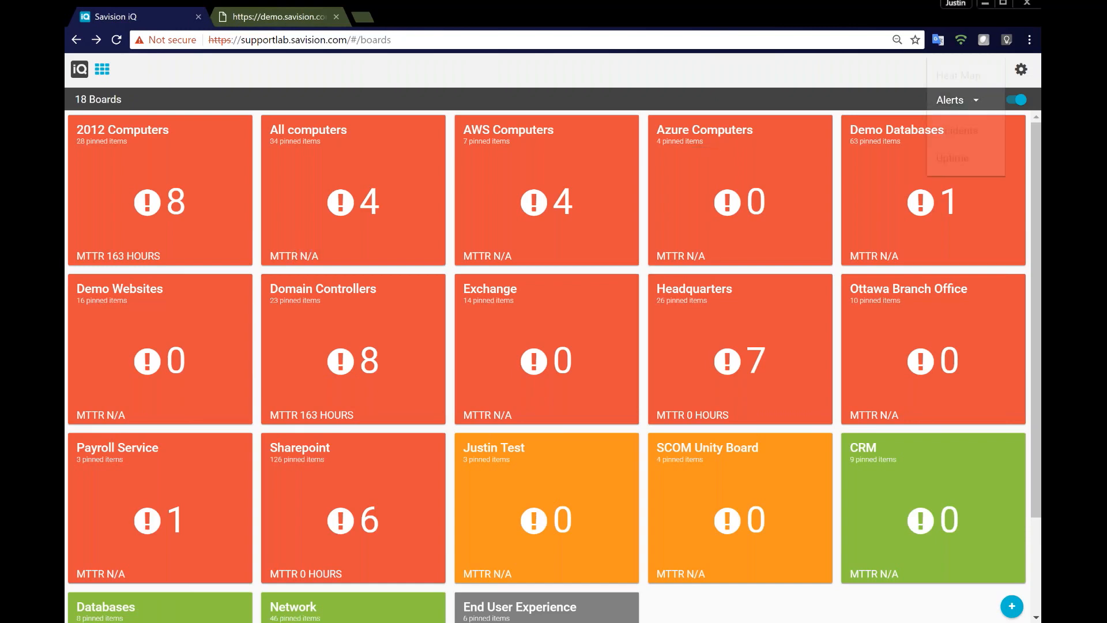
click(959, 75)
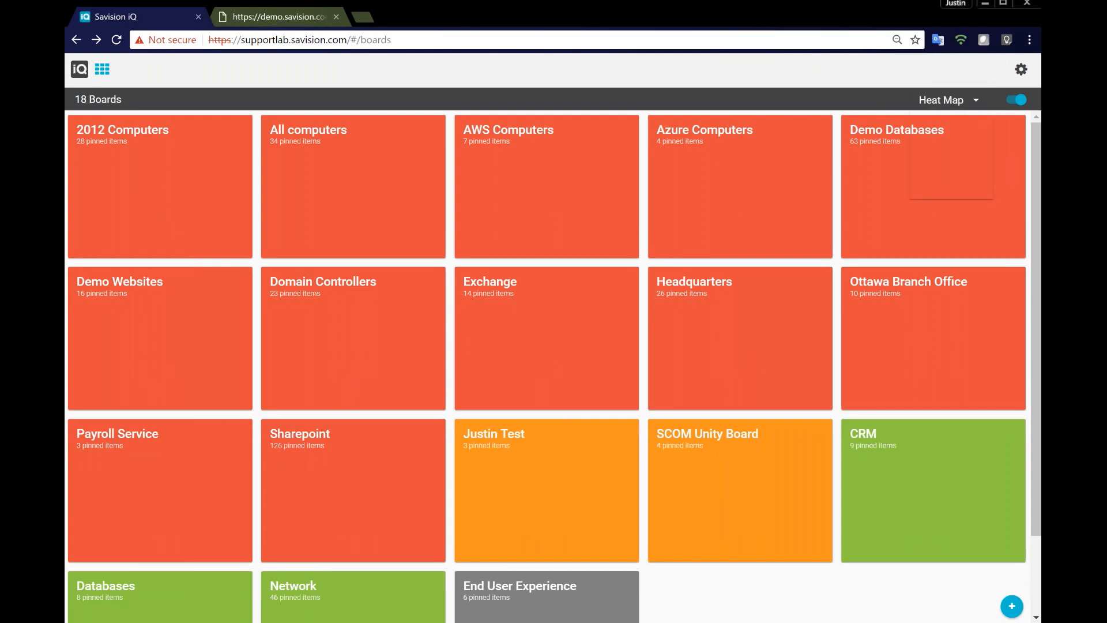
click(951, 103)
click(1020, 100)
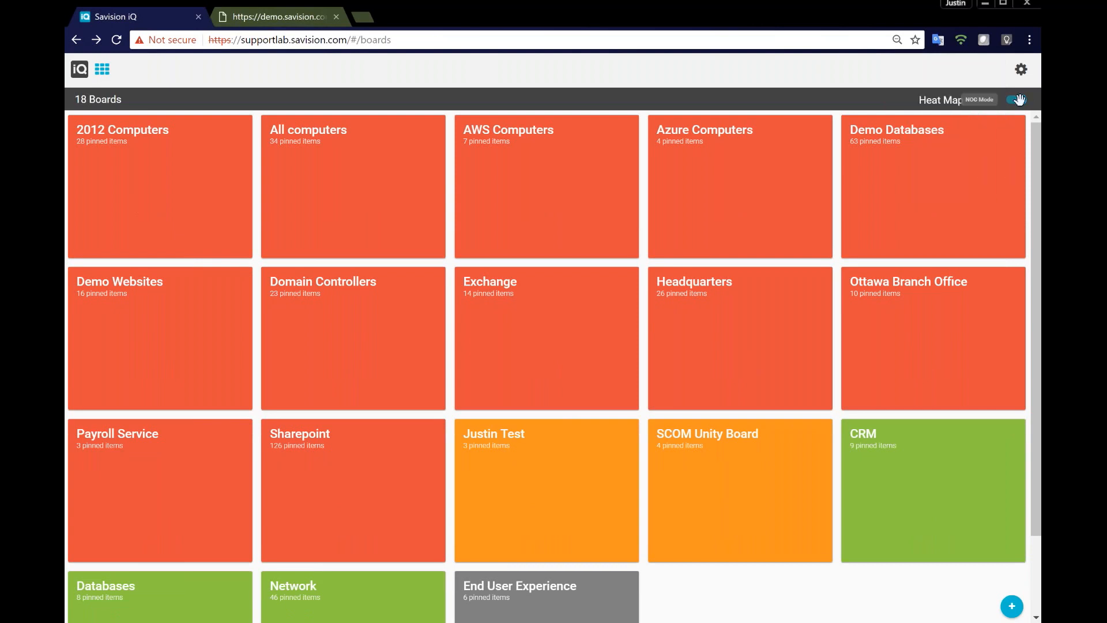
click(1018, 100)
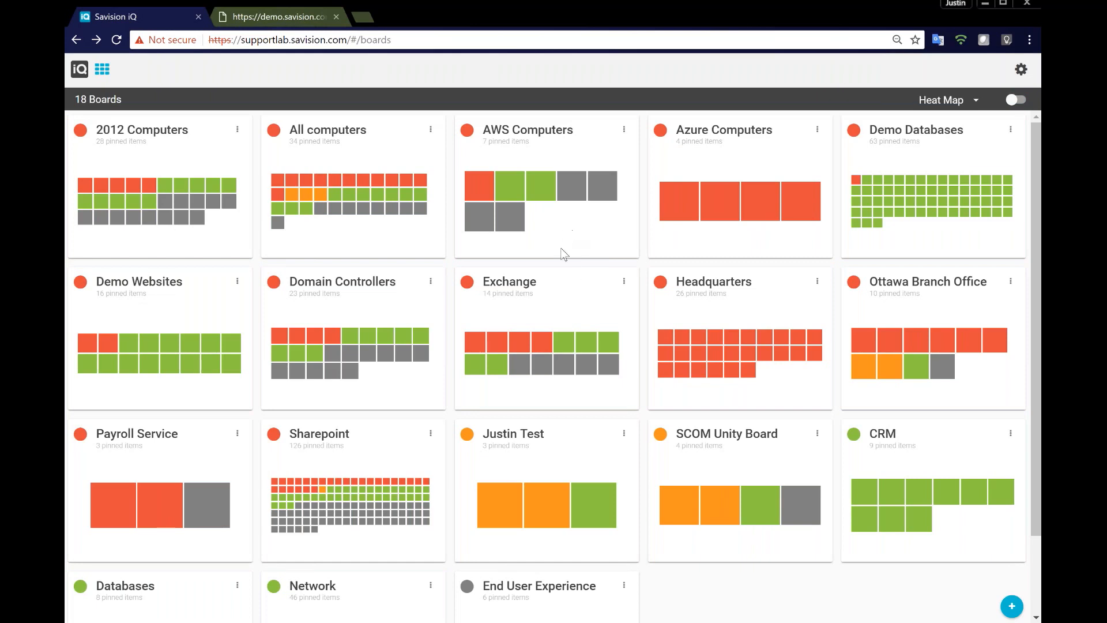
scroll(529, 393, down, 1)
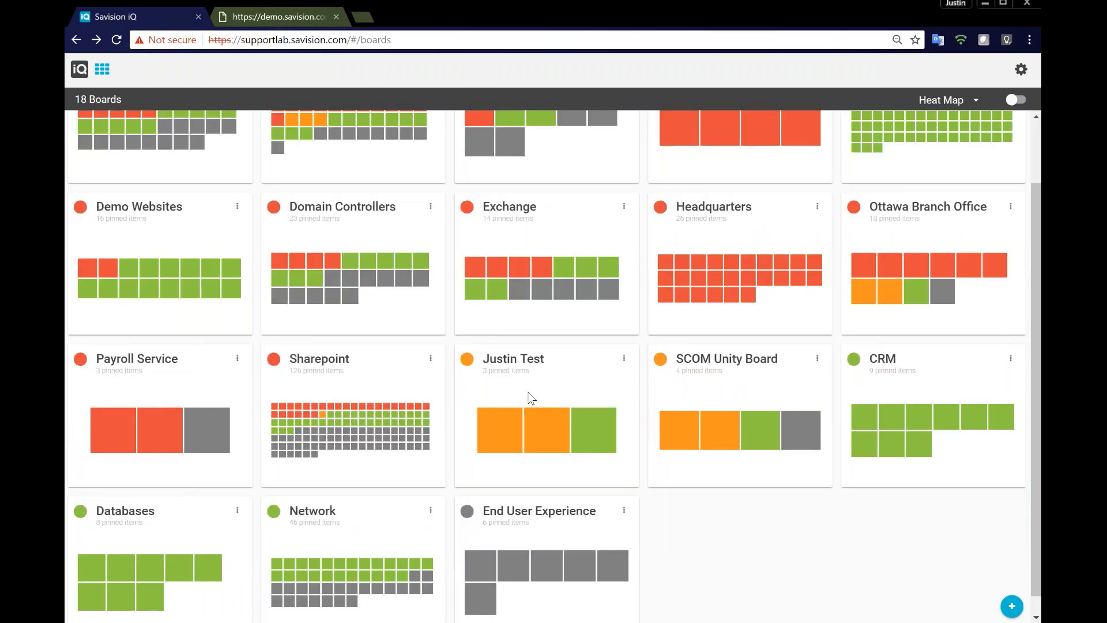
scroll(531, 398, down, 1)
scroll(529, 395, up, 2)
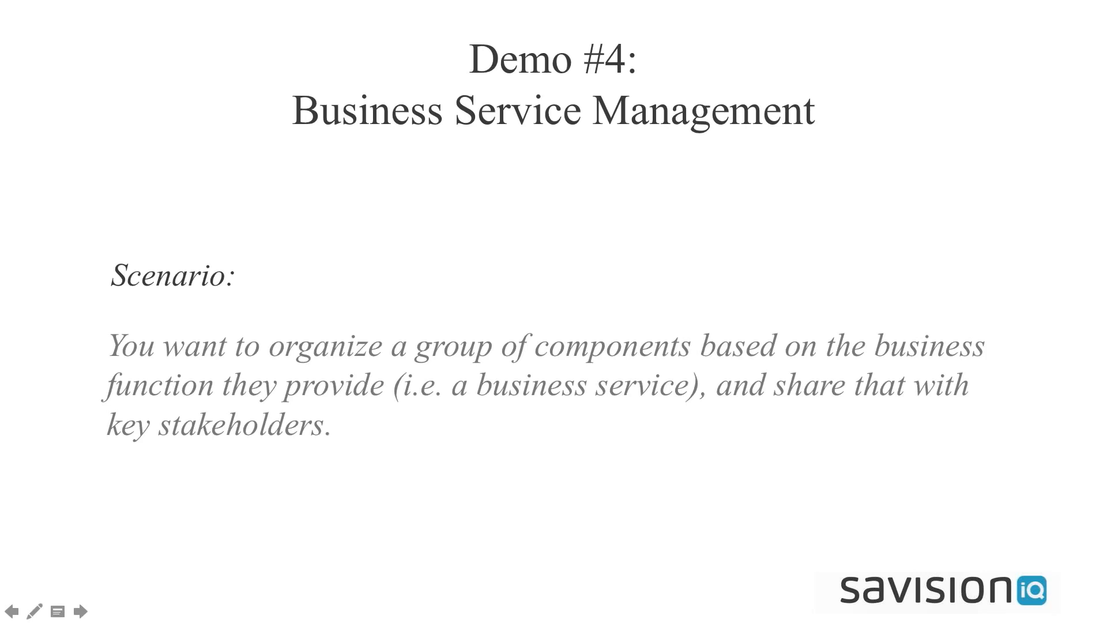
key(Right)
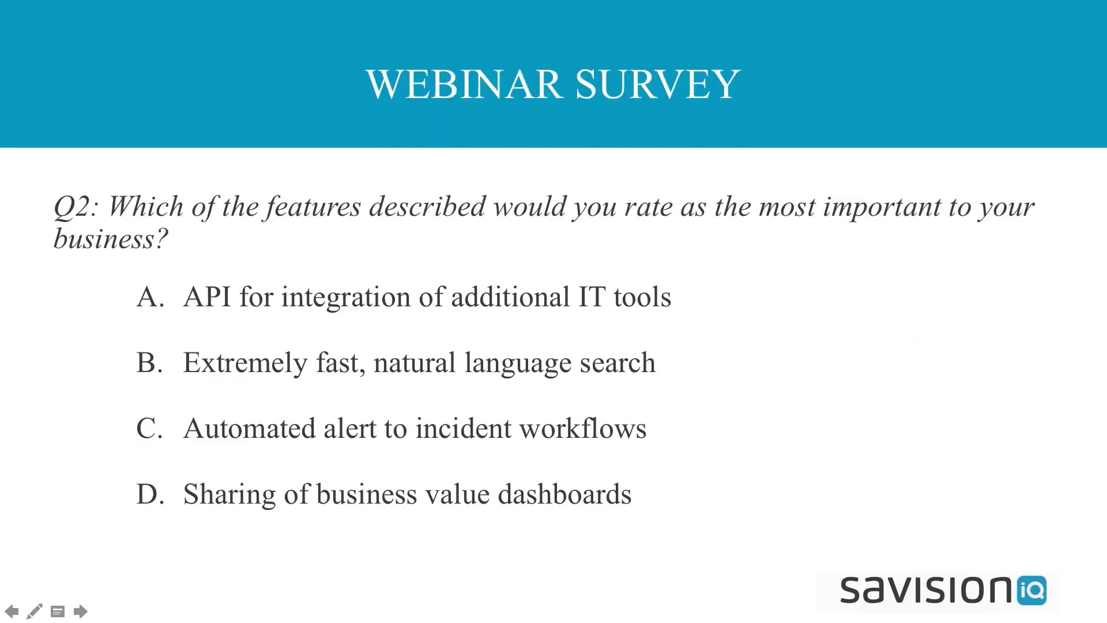